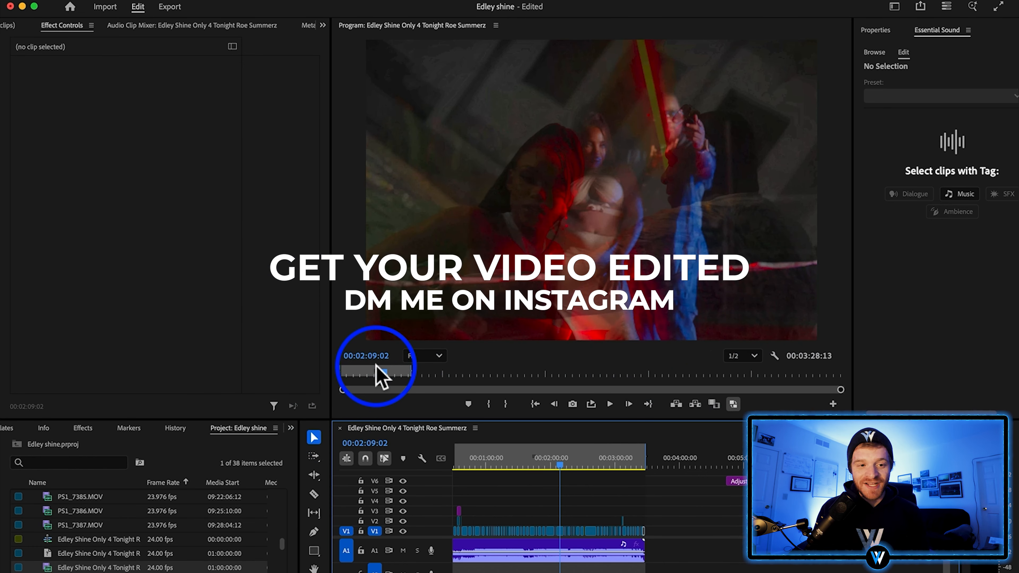
Open the sequence settings of the current sequence to review them
{"action": "left_click", "coordinate": [208, 4]}
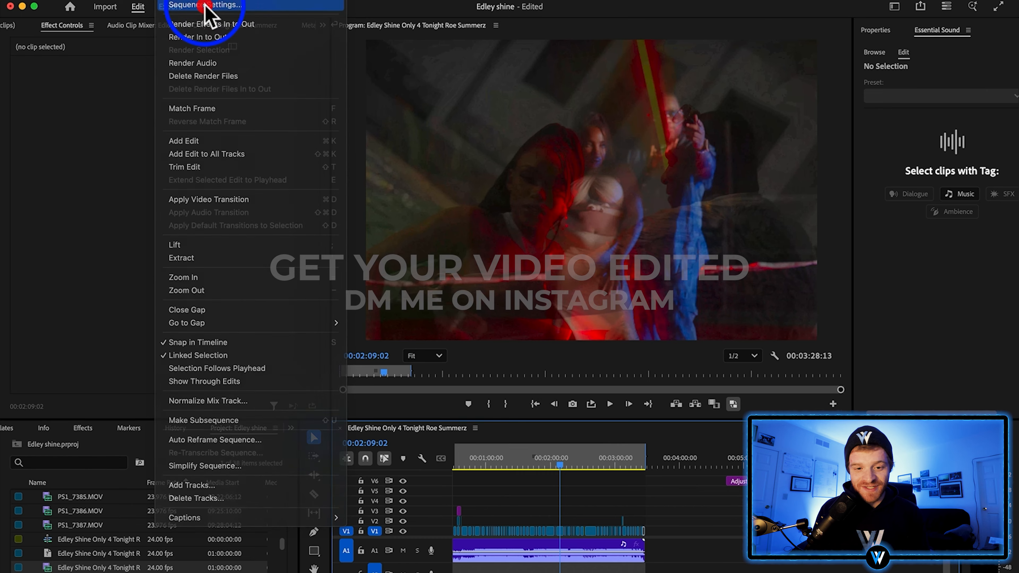
{"action": "left_click", "coordinate": [206, 6]}
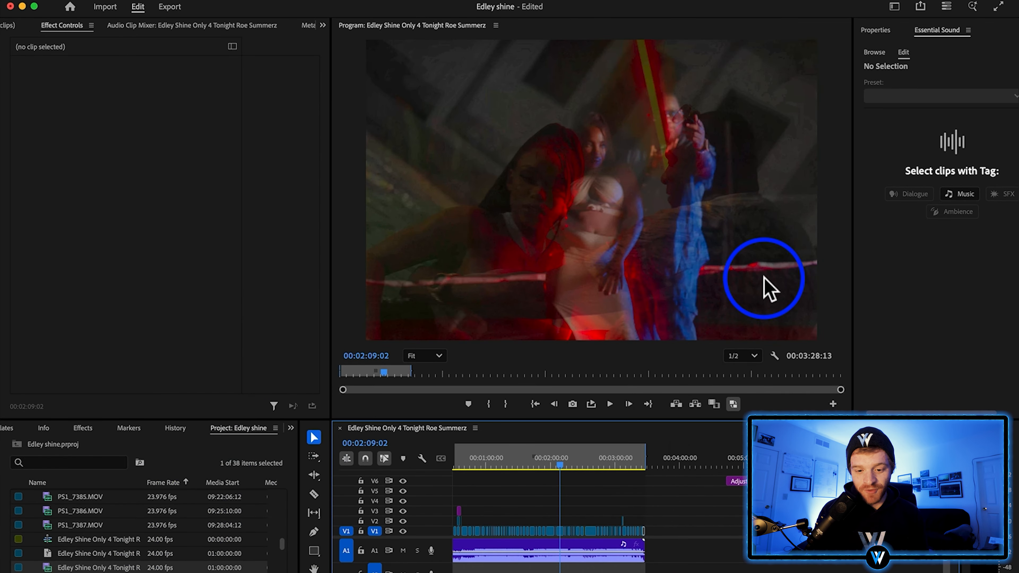
Duplicate the first two clips of the sequence onto track V2 and nest the copies
{"action": "left_click", "coordinate": [542, 467]}
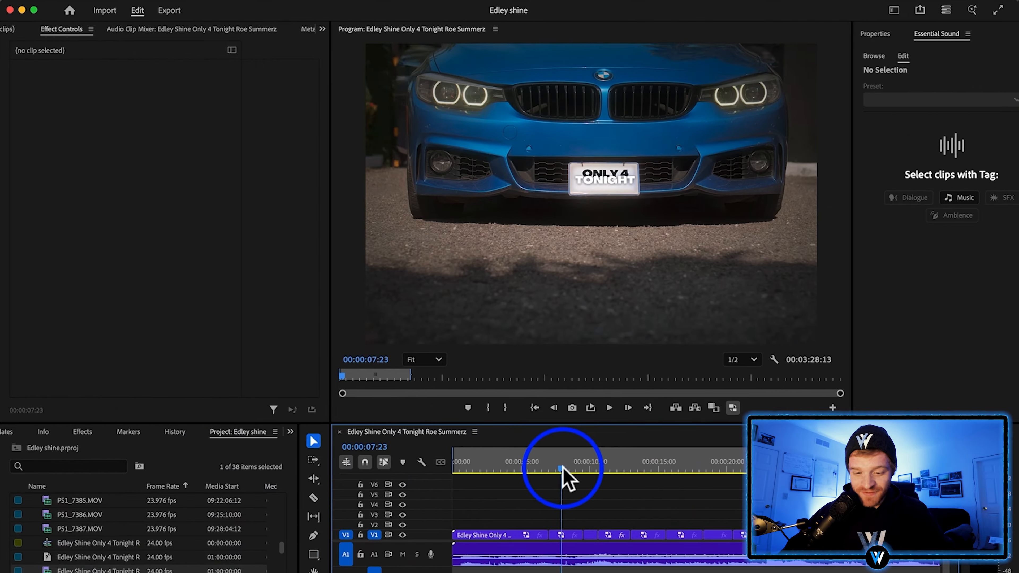
{"action": "mouse_move", "coordinate": [564, 473]}
{"action": "left_mouse_down"}
{"action": "mouse_move", "coordinate": [600, 476]}
{"action": "mouse_move", "coordinate": [519, 484]}
{"action": "mouse_move", "coordinate": [549, 481]}
{"action": "left_mouse_up"}
{"action": "left_click_drag", "start_coordinate": [516, 535], "coordinate": [512, 527]}
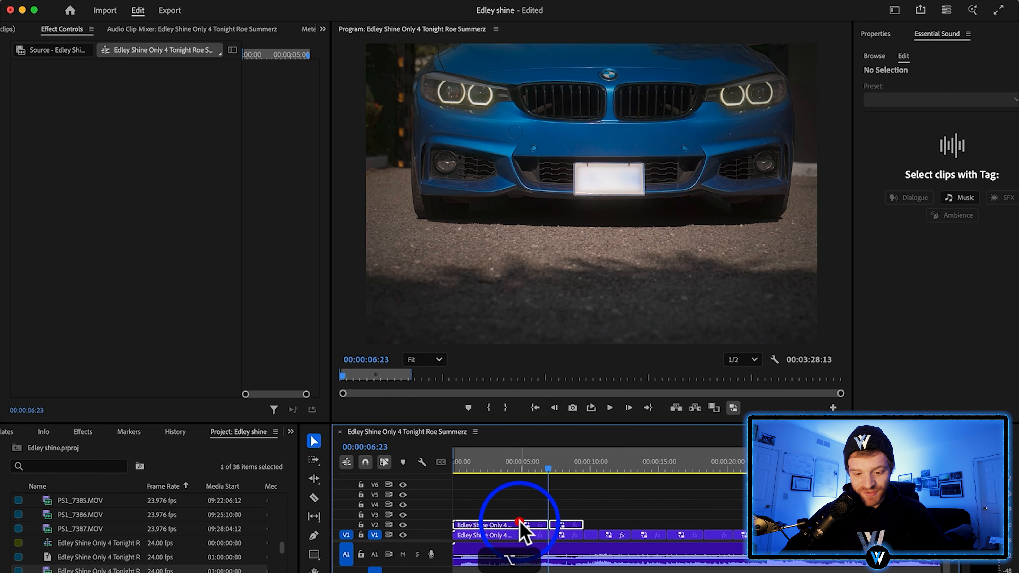
{"action": "right_click", "coordinate": [523, 529]}
{"action": "left_click", "coordinate": [569, 345]}
{"action": "left_click", "coordinate": [571, 342]}
Replace the nested clip on V2 with a linked After Effects composition
{"action": "right_click", "coordinate": [562, 525]}
{"action": "left_click", "coordinate": [613, 142]}
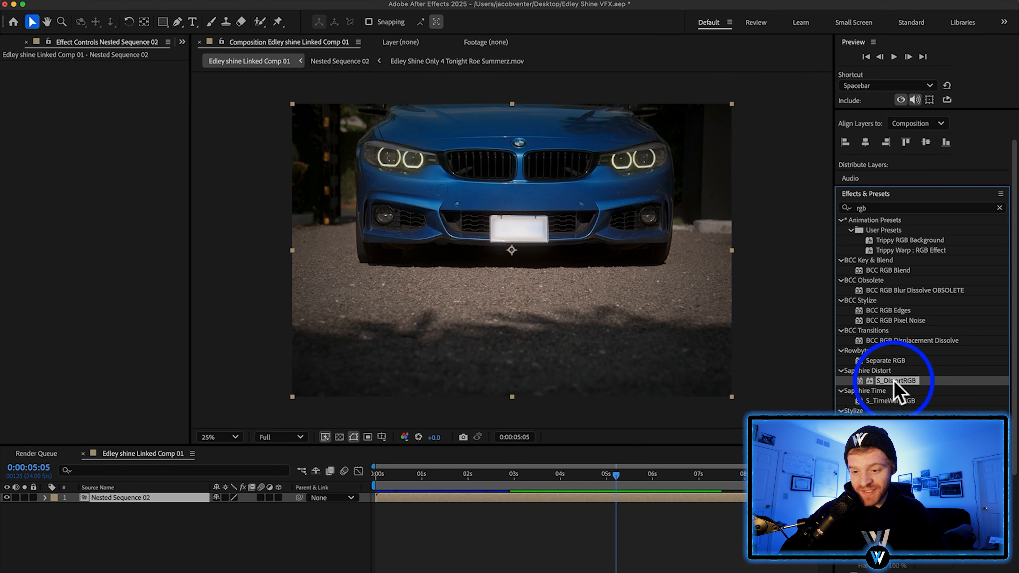
In After Effects, apply S_DistortRGB to the nested sequence layer and load its Color Slip preset
{"action": "left_click_drag", "start_coordinate": [895, 382], "coordinate": [630, 309]}
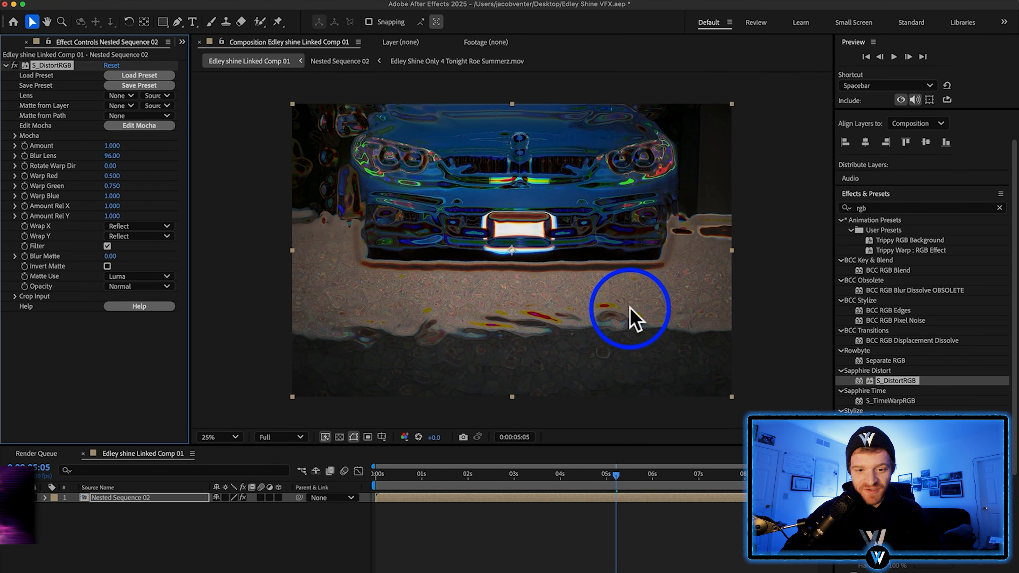
{"action": "left_click", "coordinate": [162, 75]}
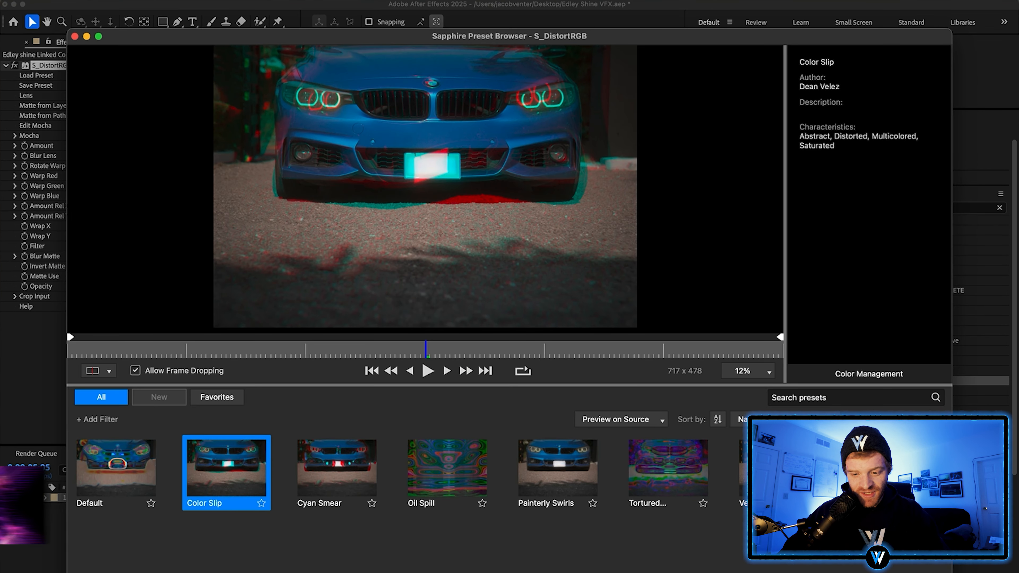
{"action": "left_click", "coordinate": [922, 567]}
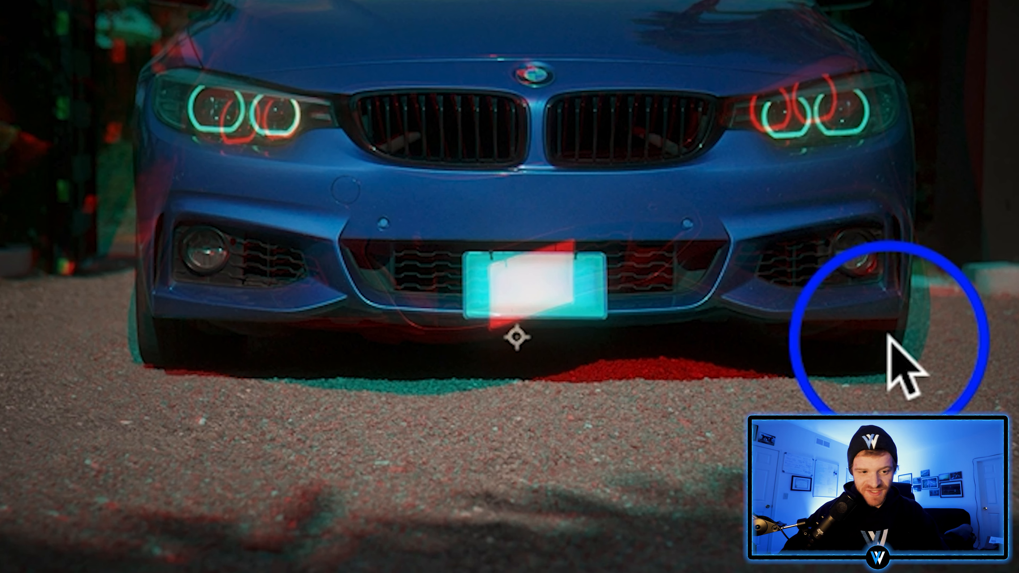
Set the S_DistortRGB Amount to 0.010, Amount Rel X to 1.460 and Amount Rel Y to 0.760
{"action": "left_click_drag", "start_coordinate": [107, 151], "coordinate": [106, 151]}
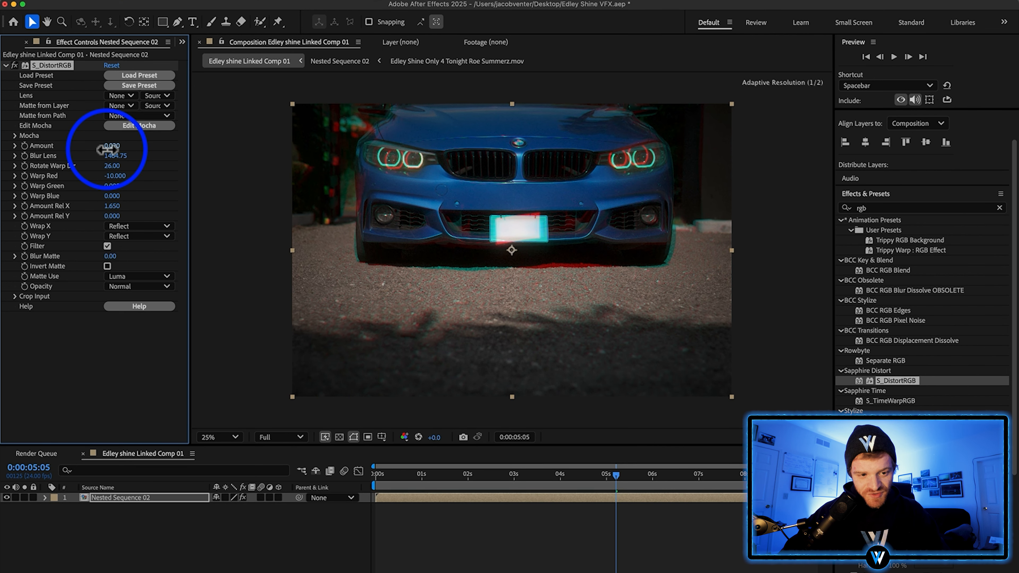
{"action": "left_click_drag", "start_coordinate": [108, 204], "coordinate": [191, 207]}
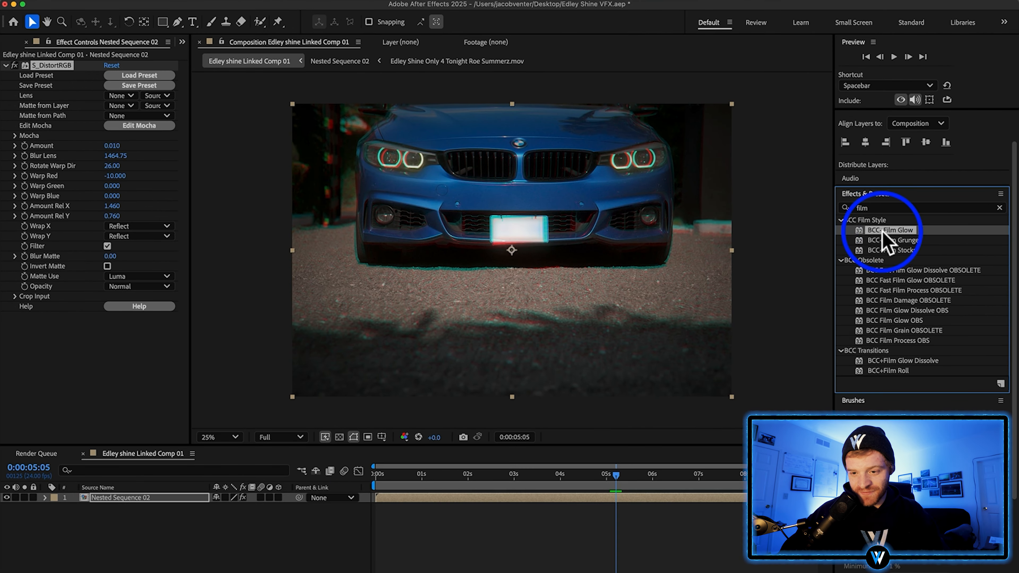
Apply BCC+Film Glow to the nested sequence layer and set its Intensity to 28
{"action": "left_click_drag", "start_coordinate": [909, 230], "coordinate": [609, 235]}
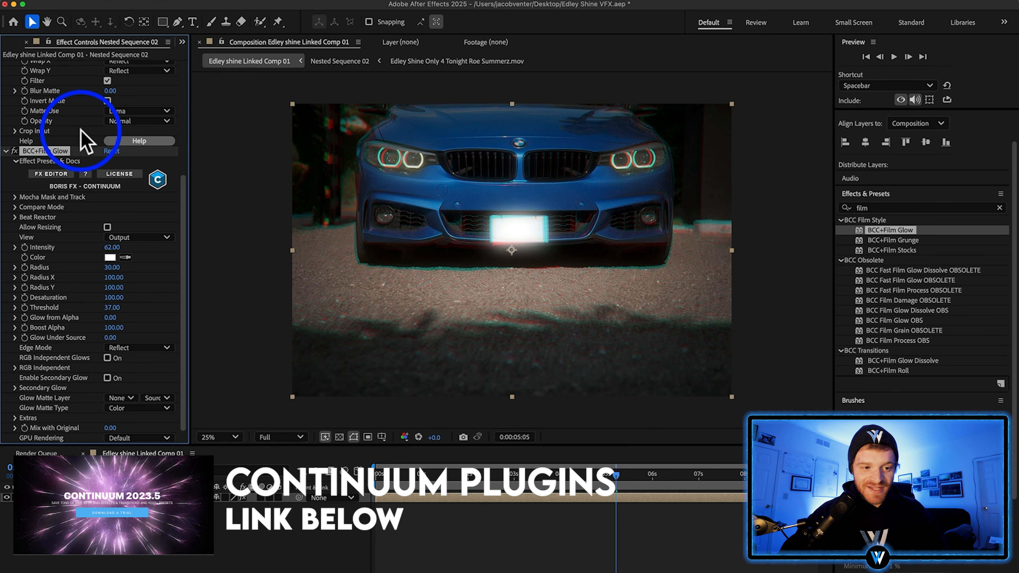
{"action": "scroll", "coordinate": [81, 137], "scroll_direction": "up", "scroll_amount": 5}
{"action": "left_click_drag", "start_coordinate": [113, 174], "coordinate": [110, 175]}
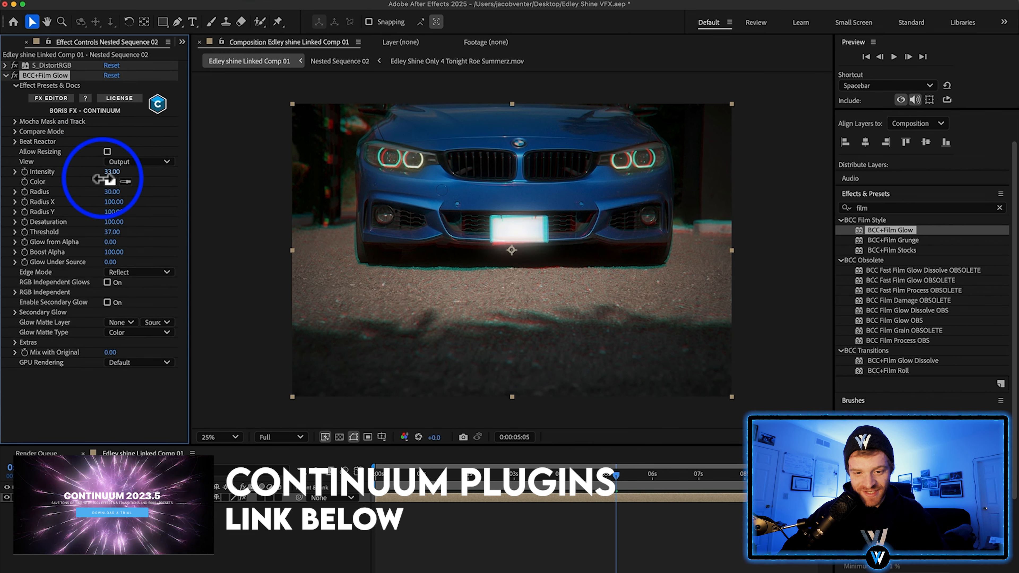
{"action": "left_click_drag", "start_coordinate": [98, 179], "coordinate": [122, 177]}
Find S_Flicker, apply it to the nested sequence layer, and set Amplitude to 0.1000 and Rand Freq to 15.40
{"action": "left_click", "coordinate": [1000, 208]}
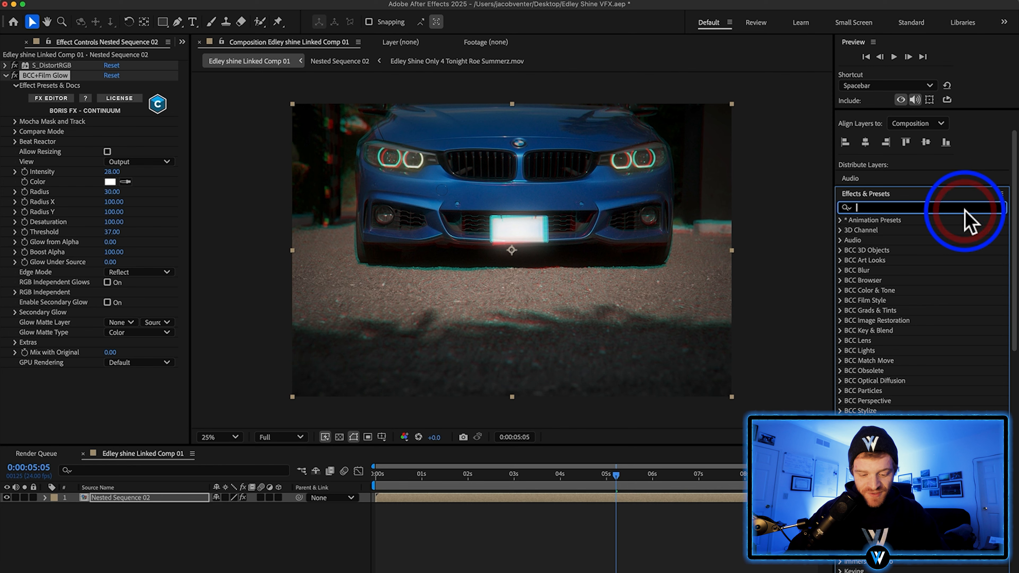
{"action": "type", "text": "flicker"}
{"action": "left_click_drag", "start_coordinate": [889, 568], "coordinate": [655, 351]}
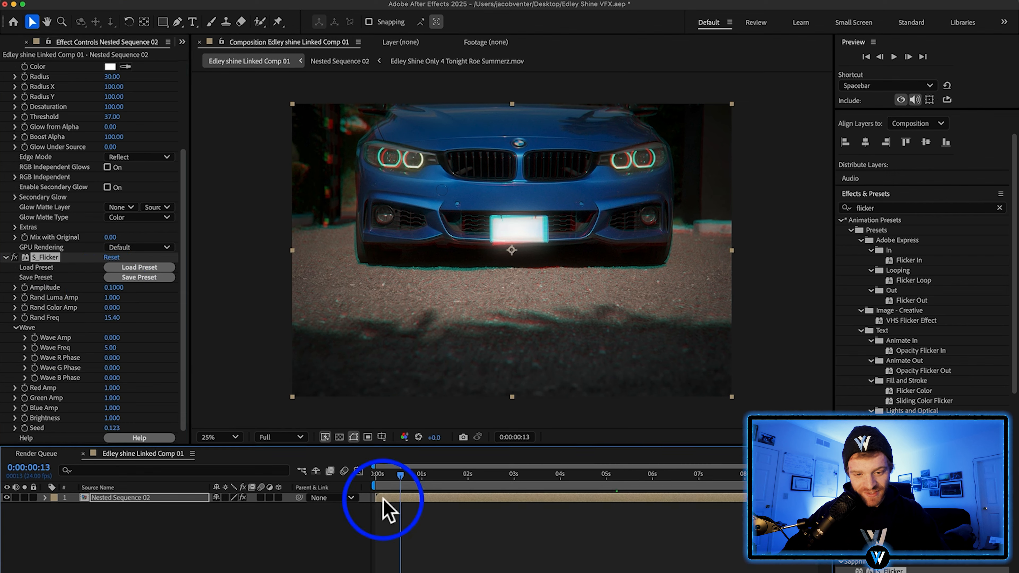
{"action": "left_click_drag", "start_coordinate": [383, 505], "coordinate": [344, 503]}
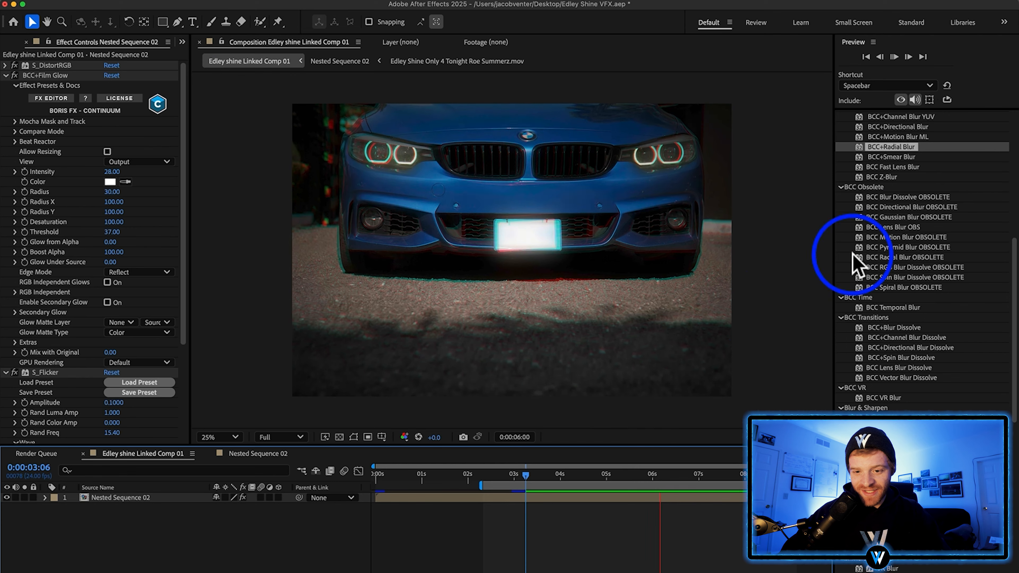
Apply BCC+Radial Blur to the nested sequence layer and set its Radial Amount to 10
{"action": "left_click", "coordinate": [863, 147]}
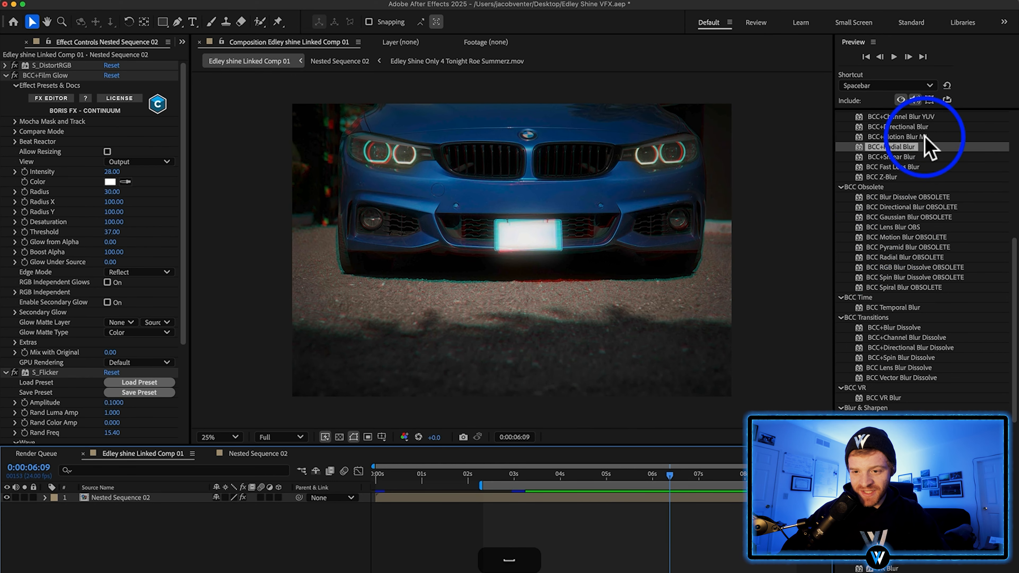
{"action": "left_click_drag", "start_coordinate": [908, 156], "coordinate": [604, 225]}
{"action": "left_click", "coordinate": [52, 99]}
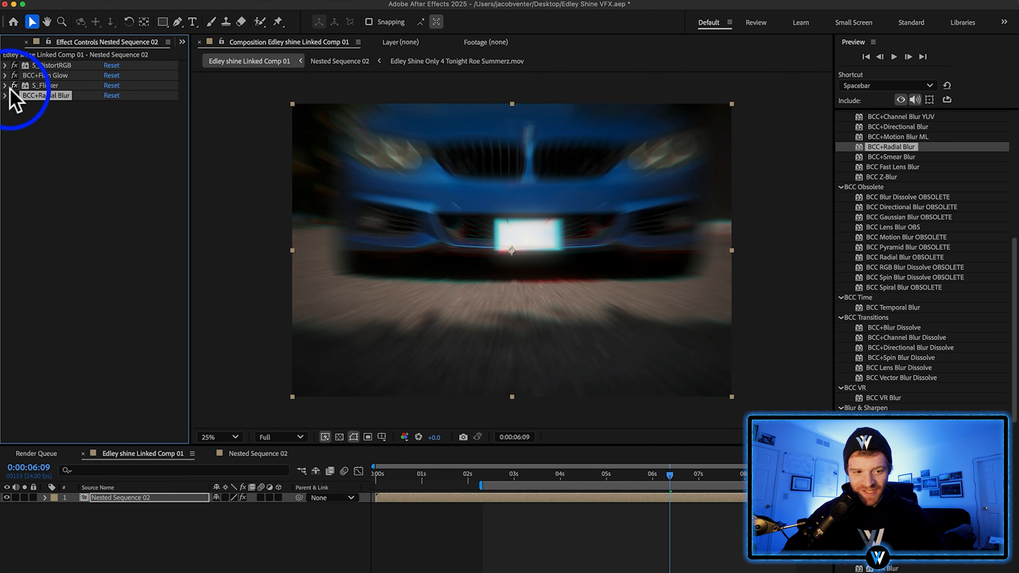
{"action": "left_click", "coordinate": [6, 96]}
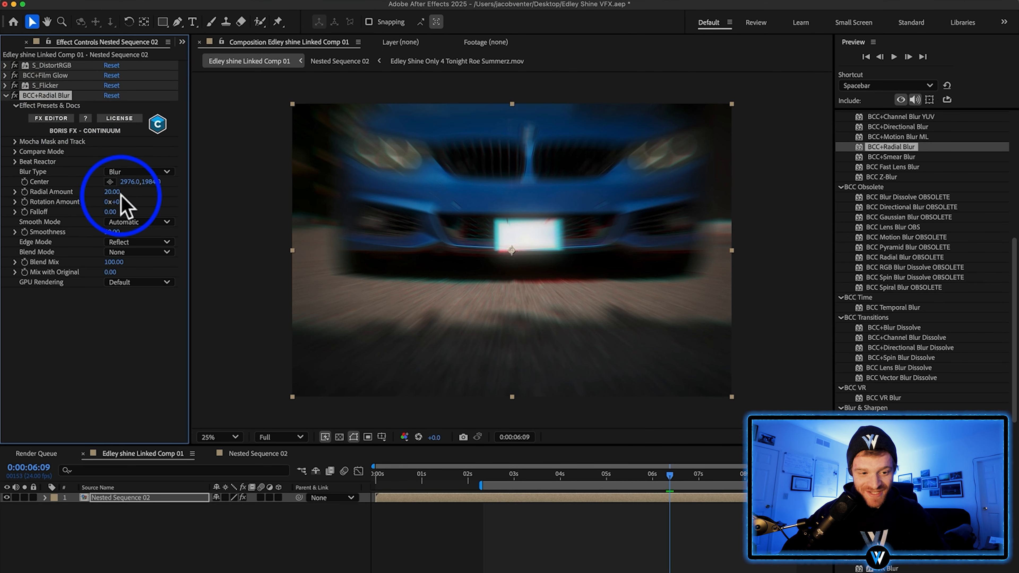
{"action": "left_click_drag", "start_coordinate": [116, 197], "coordinate": [118, 196]}
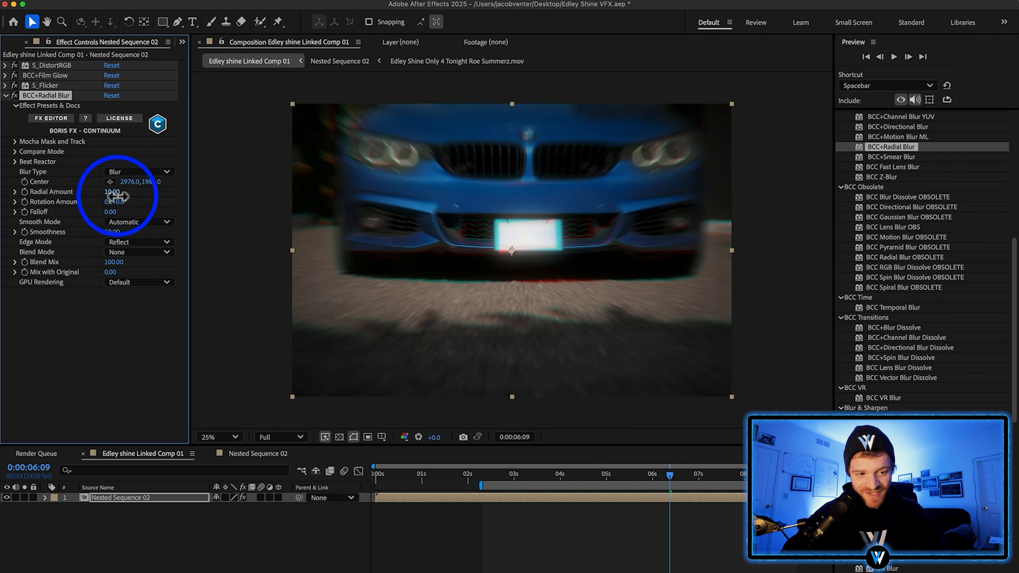
Cut the BCC+Radial Blur effect from the nested sequence layer and paste it onto a new adjustment layer
{"action": "left_click", "coordinate": [46, 94]}
{"action": "key", "text": "super+x"}
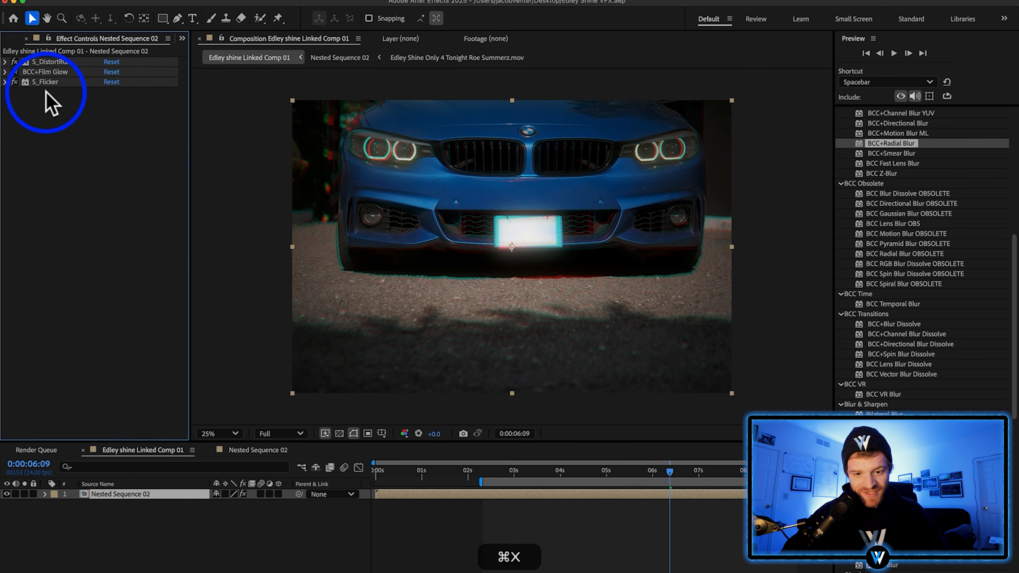
{"action": "right_click", "coordinate": [205, 524]}
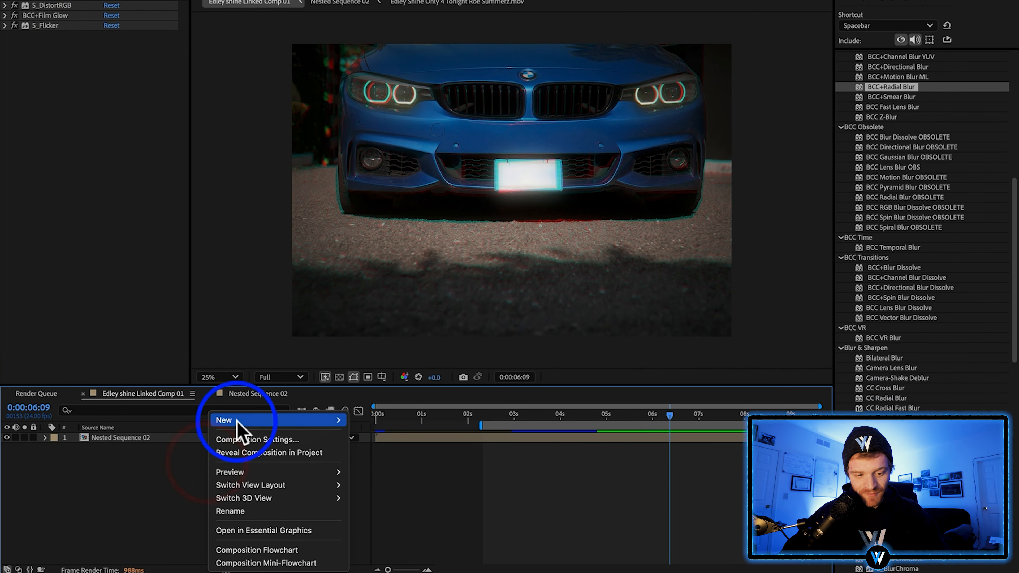
{"action": "mouse_move", "coordinate": [238, 421]}
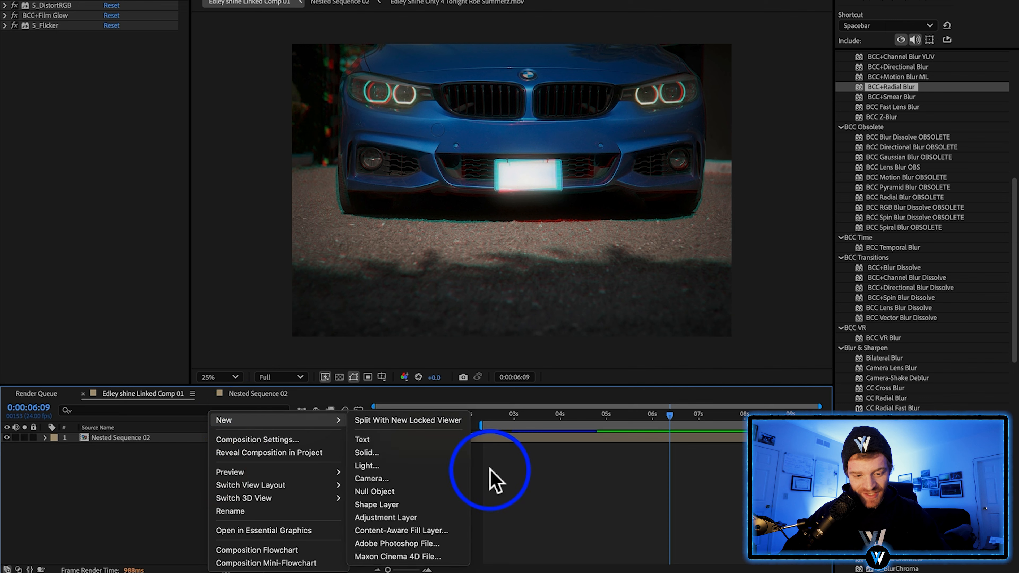
{"action": "left_click", "coordinate": [425, 517]}
{"action": "left_click", "coordinate": [600, 439]}
{"action": "key", "text": "super+v"}
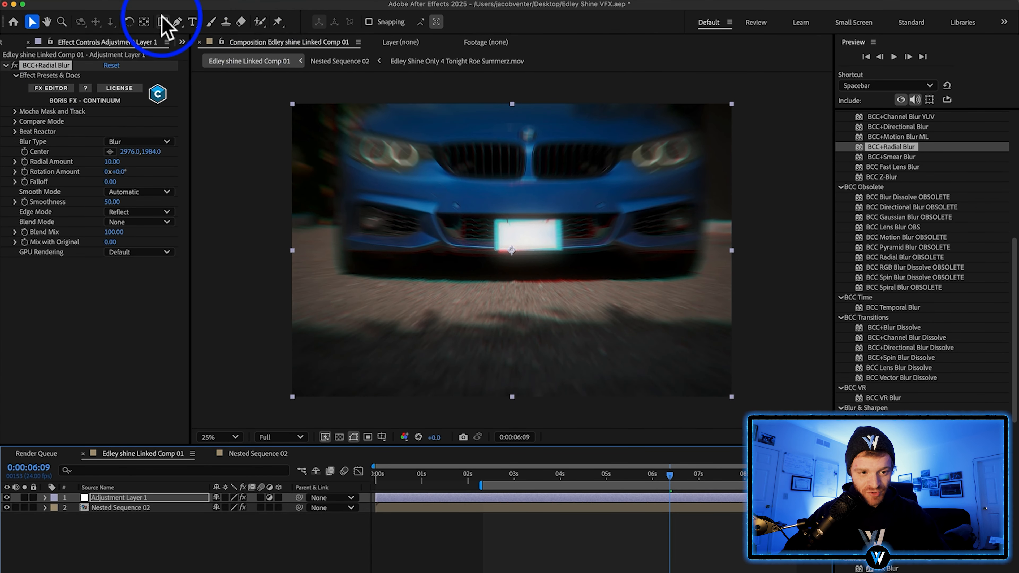
Draw a large elliptical mask over the car's front on the adjustment layer and invert it
{"action": "left_click", "coordinate": [162, 24]}
{"action": "left_click_drag", "start_coordinate": [163, 26], "coordinate": [208, 72]}
{"action": "left_click_drag", "start_coordinate": [373, 128], "coordinate": [683, 367]}
{"action": "left_click", "coordinate": [256, 518]}
Set the Mask Feather of the adjustment layer's mask to 310 pixels
{"action": "left_click", "coordinate": [66, 517]}
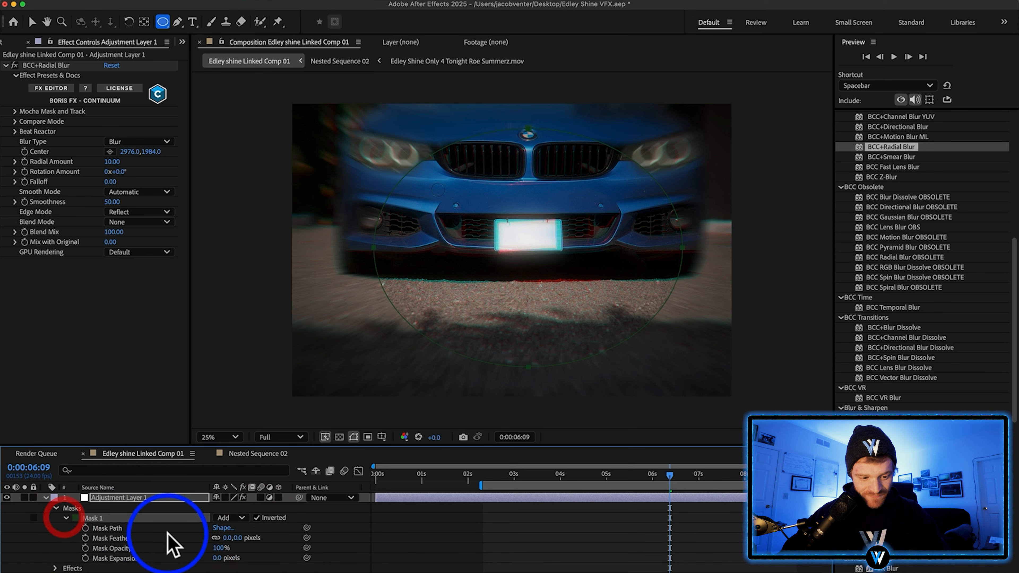
{"action": "left_click_drag", "start_coordinate": [224, 538], "coordinate": [499, 520]}
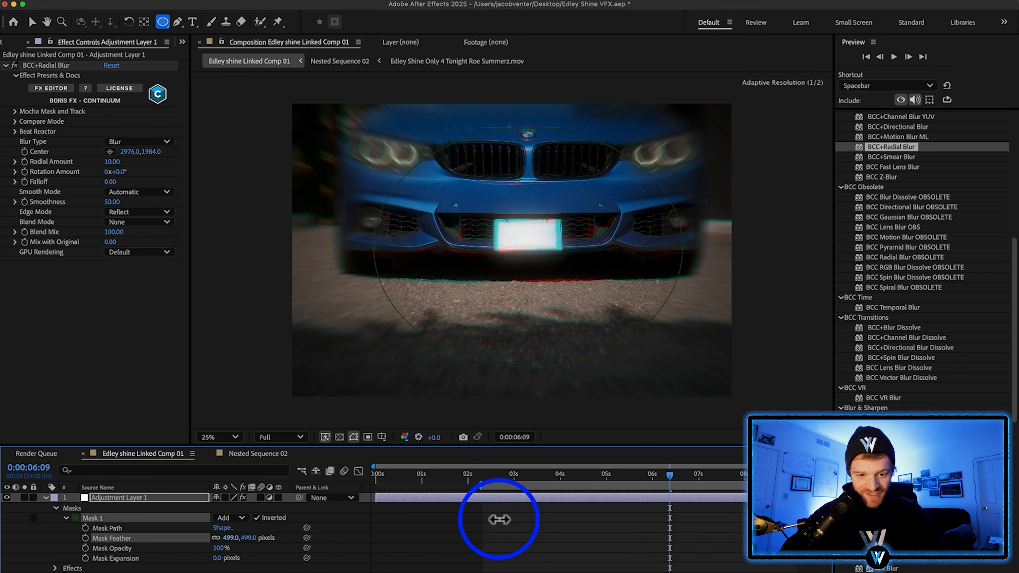
{"action": "left_click_drag", "start_coordinate": [431, 522], "coordinate": [393, 523]}
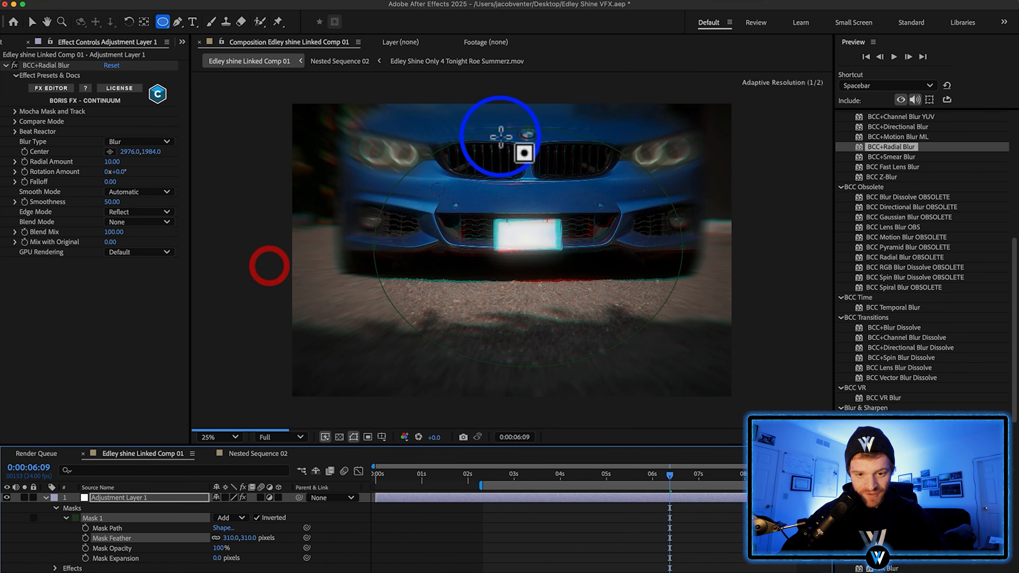
Enlarge the mask by pulling its four points outward so it surrounds the whole front of the car
{"action": "left_click_drag", "start_coordinate": [553, 19], "coordinate": [540, 0]}
{"action": "left_click_drag", "start_coordinate": [212, 284], "coordinate": [84, 288]}
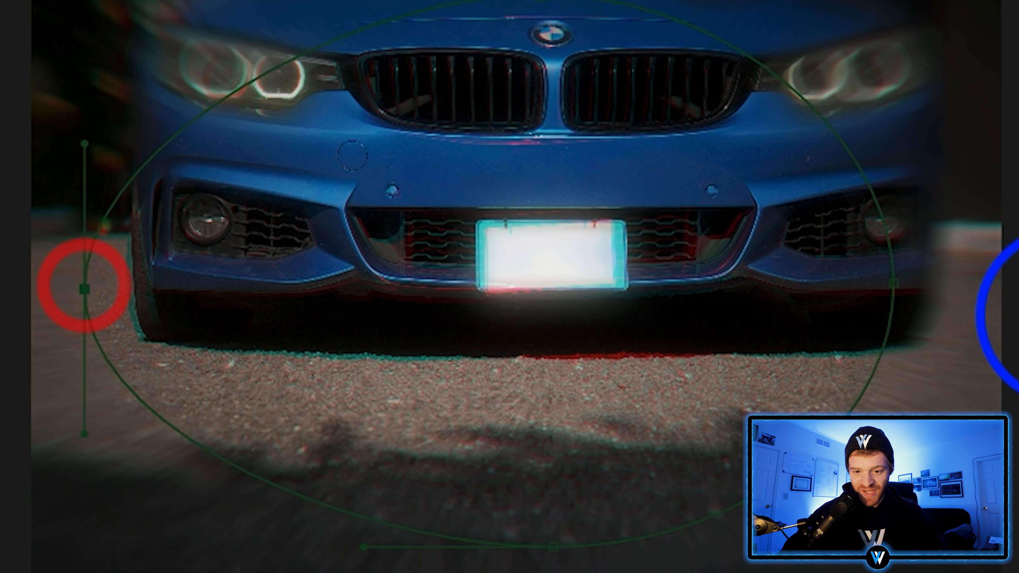
{"action": "left_click_drag", "start_coordinate": [893, 284], "coordinate": [963, 284]}
{"action": "left_click_drag", "start_coordinate": [551, 546], "coordinate": [551, 572]}
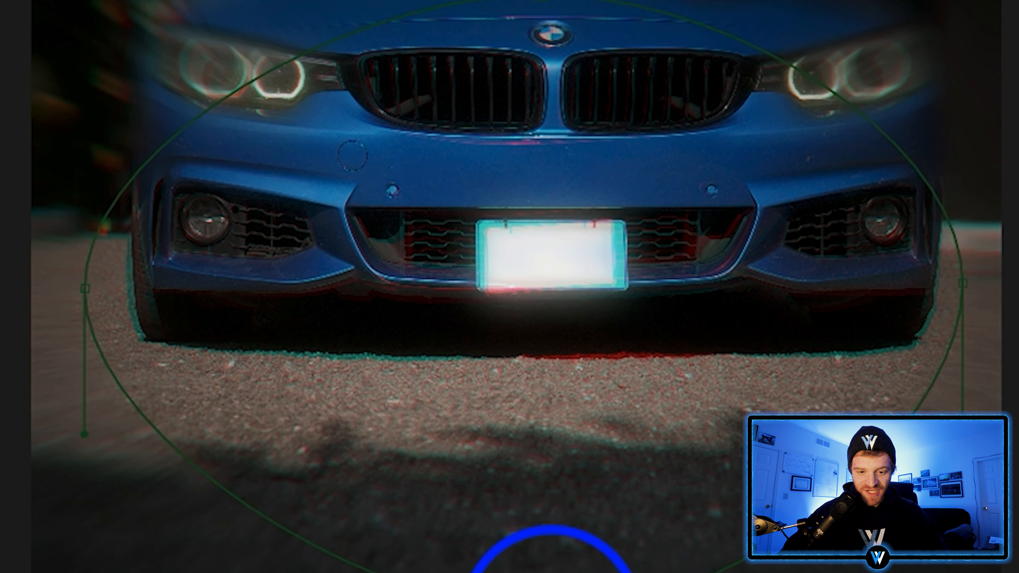
{"action": "left_click", "coordinate": [39, 474]}
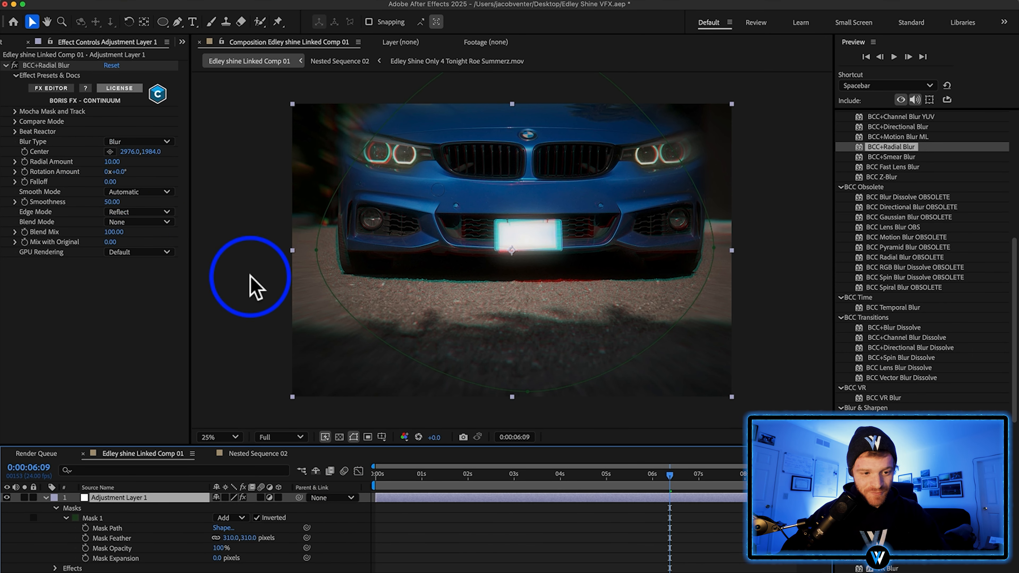
Set the blur's Radial Amount to 100 at the composition's start and to 0 at 0:00:08:12
{"action": "key", "text": "Home"}
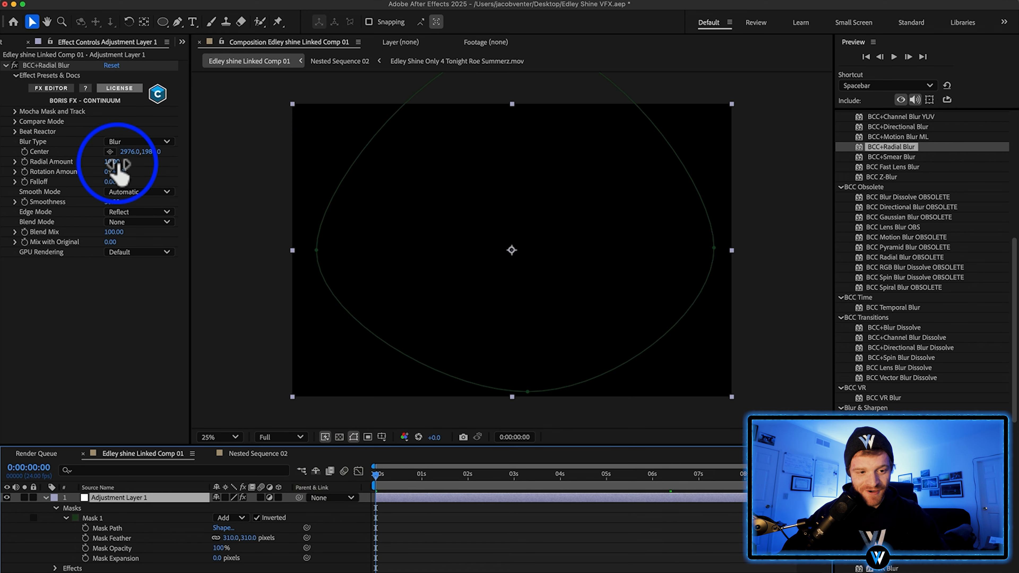
{"action": "left_click_drag", "start_coordinate": [118, 164], "coordinate": [122, 164]}
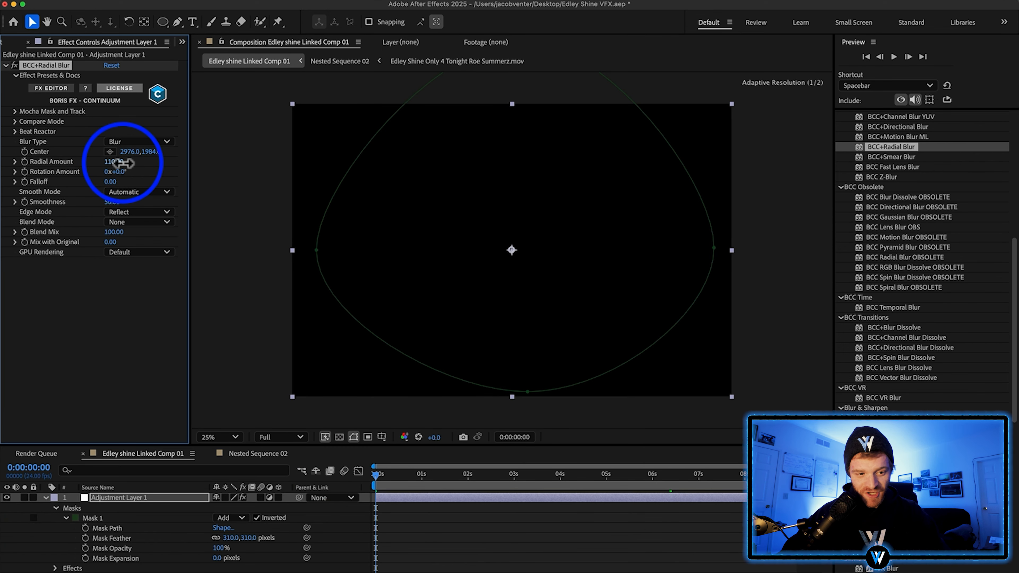
{"action": "left_click_drag", "start_coordinate": [483, 482], "coordinate": [614, 484]}
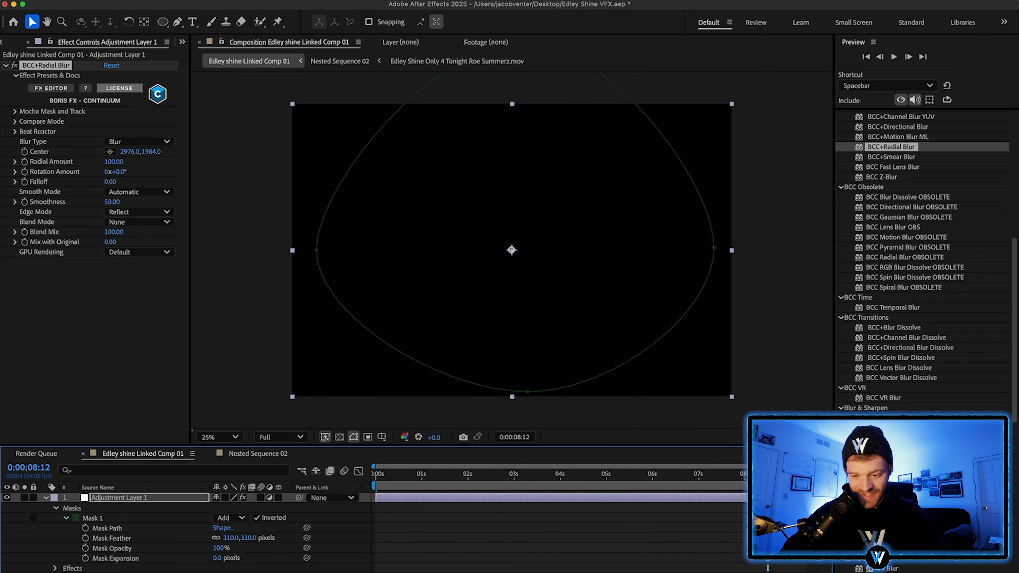
{"action": "left_click", "coordinate": [114, 162]}
{"action": "type", "text": "0"}
Reveal the Radial Blur properties in the timeline and turn on keyframing for Radial Amount
{"action": "left_click", "coordinate": [484, 422]}
{"action": "left_click", "coordinate": [553, 446]}
{"action": "key", "text": "u"}
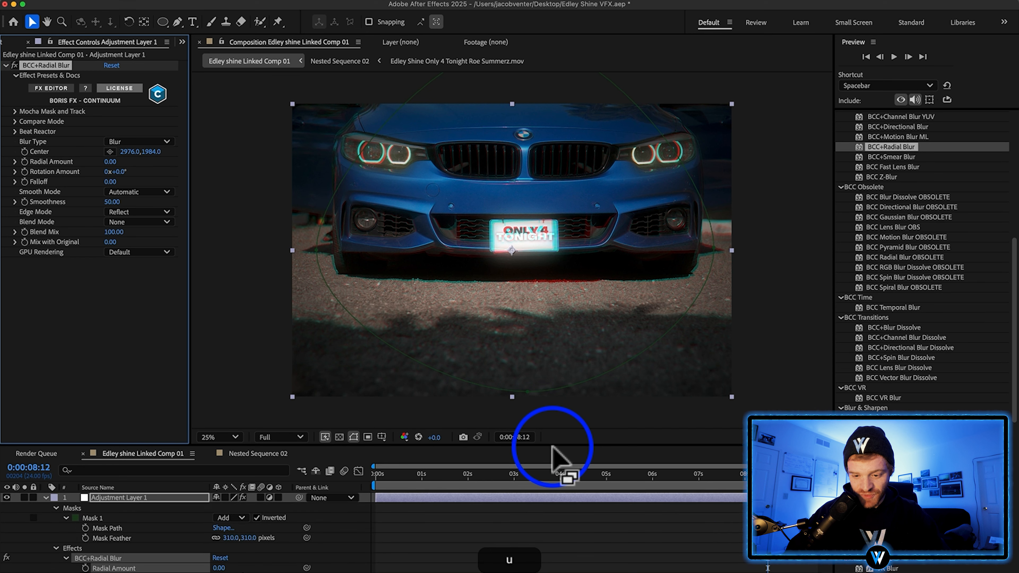
{"action": "left_click", "coordinate": [86, 568]}
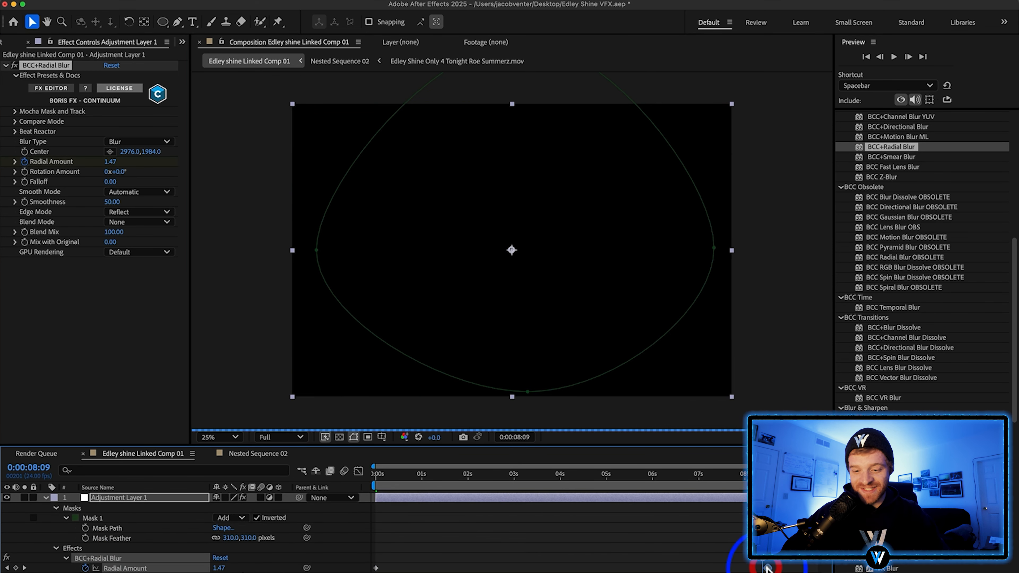
Move the ending Radial Amount keyframe toward the end of the composition and preview the animation
{"action": "left_click_drag", "start_coordinate": [768, 569], "coordinate": [816, 569]}
{"action": "left_click", "coordinate": [788, 560]}
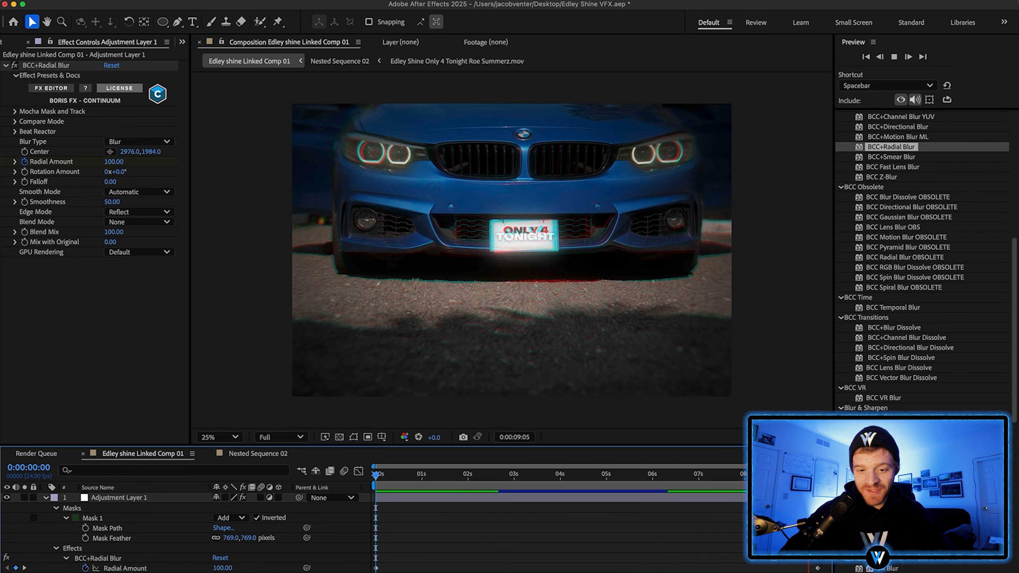
{"action": "key", "text": "space"}
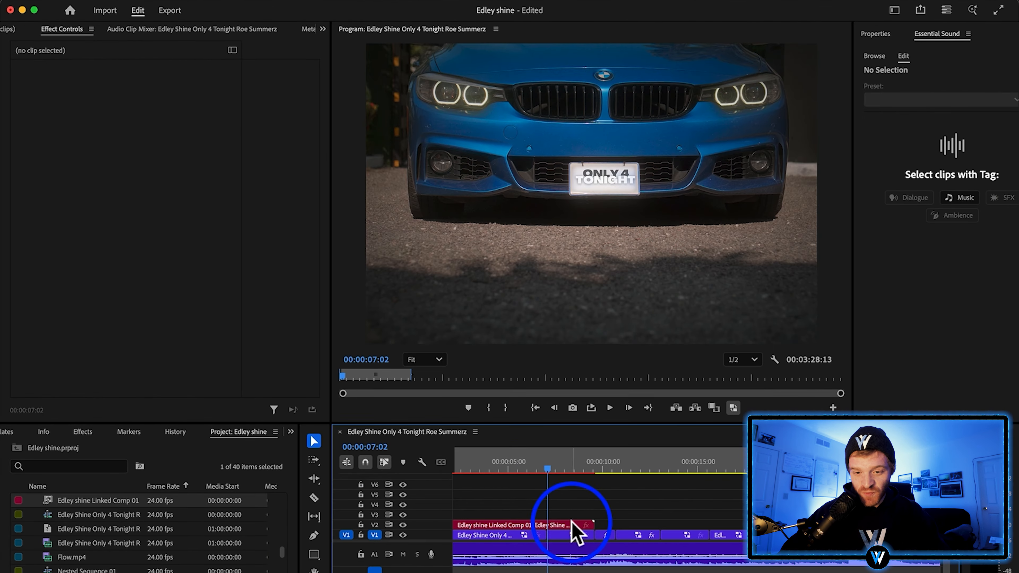
Select the run of V1 clips following the linked opening shot and duplicate them onto V2 directly above
{"action": "left_click", "coordinate": [602, 496]}
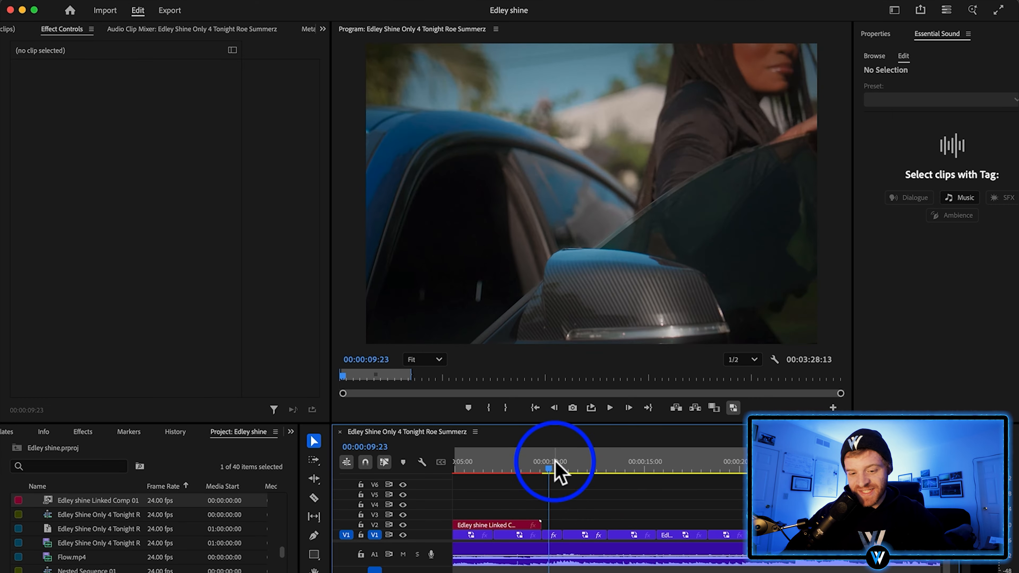
{"action": "left_click_drag", "start_coordinate": [549, 462], "coordinate": [577, 466]}
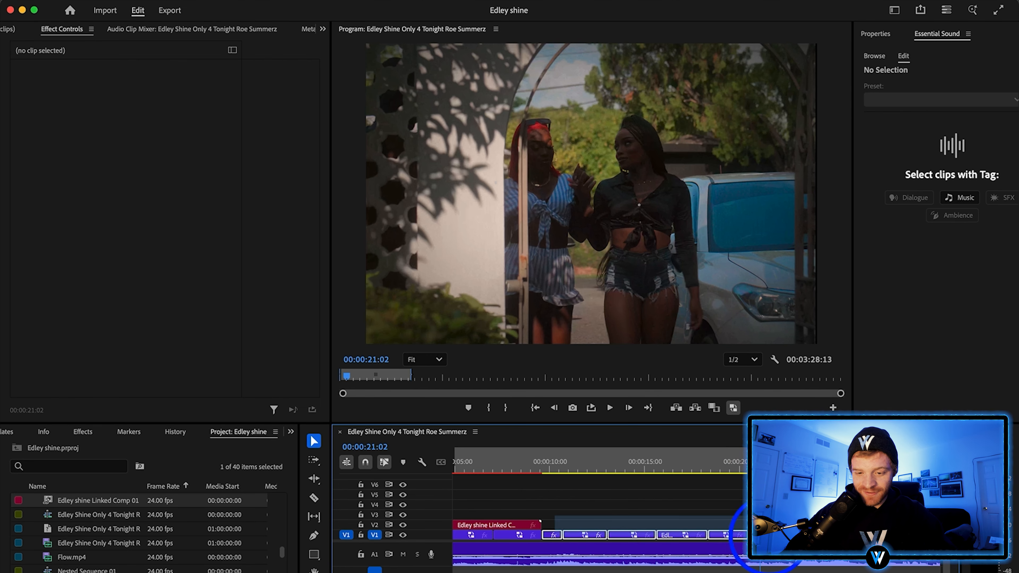
{"action": "left_click_drag", "start_coordinate": [770, 538], "coordinate": [769, 539]}
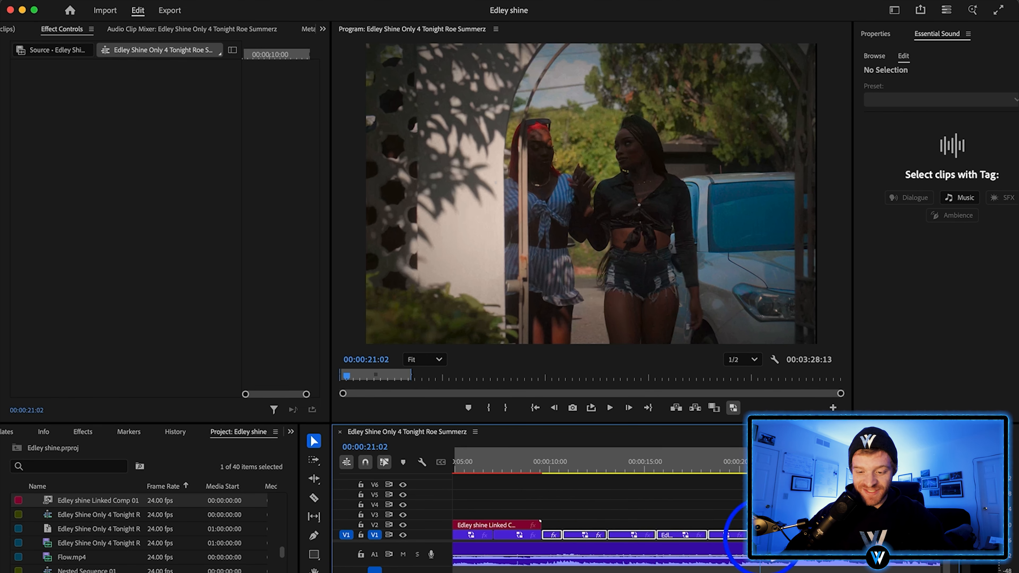
{"action": "right_click", "coordinate": [766, 538]}
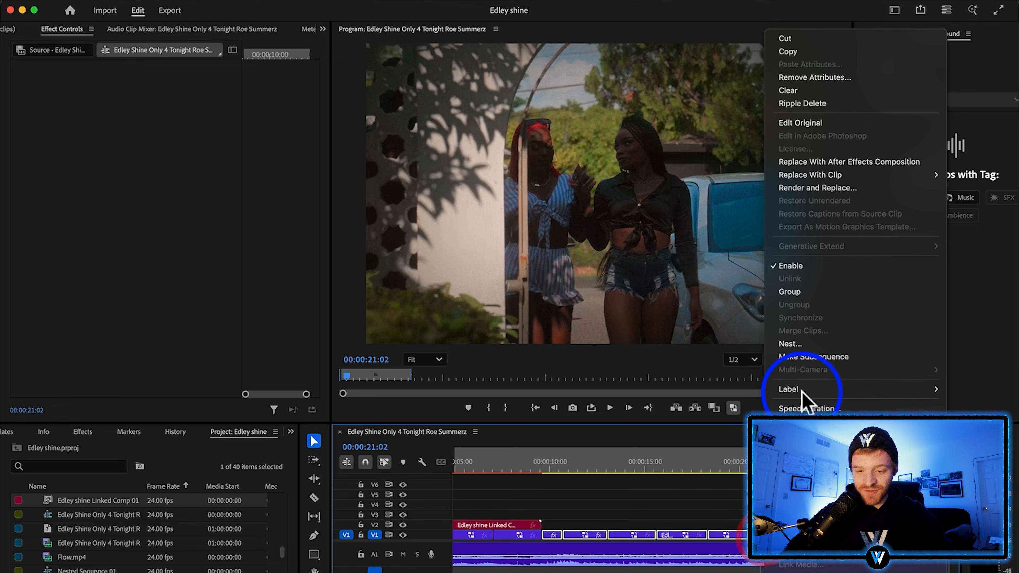
{"action": "left_click", "coordinate": [646, 537]}
{"action": "left_click_drag", "start_coordinate": [616, 537], "coordinate": [619, 524], "text": "alt"}
Nest the duplicated V2 clips together and replace the nest with a linked After Effects composition
{"action": "left_click_drag", "start_coordinate": [764, 496], "coordinate": [545, 523]}
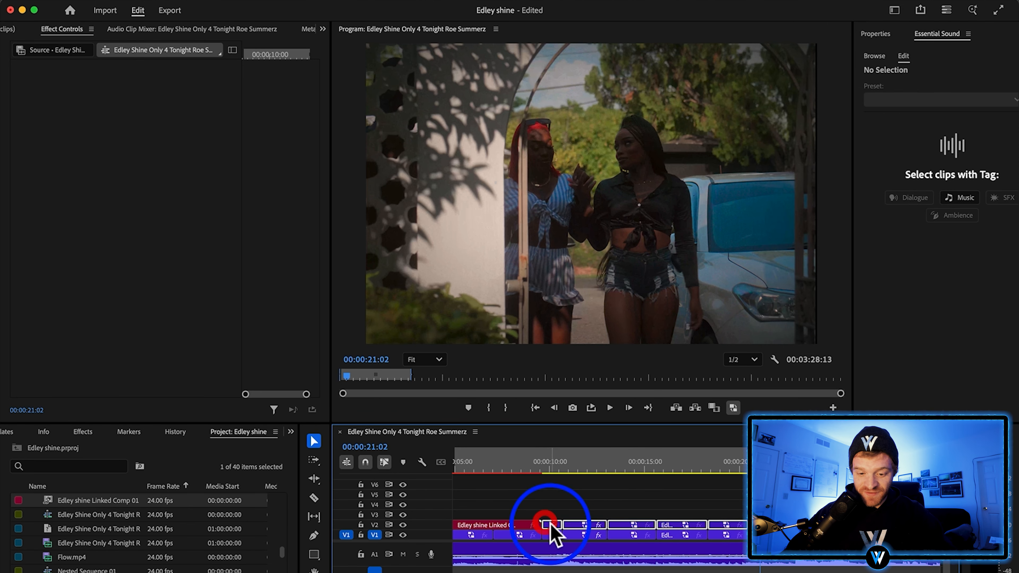
{"action": "right_click", "coordinate": [554, 536]}
{"action": "left_click", "coordinate": [578, 324]}
{"action": "left_click", "coordinate": [566, 343]}
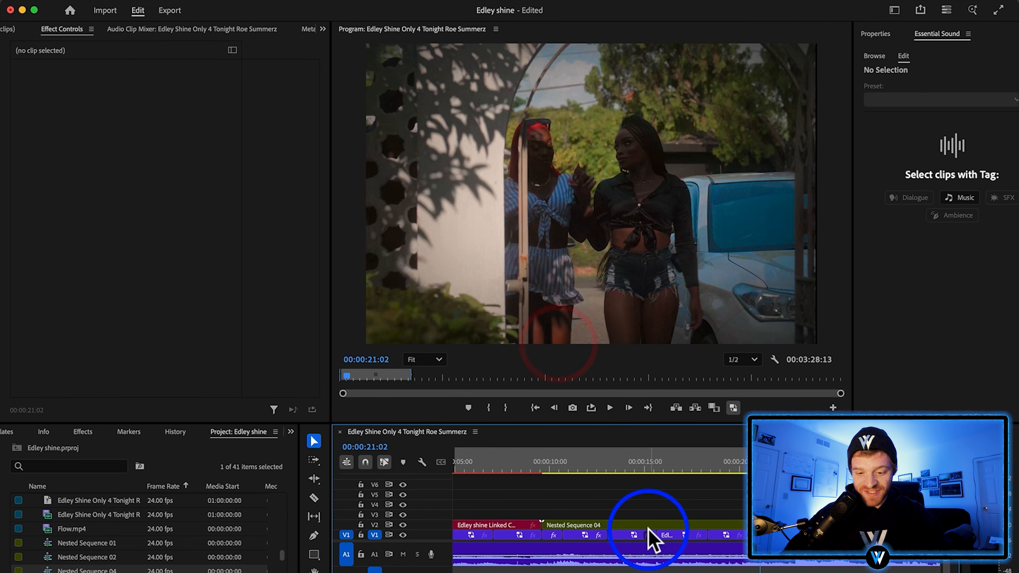
{"action": "right_click", "coordinate": [652, 524]}
{"action": "left_click", "coordinate": [705, 143]}
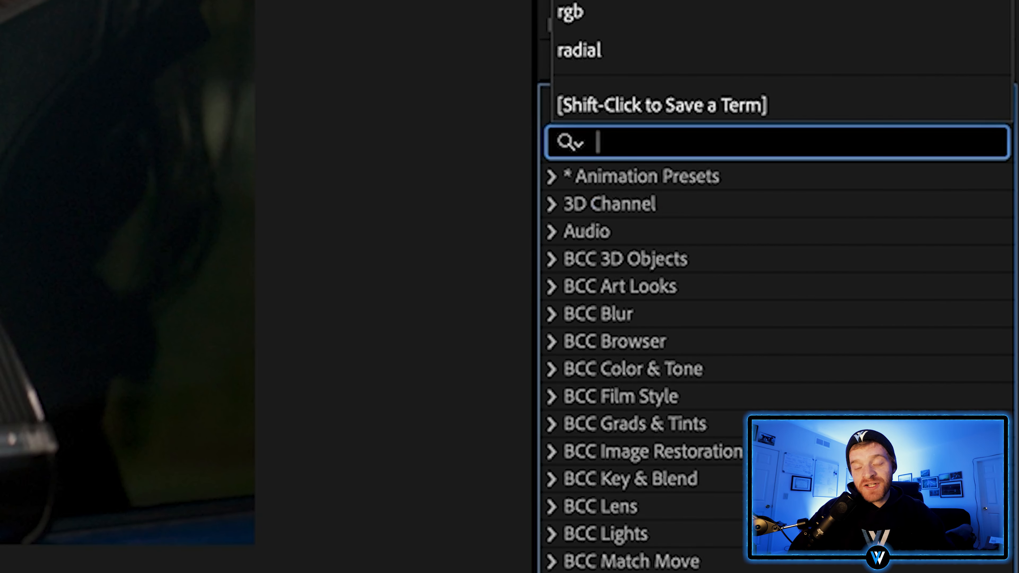
Apply BCC+Film Glow to the Nested Sequence 04 layer with Intensity 79 and preview other shots in the composition
{"action": "type", "text": "film"}
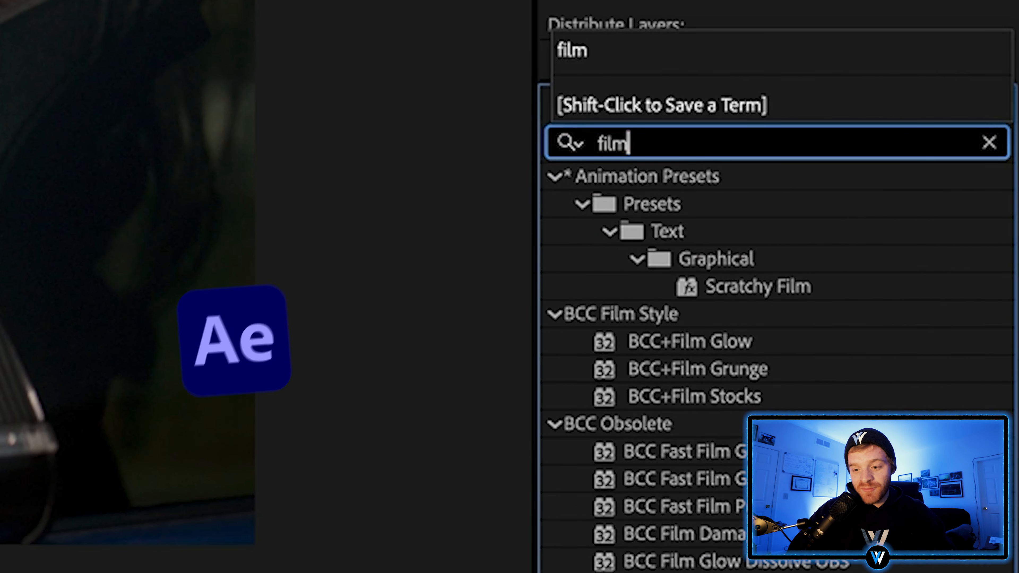
{"action": "type", "text": " glow"}
{"action": "left_click_drag", "start_coordinate": [674, 201], "coordinate": [1, 197]}
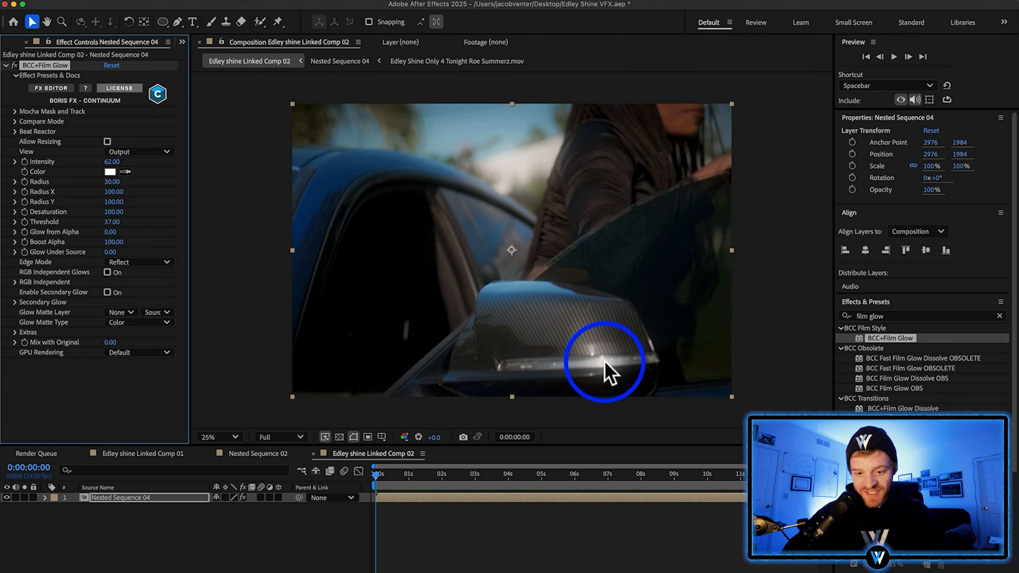
{"action": "left_click_drag", "start_coordinate": [538, 484], "coordinate": [589, 477]}
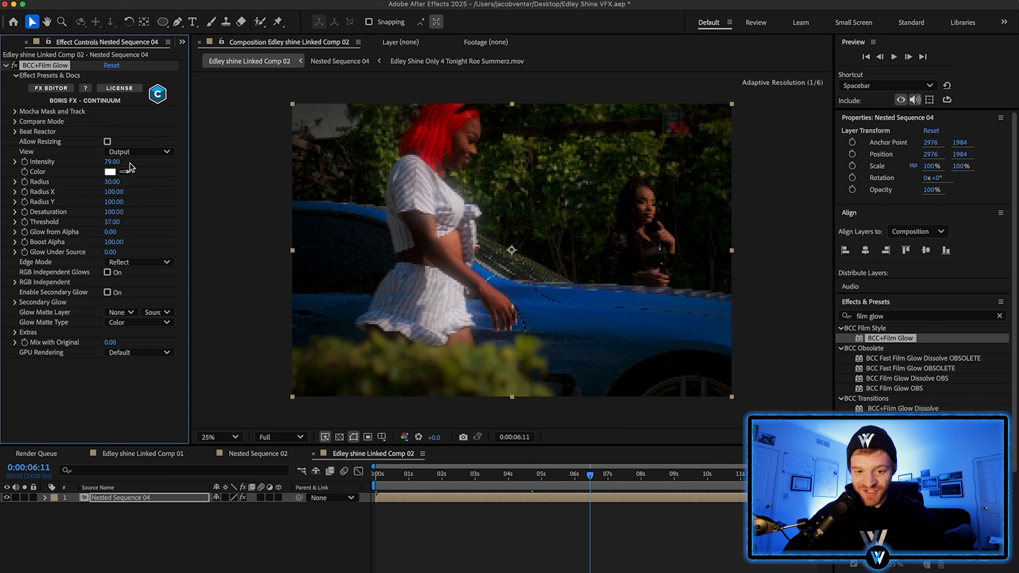
{"action": "left_click", "coordinate": [699, 566]}
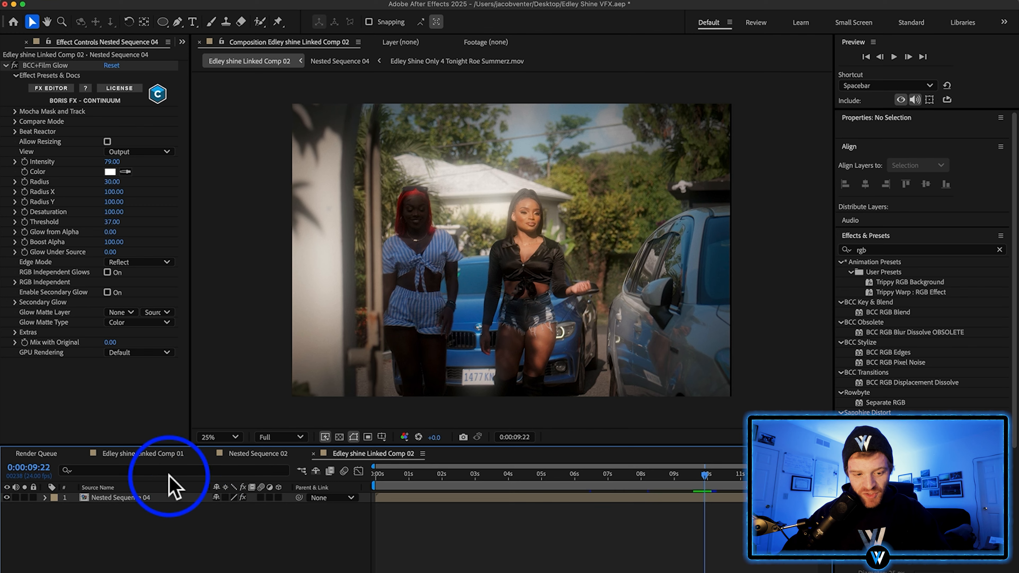
Copy S_DistortRGB from Nested Sequence 02 in Edley shine Linked Comp 01 onto Nested Sequence 04 in Linked Comp 02
{"action": "left_click", "coordinate": [152, 455]}
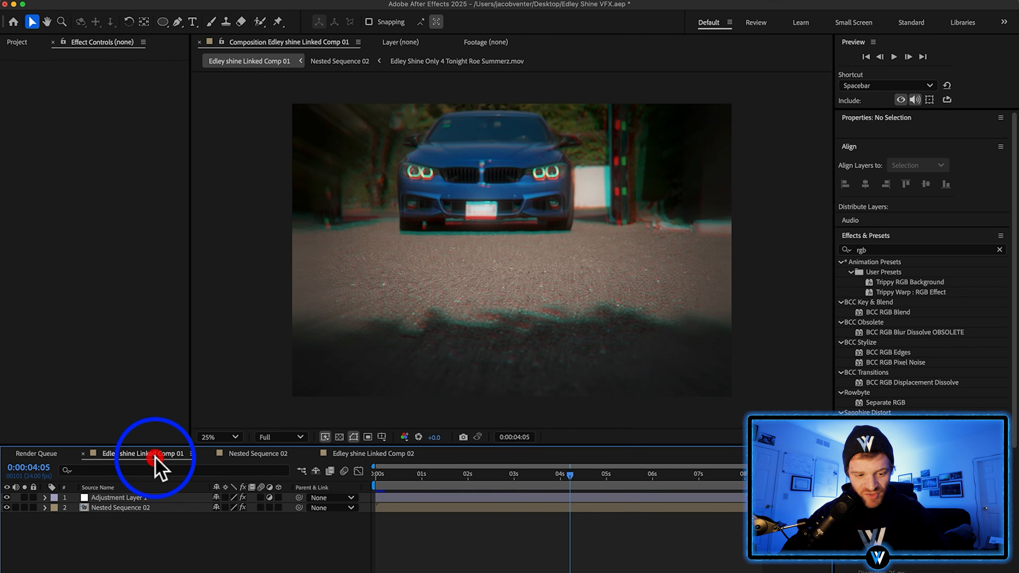
{"action": "left_click", "coordinate": [134, 499]}
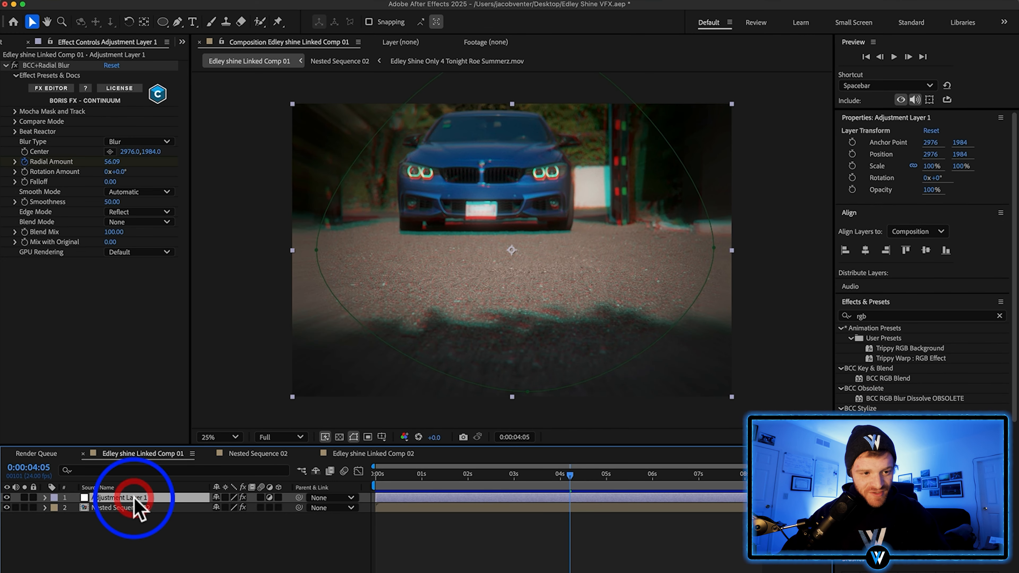
{"action": "left_click", "coordinate": [133, 507]}
{"action": "left_click", "coordinate": [56, 66]}
{"action": "key", "text": "super+c"}
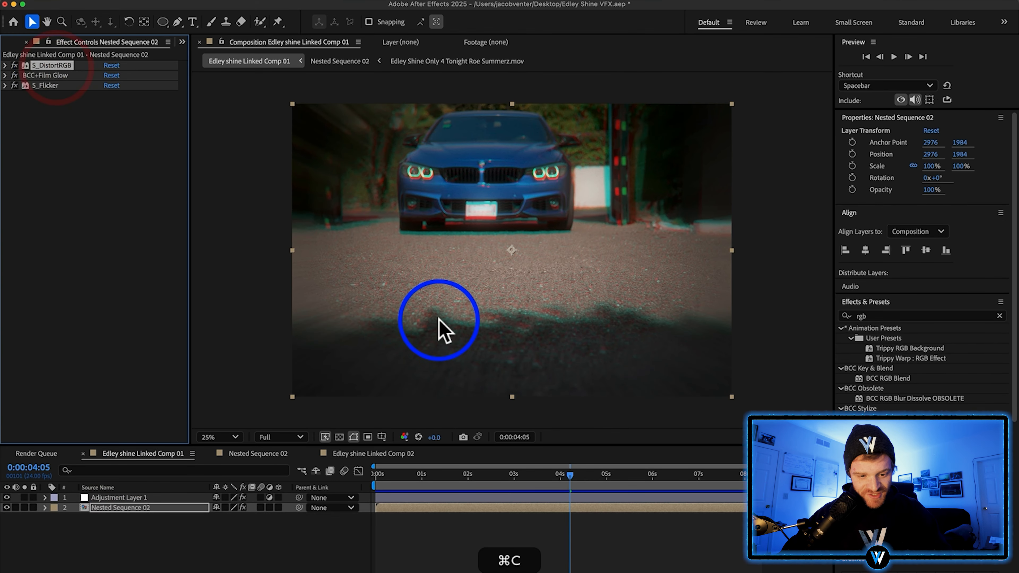
{"action": "left_click", "coordinate": [373, 454]}
{"action": "left_click", "coordinate": [193, 499]}
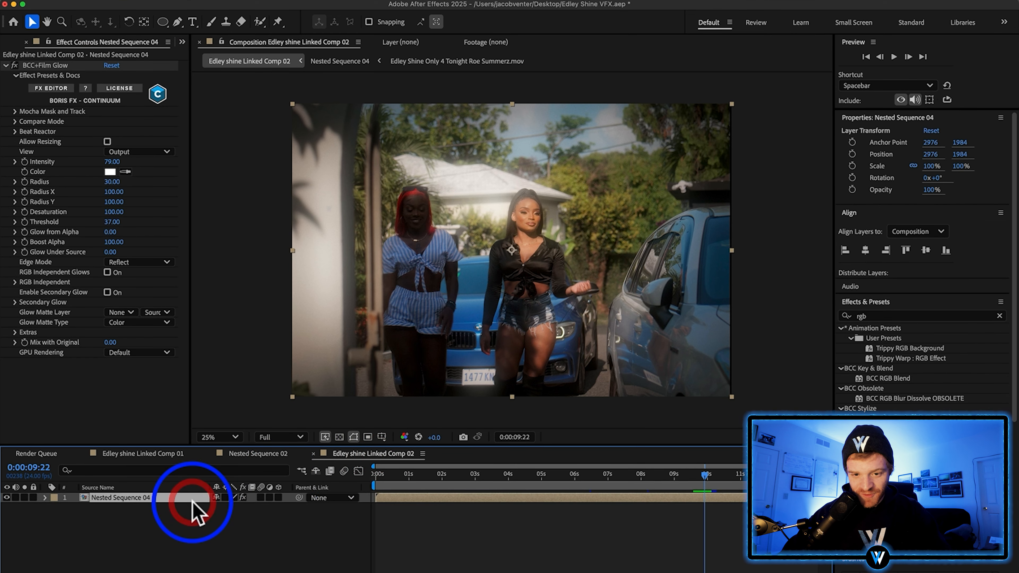
{"action": "key", "text": "super+v"}
Reduce the pasted RGB distortion by setting Amount Rel X to 0.380 and Amount Rel Y to 0.060
{"action": "scroll", "coordinate": [80, 209], "scroll_direction": "down", "scroll_amount": 6}
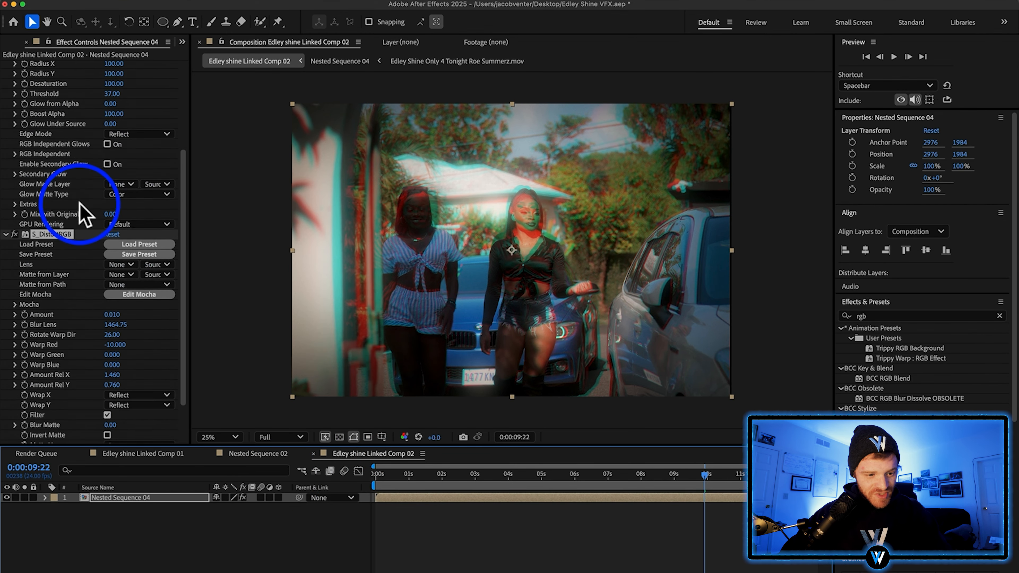
{"action": "mouse_move", "coordinate": [110, 348]}
{"action": "left_mouse_down"}
{"action": "mouse_move", "coordinate": [60, 339]}
{"action": "mouse_move", "coordinate": [19, 349]}
{"action": "mouse_move", "coordinate": [122, 350]}
{"action": "left_mouse_up"}
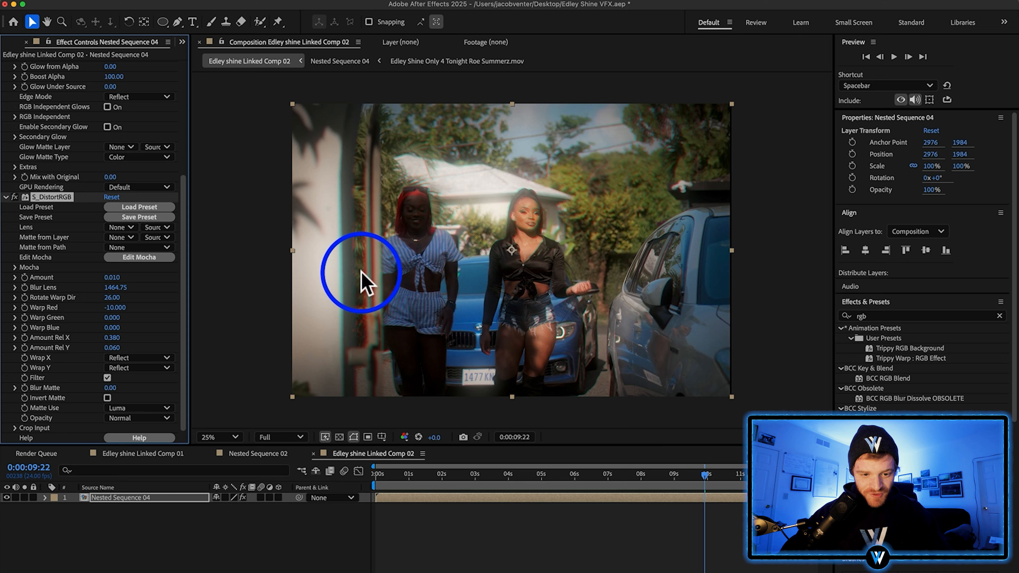
{"action": "scroll", "coordinate": [363, 272], "scroll_direction": "up", "scroll_amount": 5}
{"action": "scroll", "coordinate": [363, 271], "scroll_direction": "down", "scroll_amount": 1}
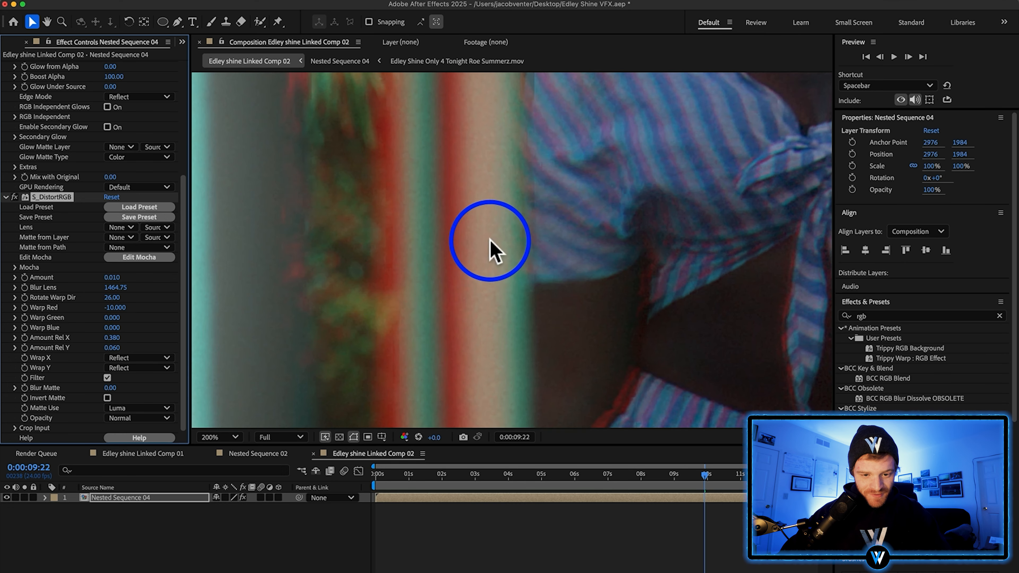
Compare the close-up image with S_DistortRGB off and on, leaving it enabled, and check the whole frame
{"action": "left_click", "coordinate": [14, 196]}
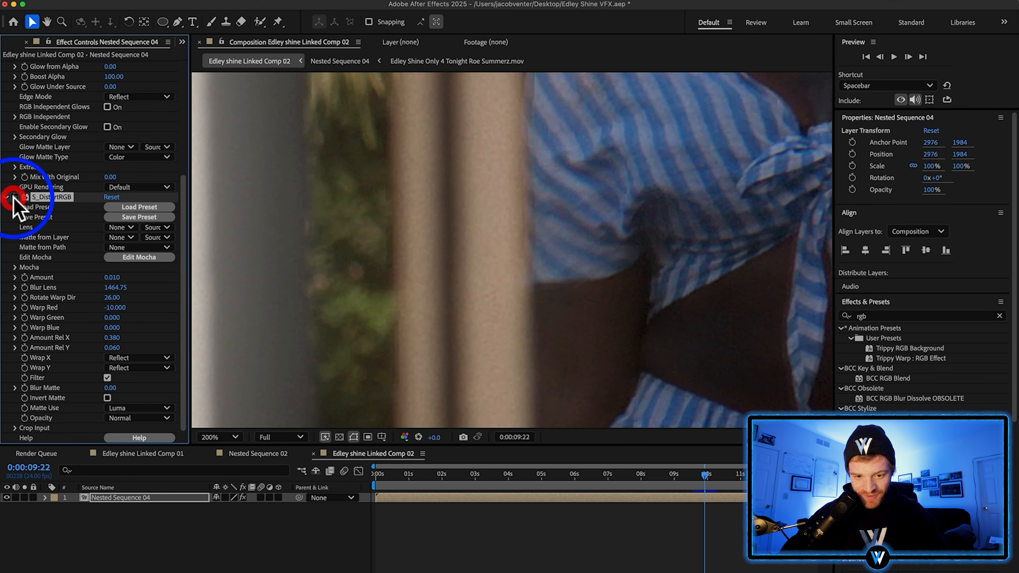
{"action": "left_click", "coordinate": [14, 197]}
{"action": "scroll", "coordinate": [380, 263], "scroll_direction": "down", "scroll_amount": 8}
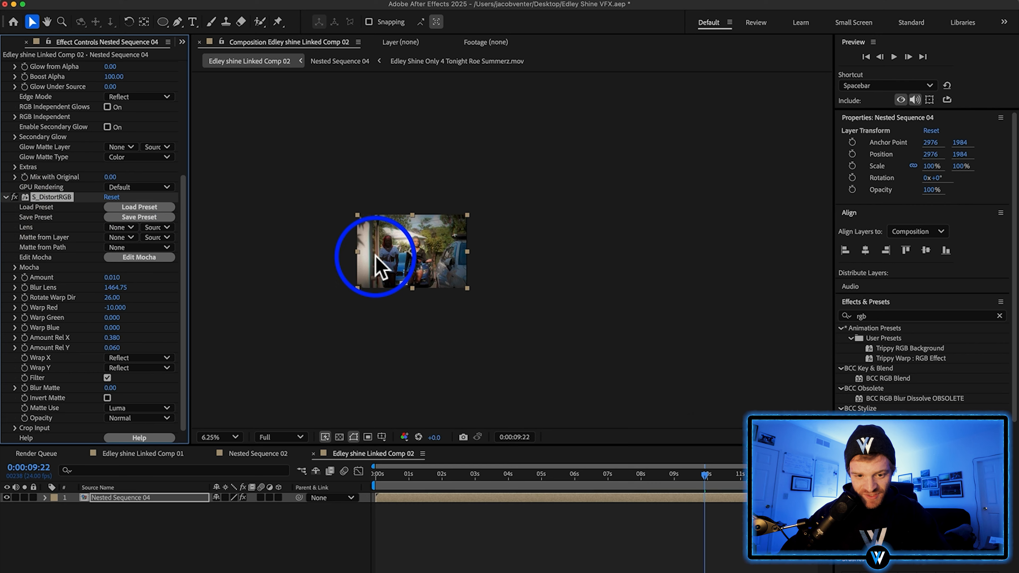
{"action": "scroll", "coordinate": [382, 260], "scroll_direction": "up", "scroll_amount": 7}
{"action": "scroll", "coordinate": [383, 261], "scroll_direction": "down", "scroll_amount": 2}
{"action": "key", "text": "h"}
{"action": "left_click_drag", "start_coordinate": [512, 216], "coordinate": [519, 194]}
{"action": "scroll", "coordinate": [553, 216], "scroll_direction": "down", "scroll_amount": 2}
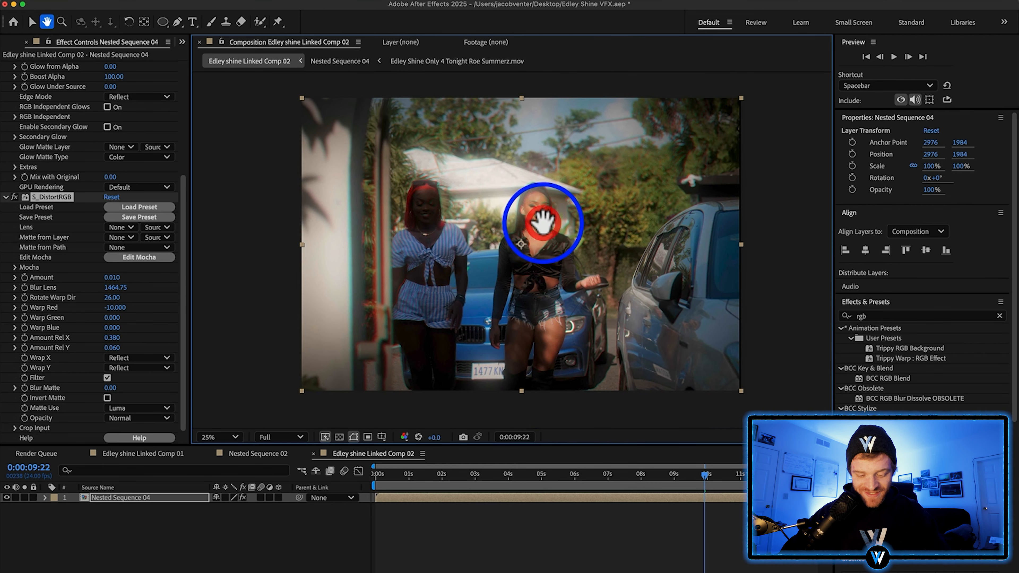
{"action": "key", "text": "v"}
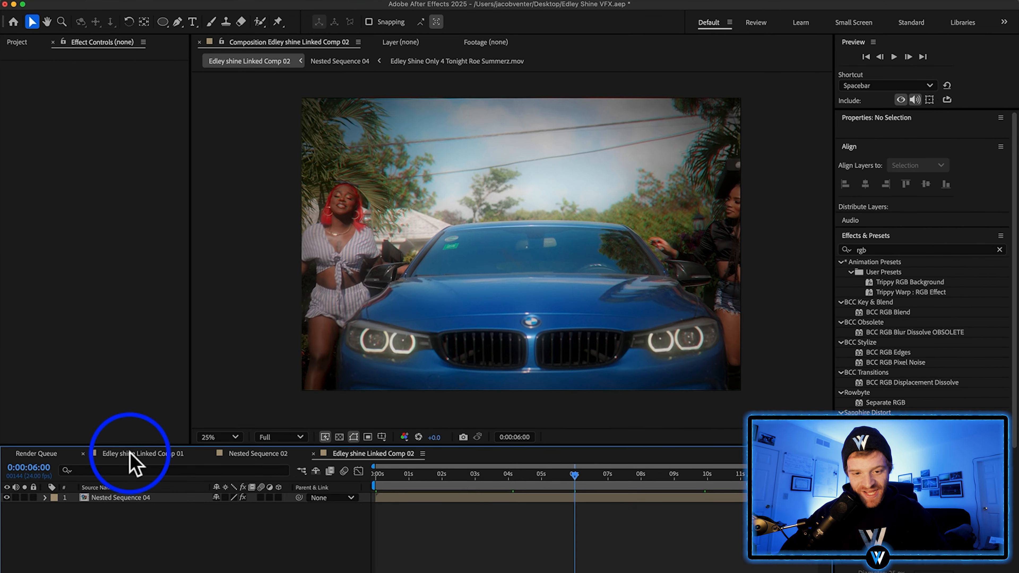
Copy S_Flicker from Nested Sequence 02 in Linked Comp 01 onto Nested Sequence 04 in Linked Comp 02, and save the project
{"action": "left_click", "coordinate": [125, 454]}
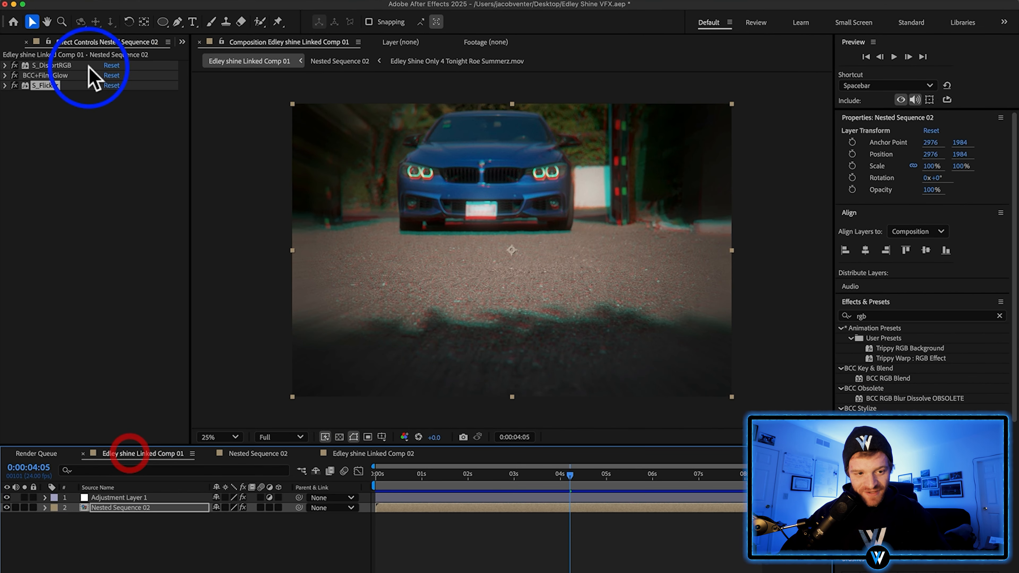
{"action": "left_click", "coordinate": [45, 86]}
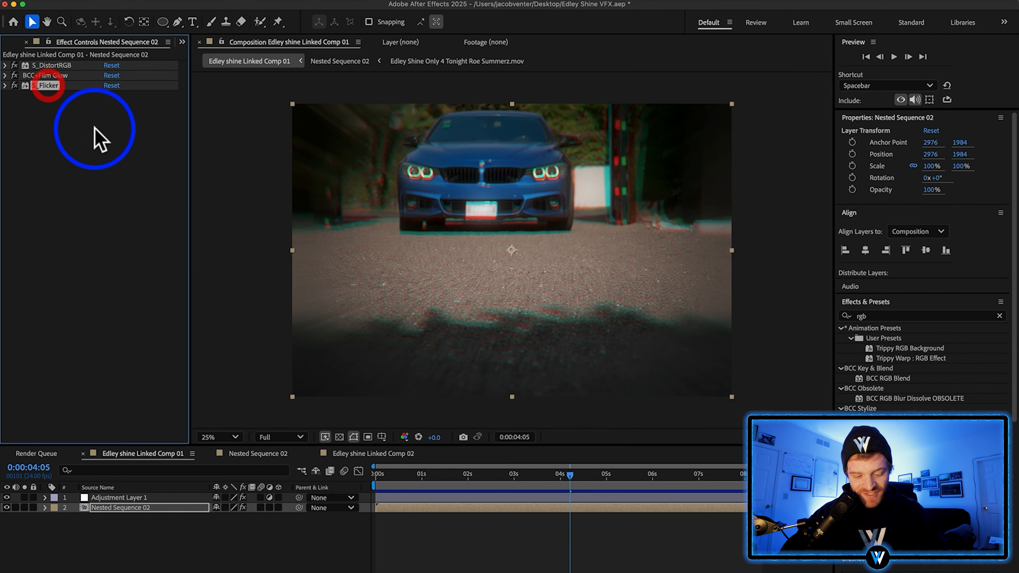
{"action": "left_click", "coordinate": [387, 453]}
{"action": "left_click", "coordinate": [411, 498]}
{"action": "key", "text": "super+v"}
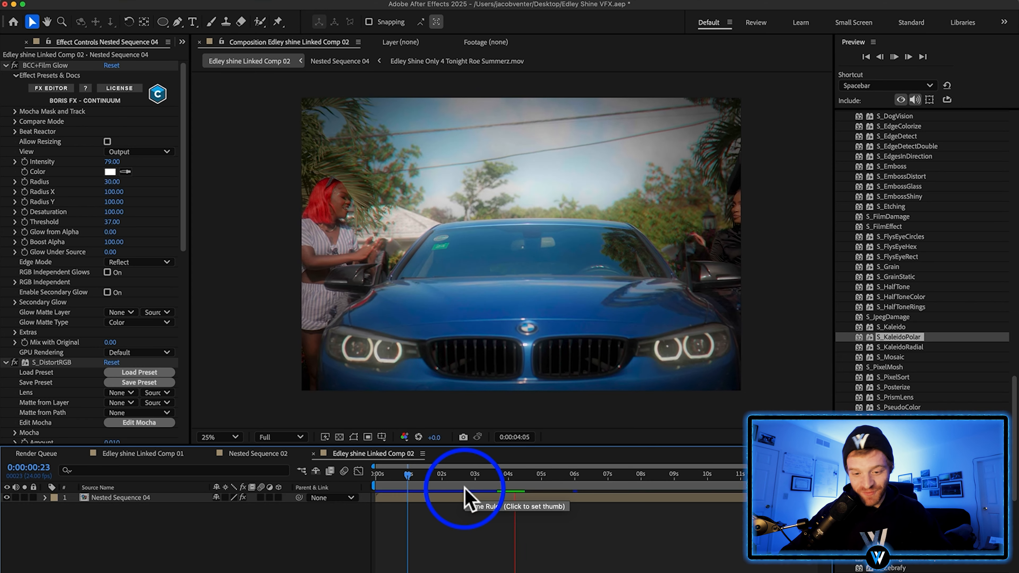
{"action": "left_click", "coordinate": [514, 505]}
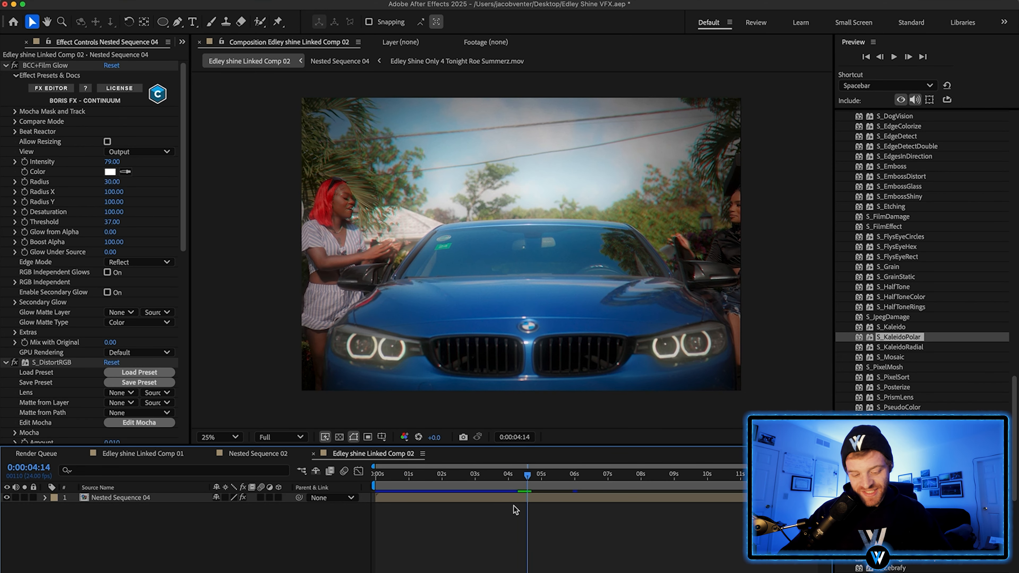
{"action": "key", "text": "super+s"}
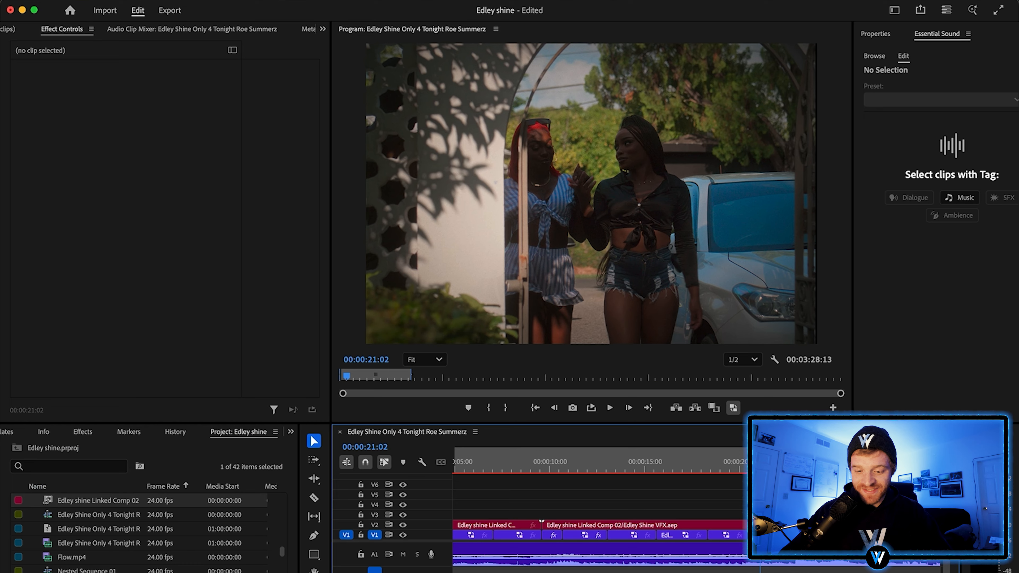
Switch to Premiere Pro, duplicate the next group of clips onto V2 after the linked composition, and nest the copies
{"action": "left_click", "coordinate": [707, 213]}
{"action": "left_click_drag", "start_coordinate": [602, 506], "coordinate": [538, 528]}
{"action": "left_click", "coordinate": [532, 529]}
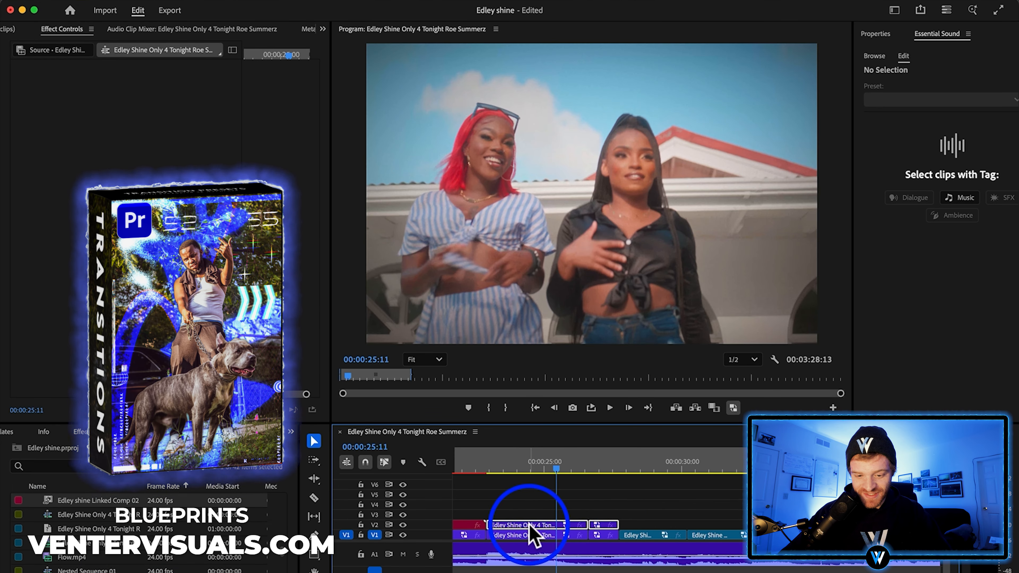
{"action": "right_click", "coordinate": [533, 534]}
{"action": "left_click", "coordinate": [576, 346]}
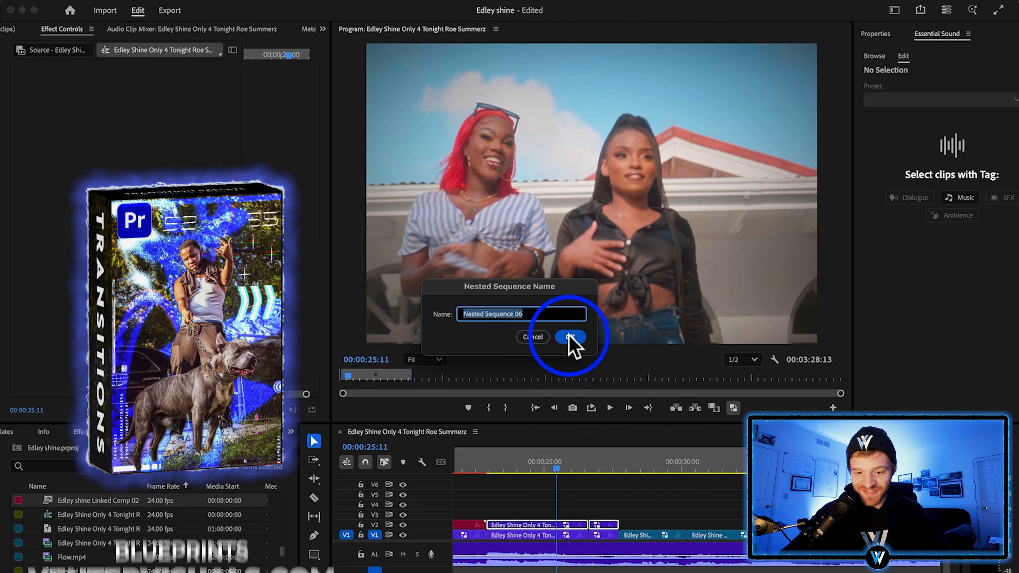
{"action": "left_click", "coordinate": [572, 339]}
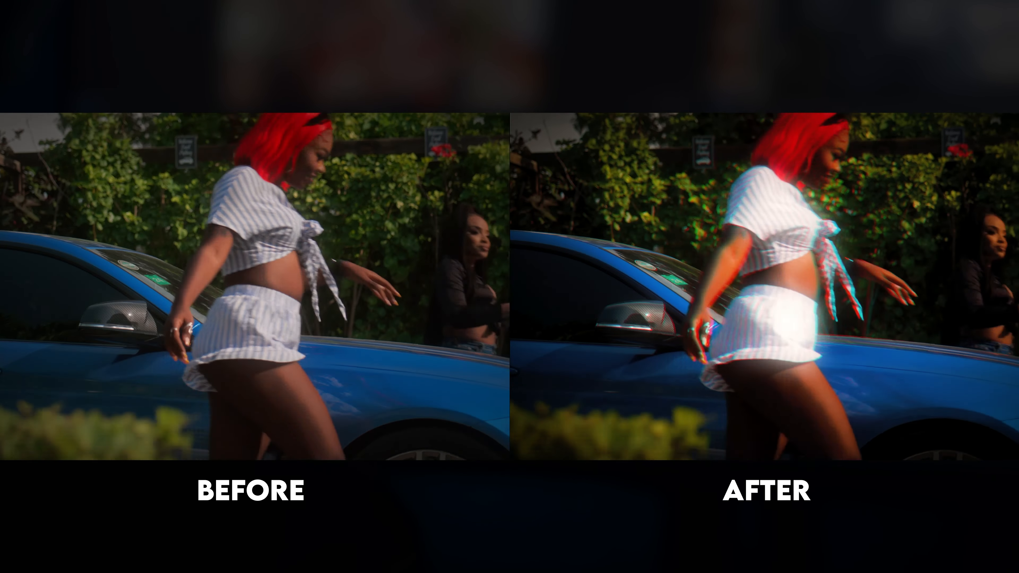
Duplicate the gold jewelry close-up clip from V1 onto V2 and nest the copy
{"action": "left_click", "coordinate": [529, 535]}
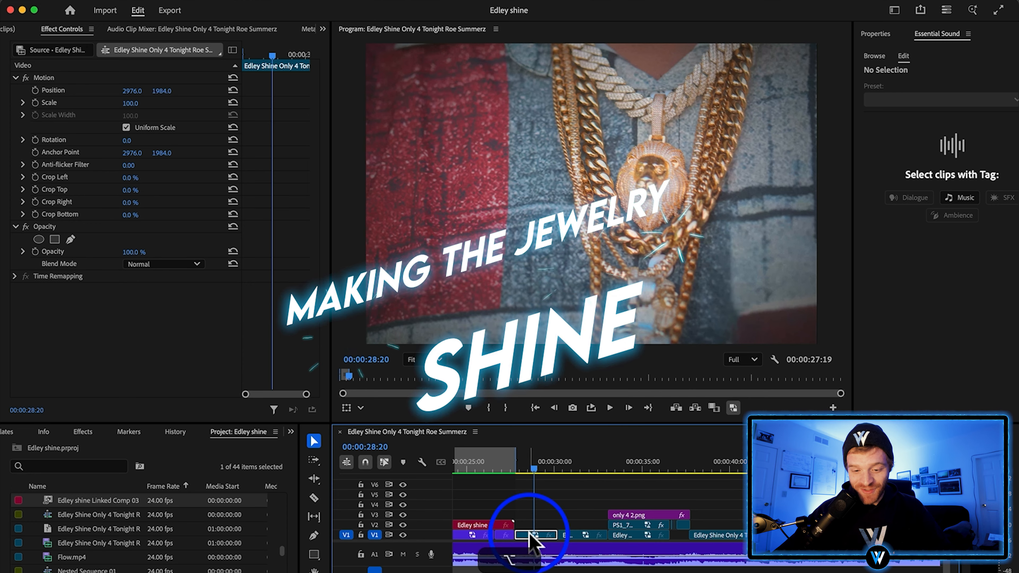
{"action": "left_click_drag", "start_coordinate": [530, 535], "coordinate": [530, 526]}
{"action": "right_click", "coordinate": [525, 524]}
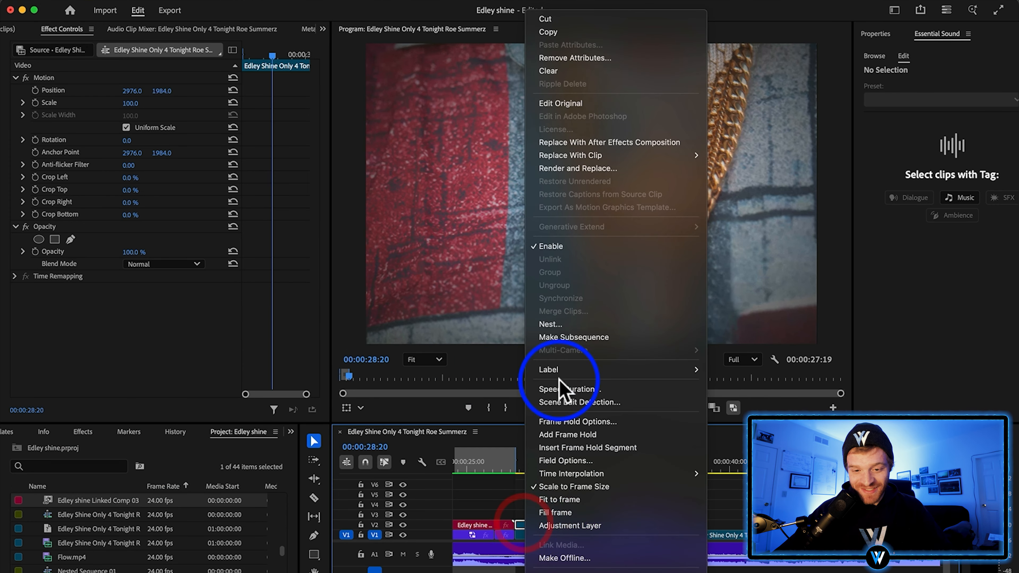
{"action": "left_click", "coordinate": [564, 326]}
{"action": "left_click", "coordinate": [569, 337]}
Replace the nested jewelry close-up on V2 with an After Effects composition and go to the composition's first frame
{"action": "right_click", "coordinate": [529, 537]}
{"action": "left_click", "coordinate": [606, 142]}
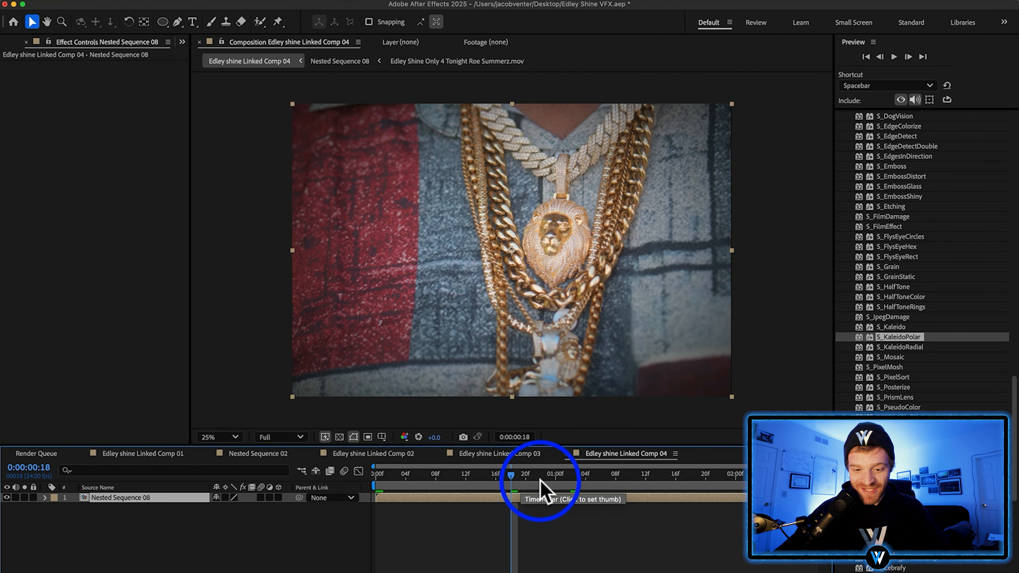
{"action": "left_click", "coordinate": [375, 478]}
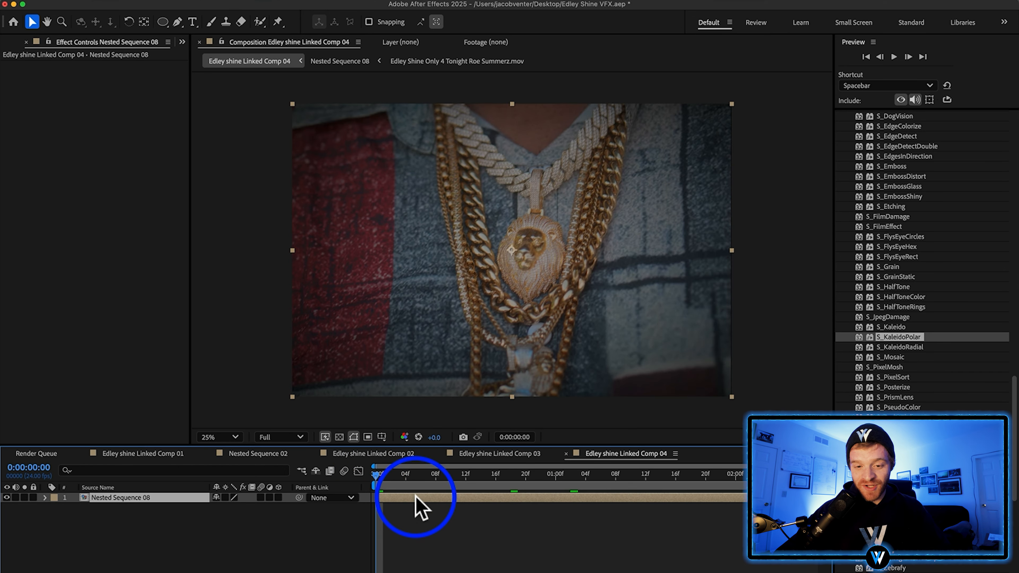
{"action": "left_click", "coordinate": [169, 1]}
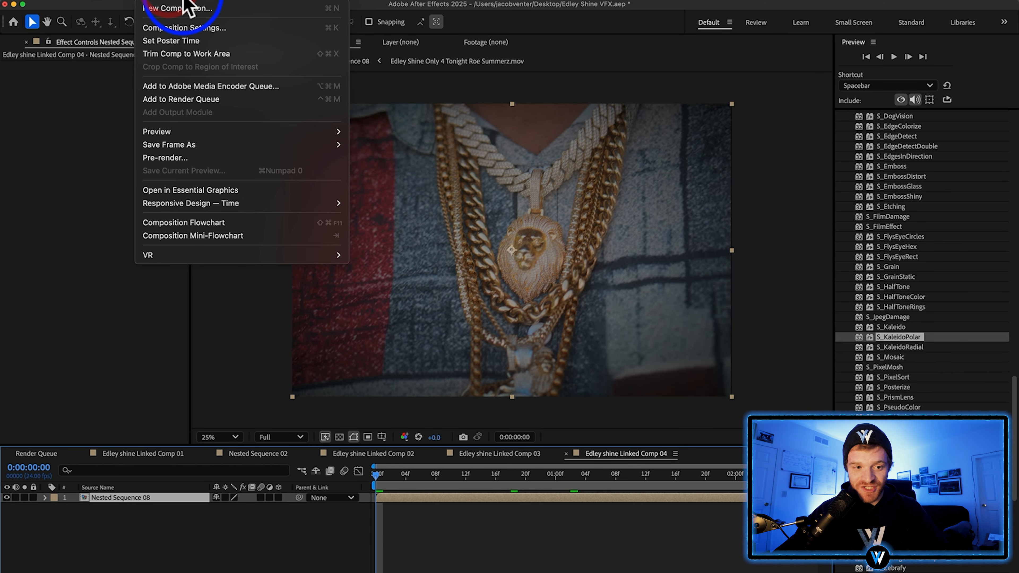
{"action": "left_click", "coordinate": [456, 355]}
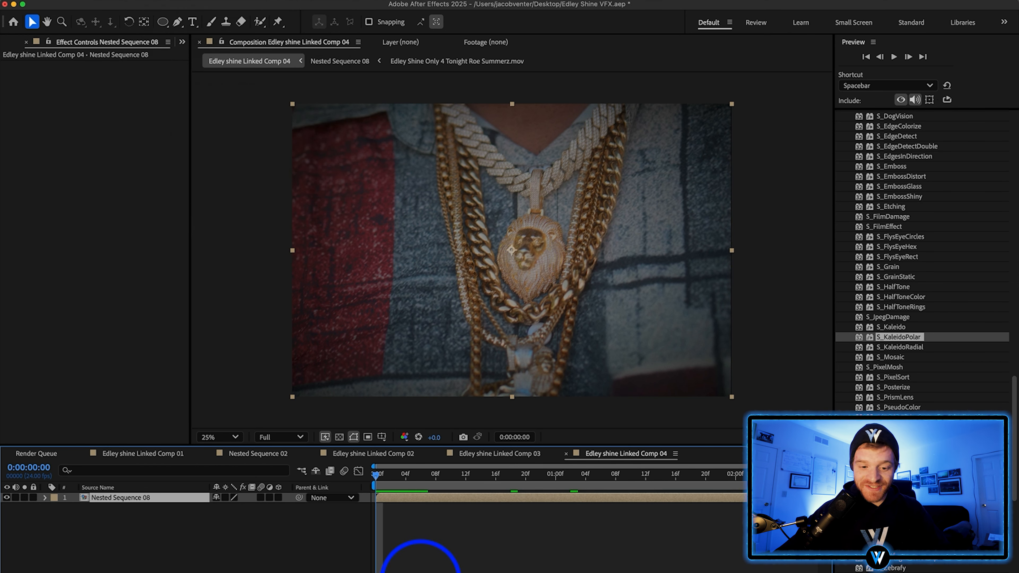
Cut out the lion pendant with the Roto Brush, set its Feather to 17, freeze the matte, and return to the composition view
{"action": "left_click", "coordinate": [260, 21]}
{"action": "double_click", "coordinate": [533, 269]}
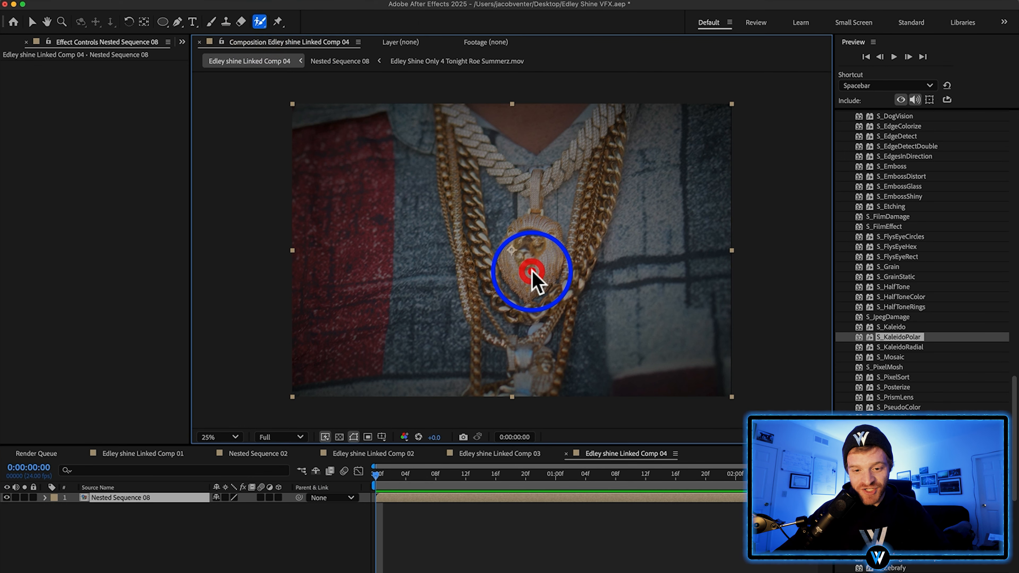
{"action": "mouse_move", "coordinate": [511, 237]}
{"action": "left_mouse_down"}
{"action": "mouse_move", "coordinate": [523, 200]}
{"action": "mouse_move", "coordinate": [520, 253]}
{"action": "mouse_move", "coordinate": [519, 207]}
{"action": "mouse_move", "coordinate": [529, 228]}
{"action": "left_mouse_up"}
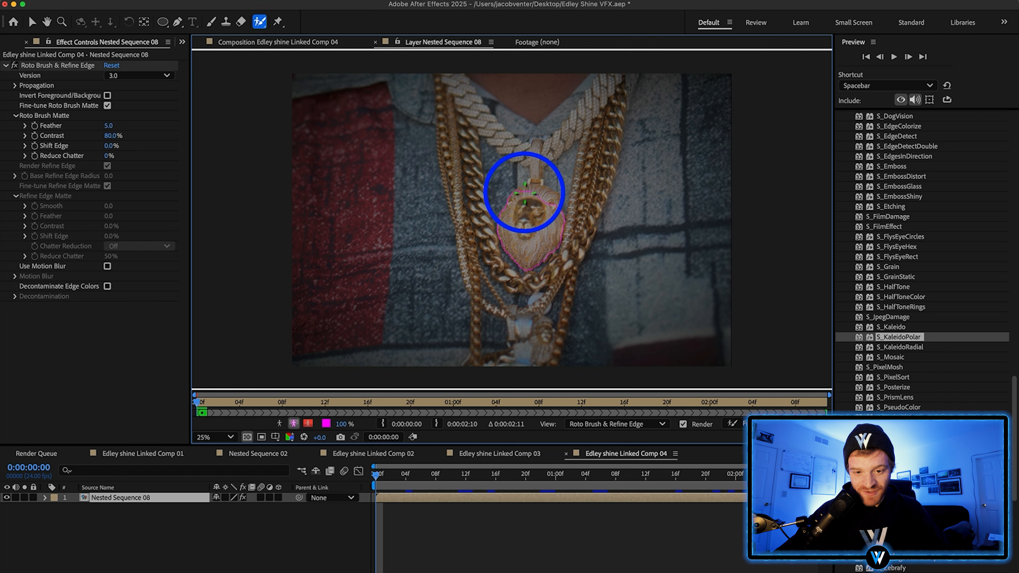
{"action": "left_click_drag", "start_coordinate": [106, 125], "coordinate": [177, 125]}
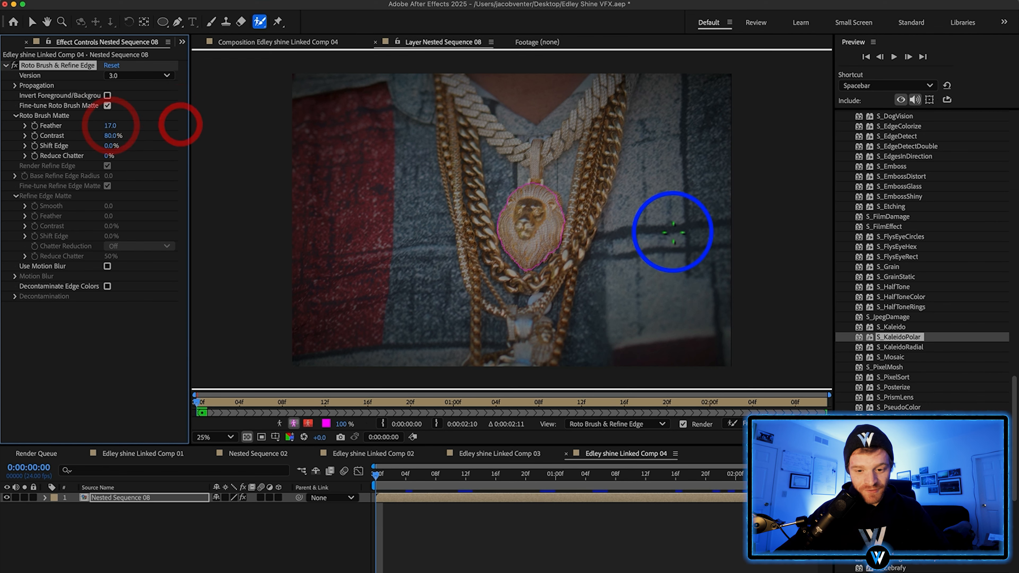
{"action": "left_click", "coordinate": [742, 424]}
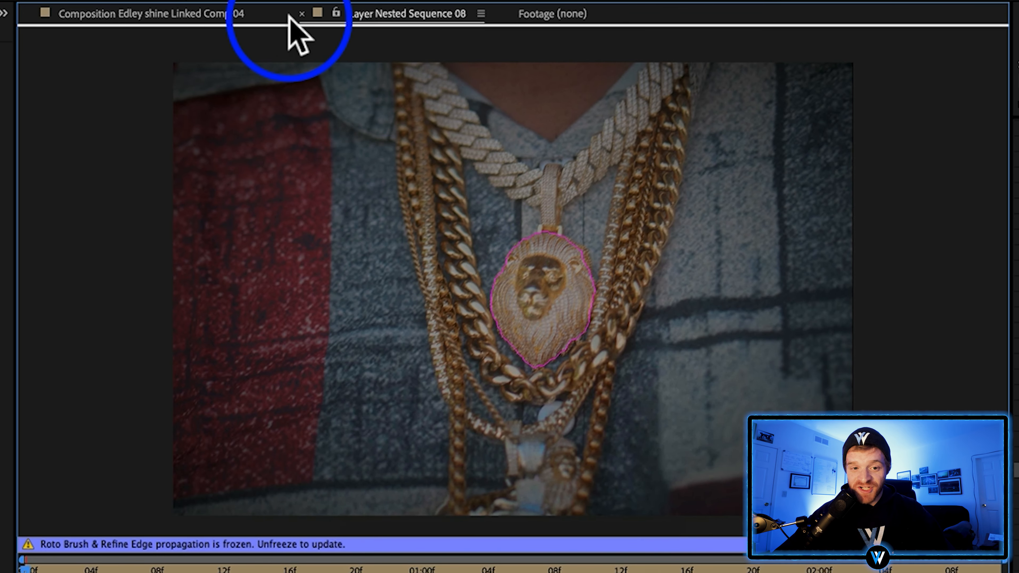
{"action": "left_click", "coordinate": [161, 12]}
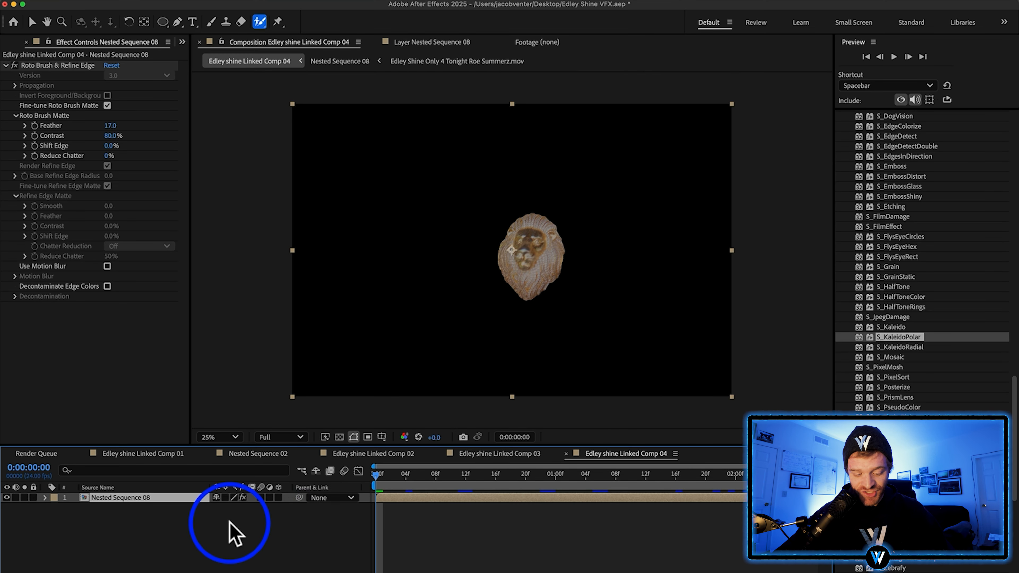
Duplicate the pendant cutout layer, remove Roto Brush & Refine Edge from the lower copy, and check the two layers separately
{"action": "key", "text": "super+d"}
{"action": "left_click", "coordinate": [171, 508]}
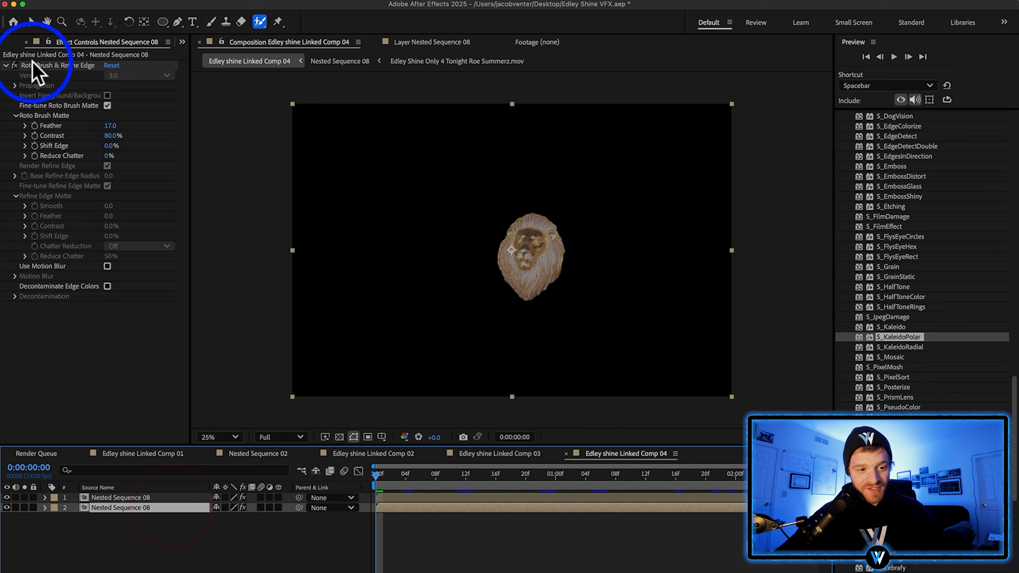
{"action": "left_click", "coordinate": [36, 66]}
{"action": "key", "text": "BackSpace"}
{"action": "left_click", "coordinate": [109, 498]}
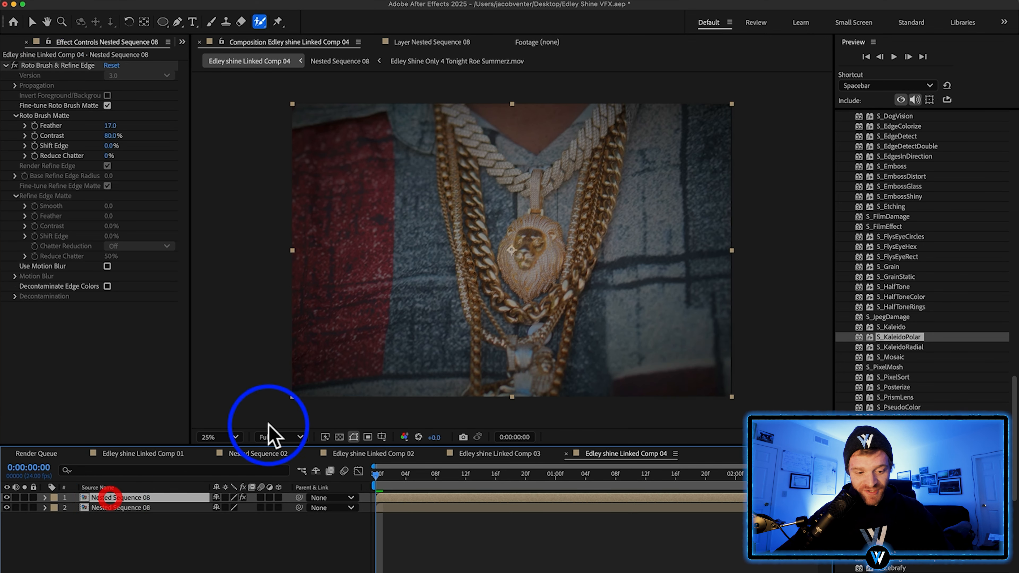
{"action": "scroll", "coordinate": [911, 150], "scroll_direction": "up", "scroll_amount": 4}
{"action": "left_click", "coordinate": [7, 507]}
{"action": "left_click", "coordinate": [7, 498]}
{"action": "left_click", "coordinate": [7, 497]}
{"action": "left_click", "coordinate": [7, 508]}
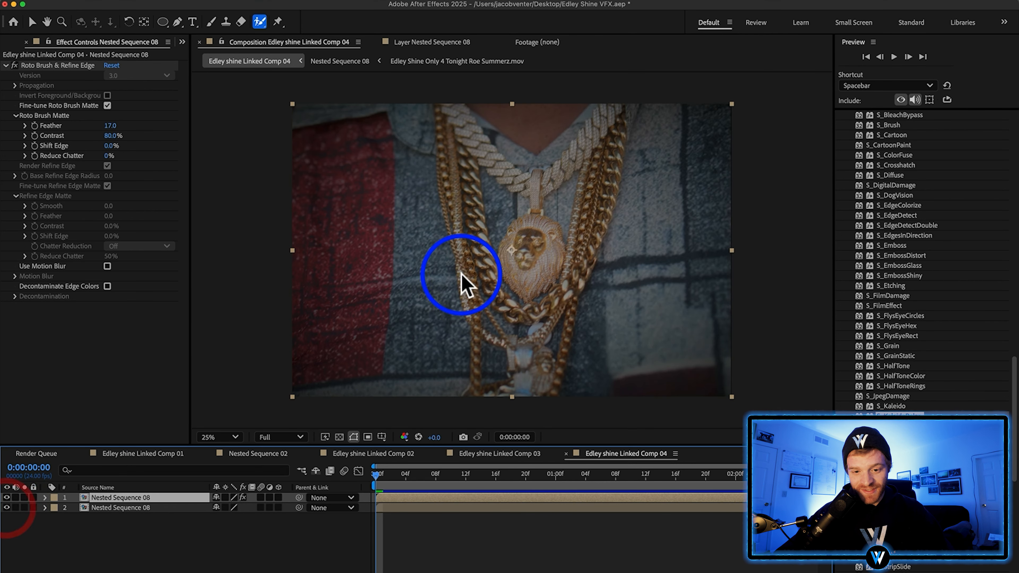
Apply CC Light Sweep to the pendant cutout layer with Direction 34°, Width 118 and Sweep Intensity 46
{"action": "scroll", "coordinate": [887, 230], "scroll_direction": "up", "scroll_amount": 15}
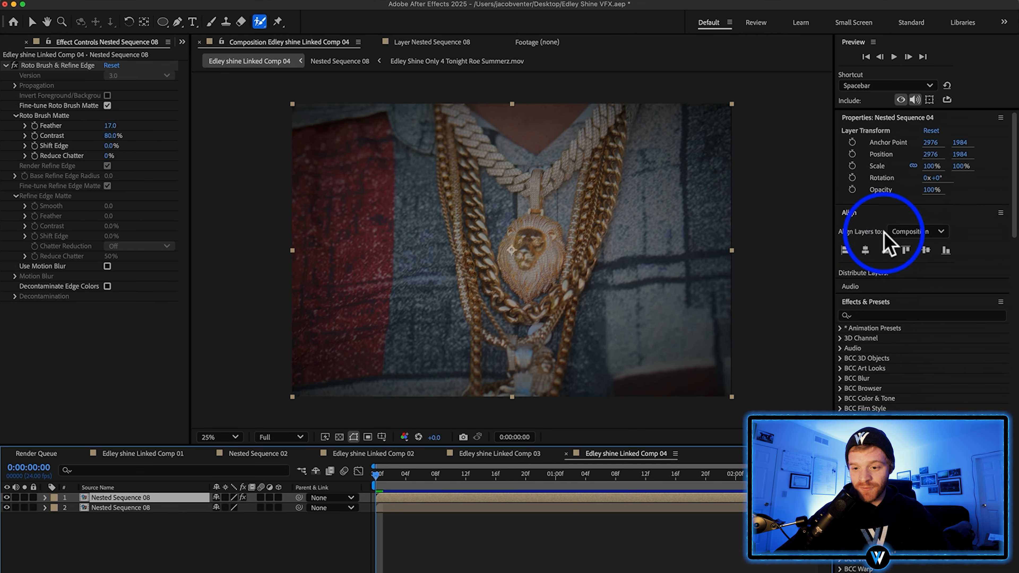
{"action": "left_click", "coordinate": [879, 316]}
{"action": "type", "text": "light swee"}
{"action": "left_click_drag", "start_coordinate": [879, 359], "coordinate": [398, 502]}
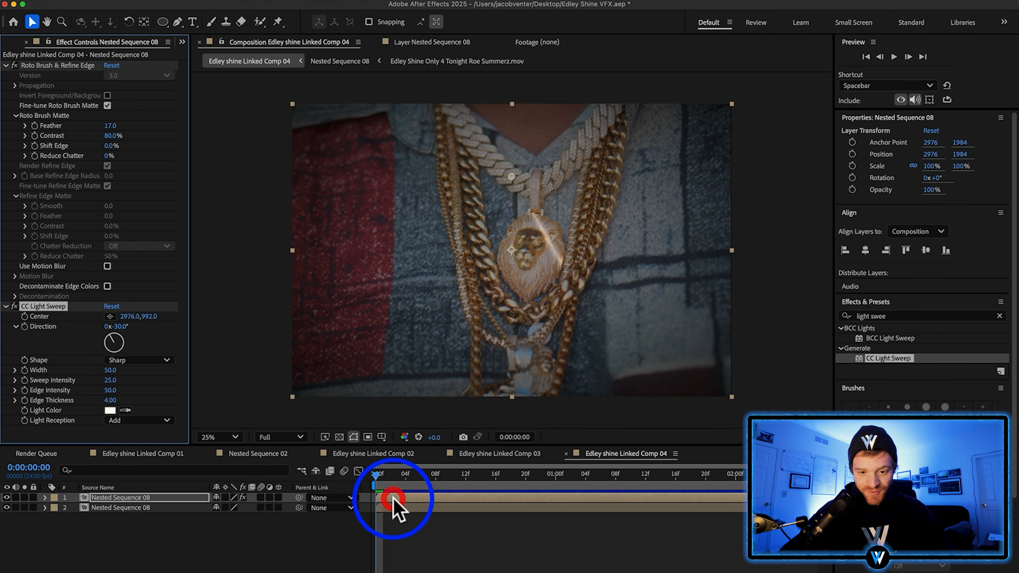
{"action": "left_click_drag", "start_coordinate": [123, 326], "coordinate": [546, 200]}
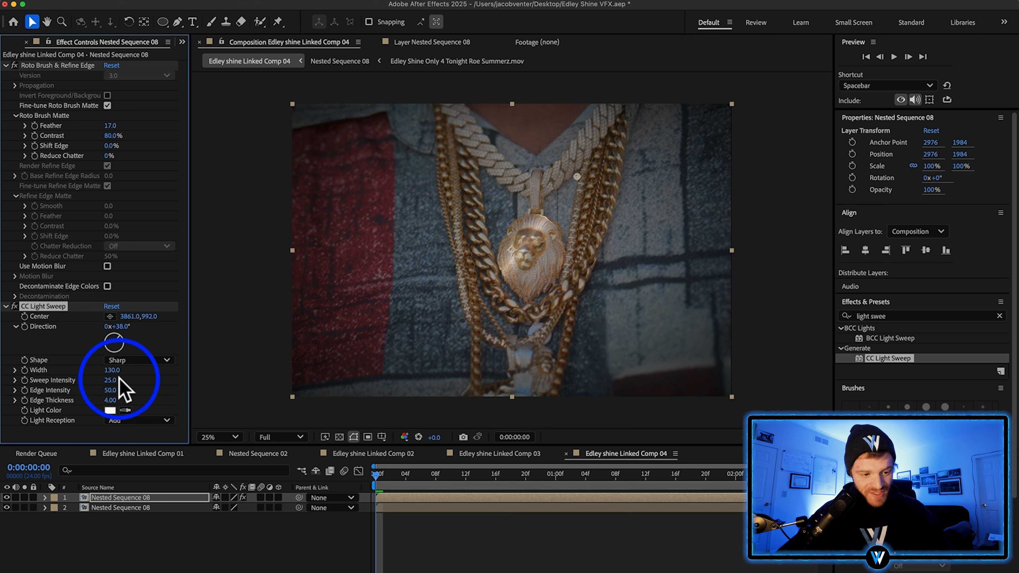
{"action": "left_click_drag", "start_coordinate": [112, 384], "coordinate": [133, 378]}
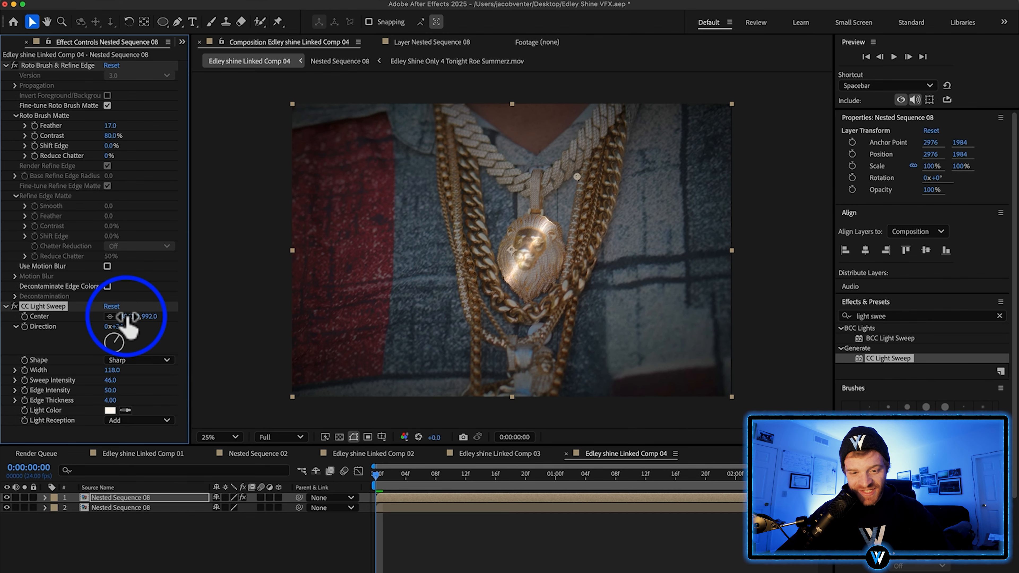
Move the light sweep's Center to 2799, 1032 beside the pendant and keyframe it at the first frame
{"action": "left_click_drag", "start_coordinate": [126, 317], "coordinate": [6, 356]}
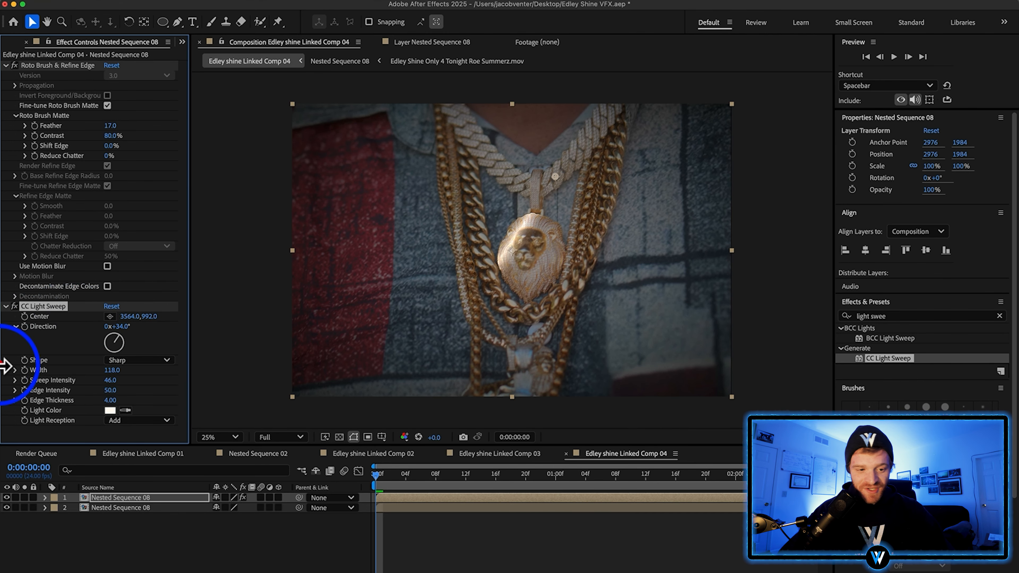
{"action": "left_click_drag", "start_coordinate": [25, 319], "coordinate": [2, 332]}
{"action": "left_click_drag", "start_coordinate": [540, 177], "coordinate": [524, 175]}
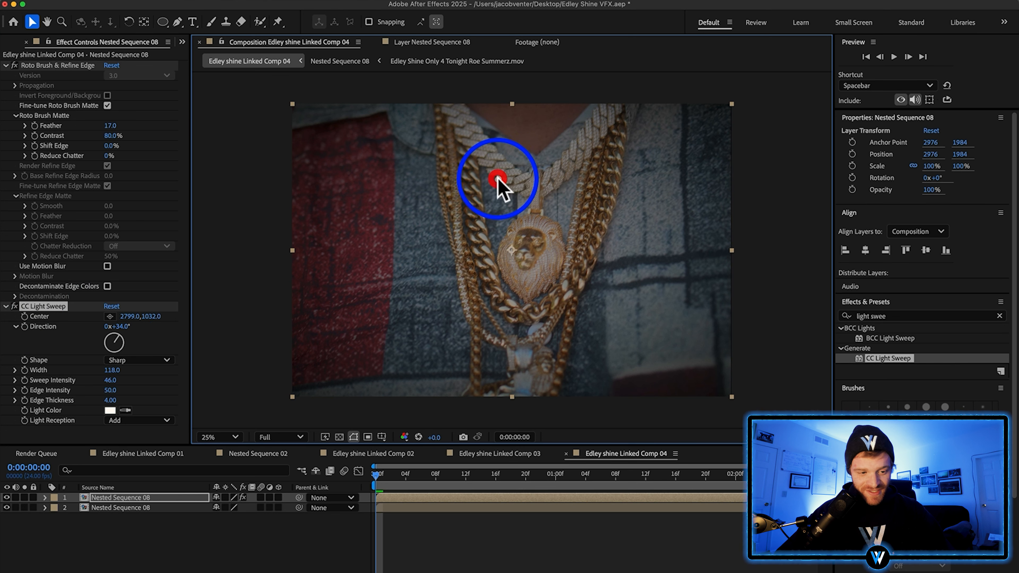
{"action": "left_click", "coordinate": [516, 224]}
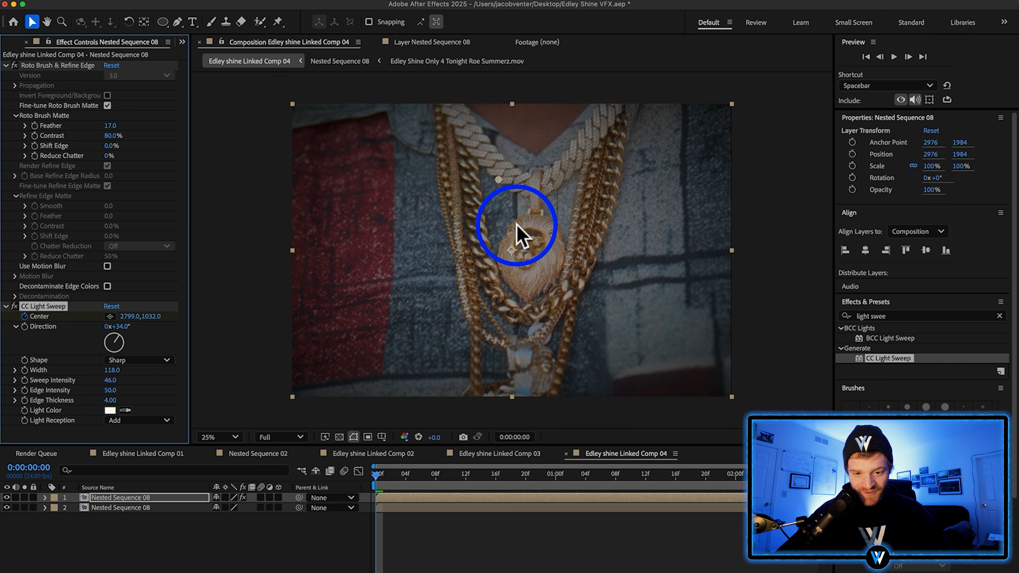
Keyframe the light sweep's Center at 5878, 1224 at 0:00:01:16 and scrub through the sweep across the pendant
{"action": "left_click_drag", "start_coordinate": [594, 477], "coordinate": [671, 478]}
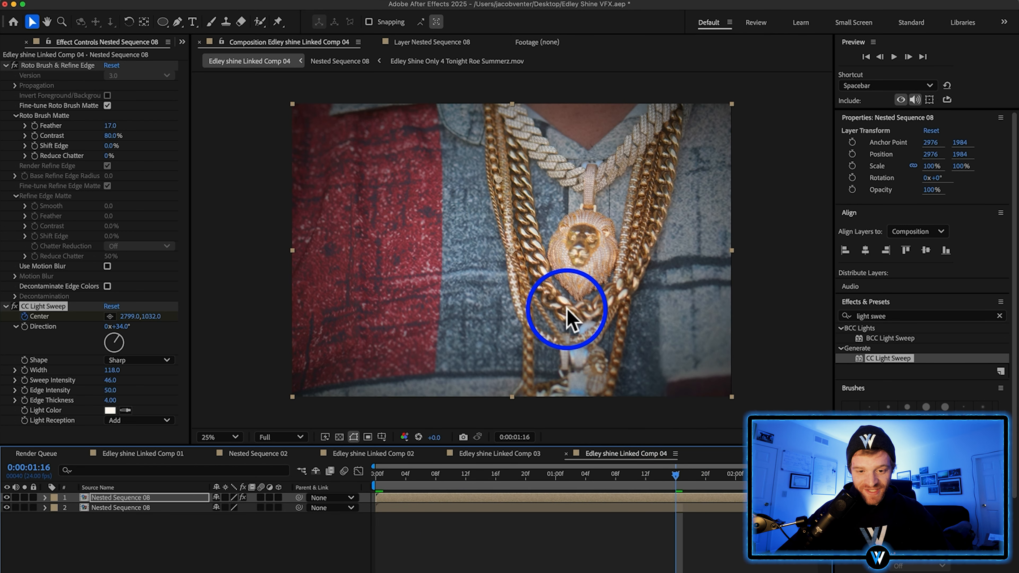
{"action": "left_click_drag", "start_coordinate": [120, 317], "coordinate": [786, 232]}
{"action": "left_click_drag", "start_coordinate": [602, 181], "coordinate": [722, 195]}
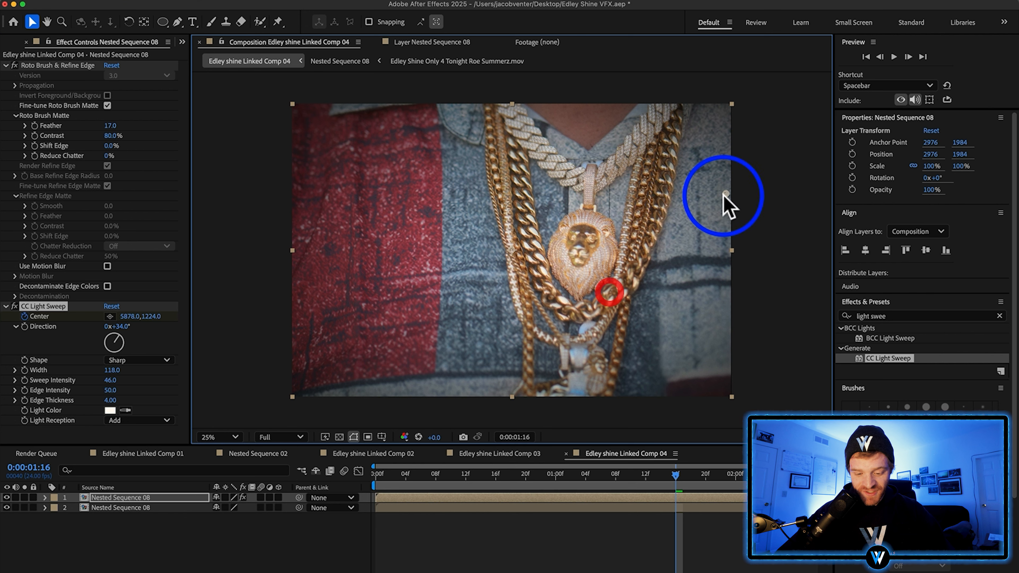
{"action": "key", "text": "u"}
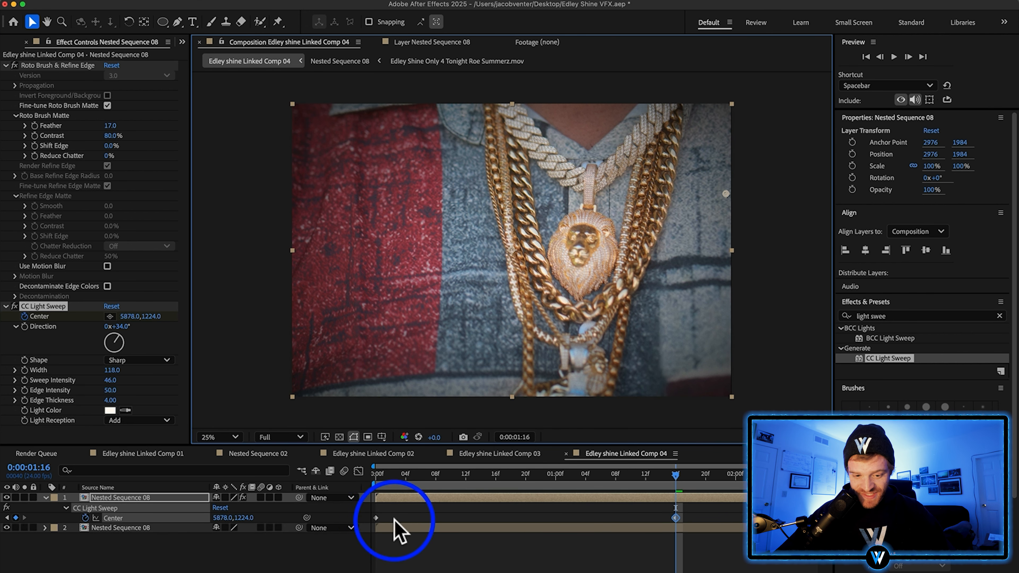
{"action": "left_click_drag", "start_coordinate": [612, 480], "coordinate": [525, 483]}
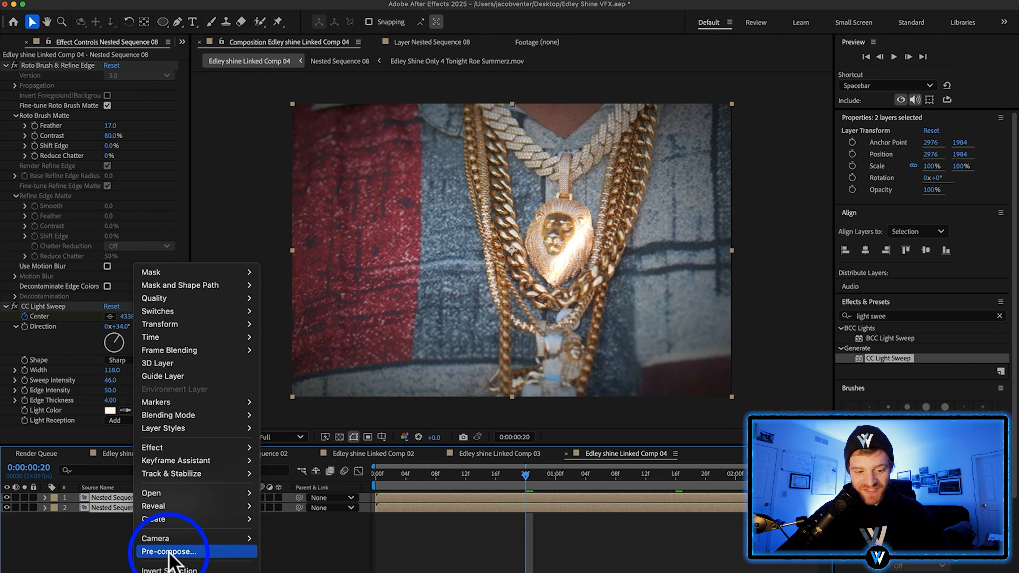
Pre-compose both jewelry layers and apply S_Glint to the pre-comp with Threshold 0.8, Threshold Blur 0 and Size 267
{"action": "left_click", "coordinate": [168, 552]}
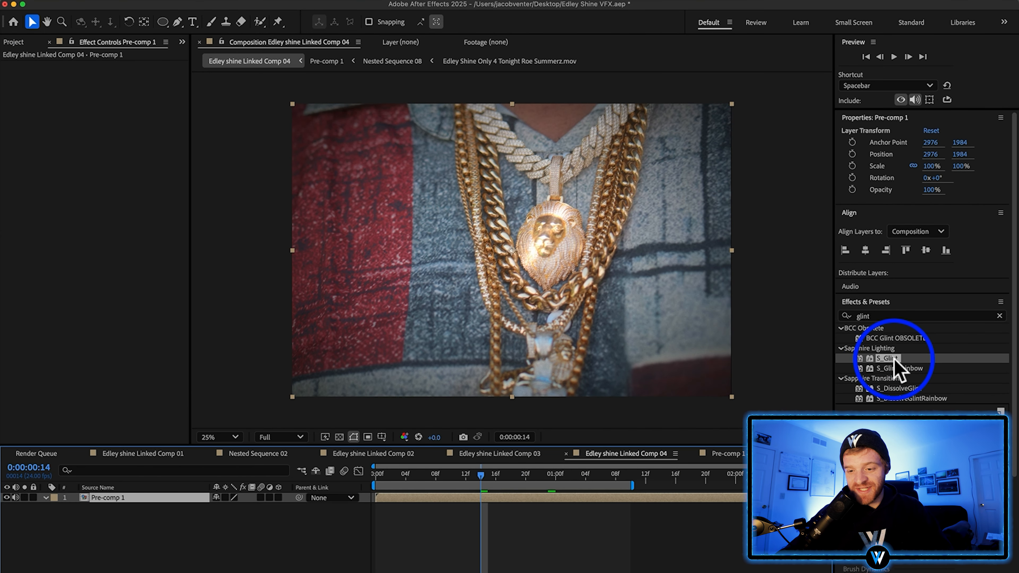
{"action": "left_click_drag", "start_coordinate": [888, 361], "coordinate": [600, 357]}
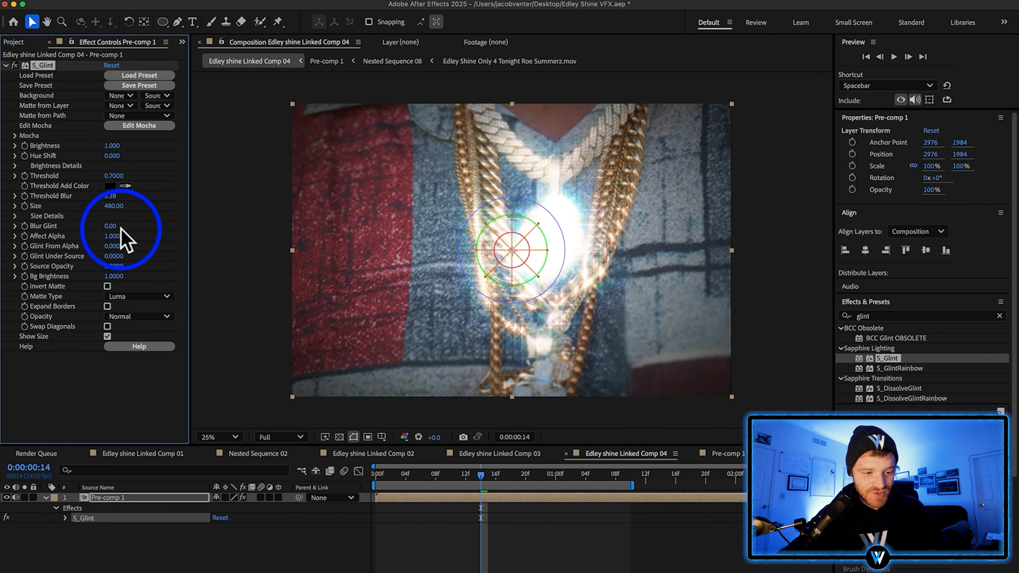
{"action": "left_click_drag", "start_coordinate": [114, 205], "coordinate": [7, 241]}
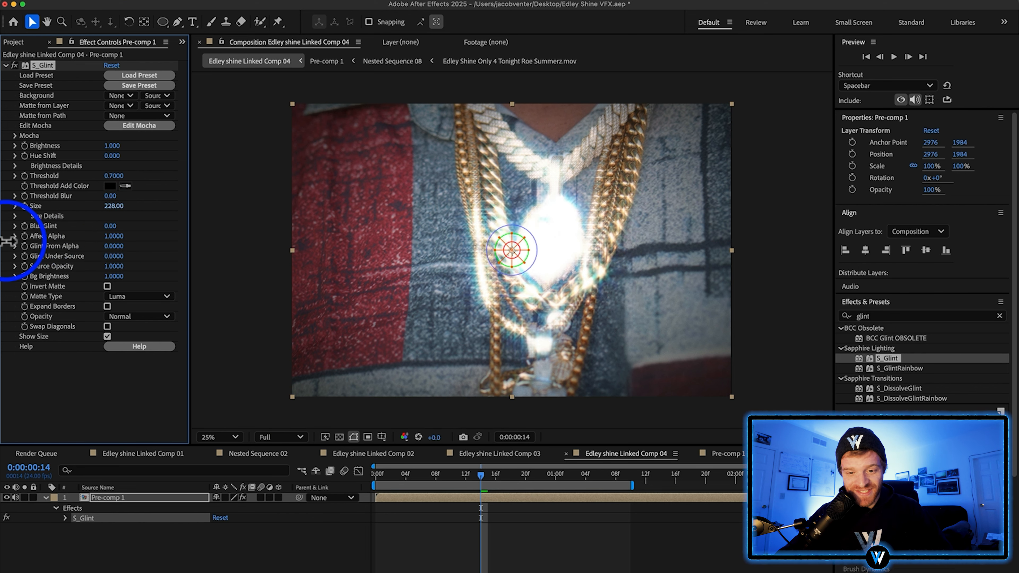
{"action": "left_click_drag", "start_coordinate": [5, 289], "coordinate": [112, 225]}
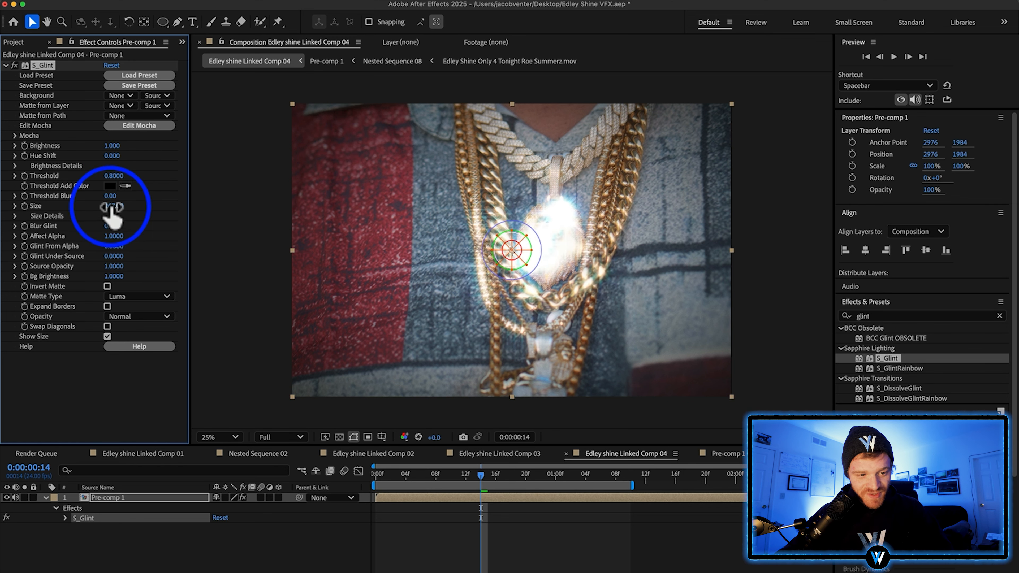
Keyframe S_Glint's Threshold from 0.8 at the first frame, with changes at frames 12 and 22, to 0.99 at 0:00:01:09
{"action": "left_click", "coordinate": [376, 475]}
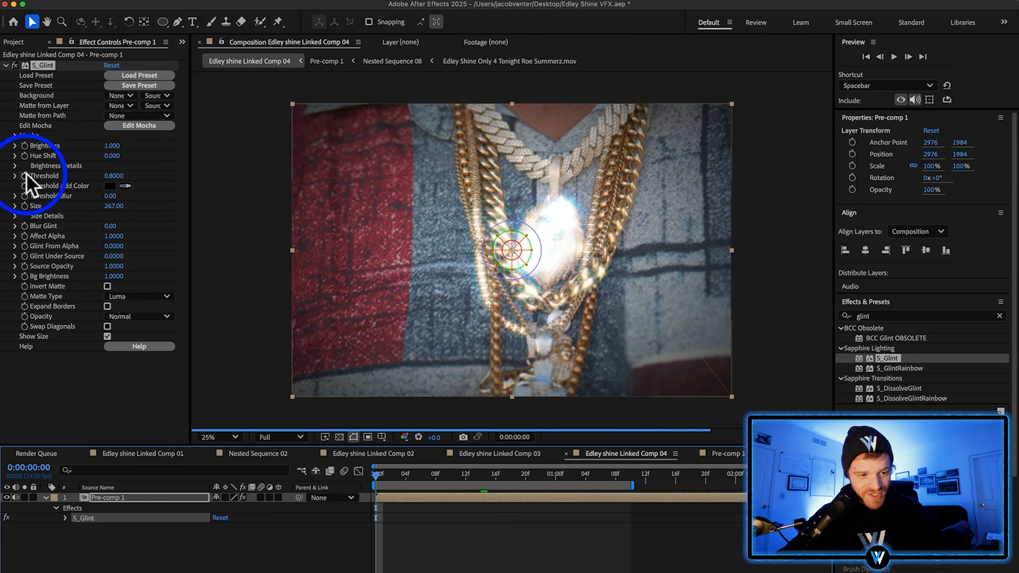
{"action": "left_click", "coordinate": [24, 176]}
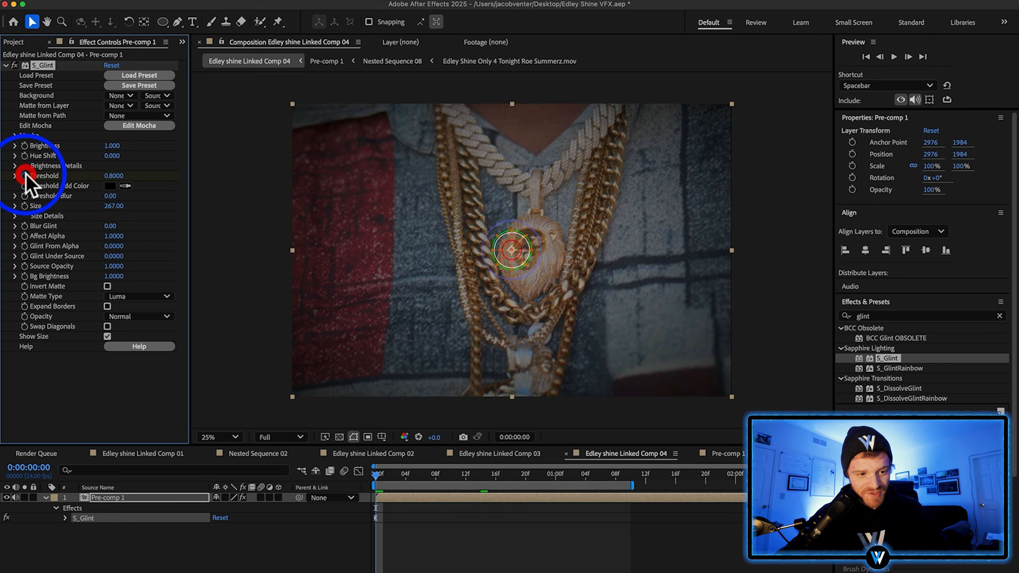
{"action": "left_click", "coordinate": [465, 474]}
{"action": "left_click_drag", "start_coordinate": [119, 175], "coordinate": [107, 176]}
{"action": "key", "text": "space"}
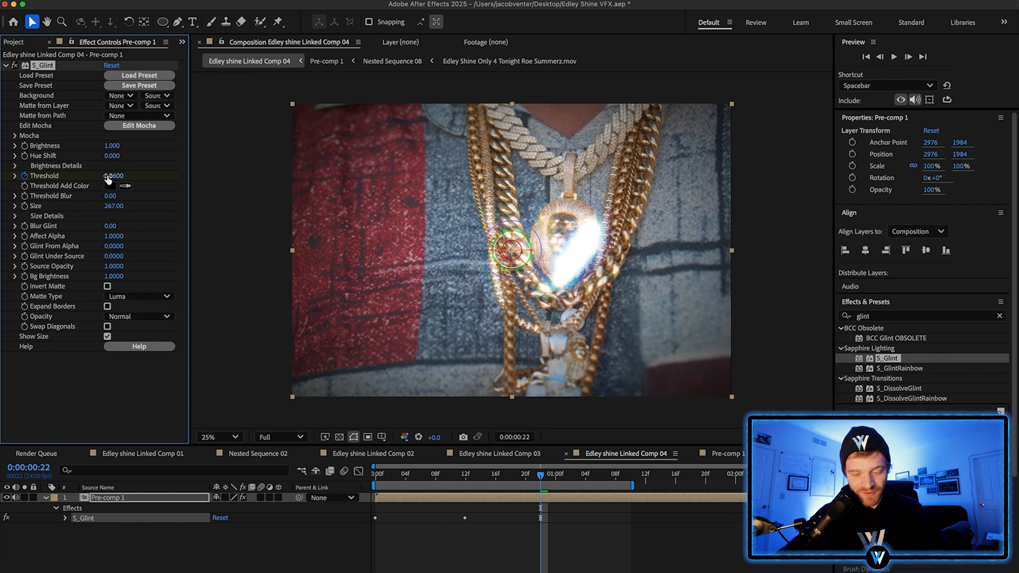
{"action": "left_click", "coordinate": [621, 477]}
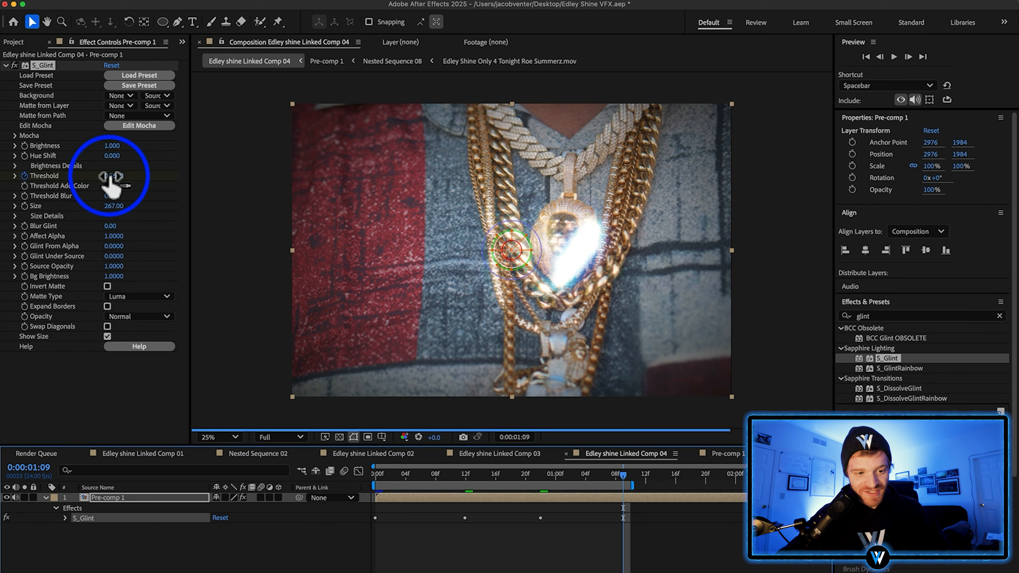
{"action": "left_click_drag", "start_coordinate": [112, 176], "coordinate": [116, 176]}
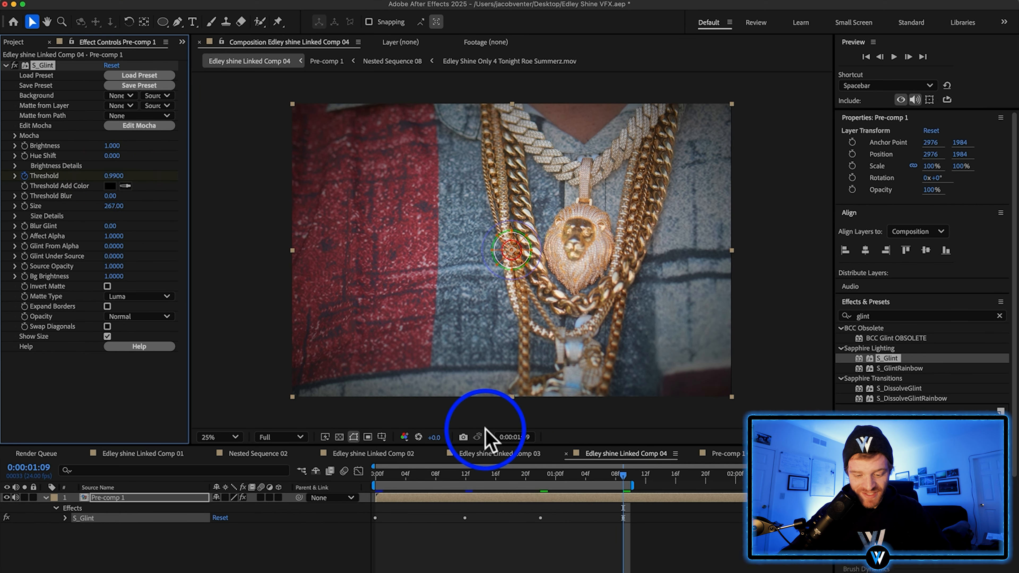
{"action": "key", "text": "u"}
{"action": "left_click", "coordinate": [45, 498]}
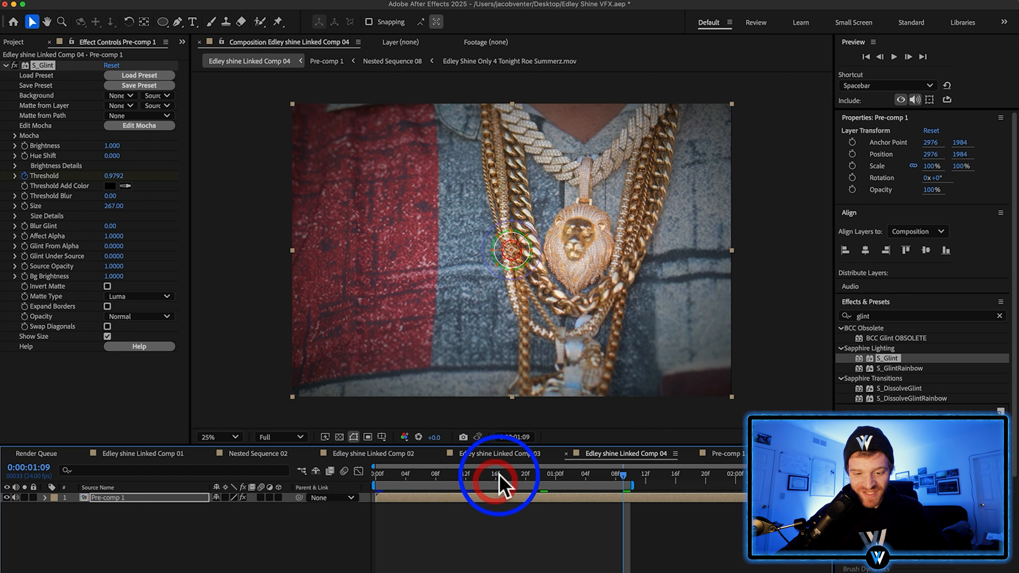
Open Linked Comp 03 at 0:00:01:00 and review the effects on Nested Sequence 06, including its S_Flicker settings
{"action": "left_click", "coordinate": [503, 454]}
{"action": "left_click", "coordinate": [466, 486]}
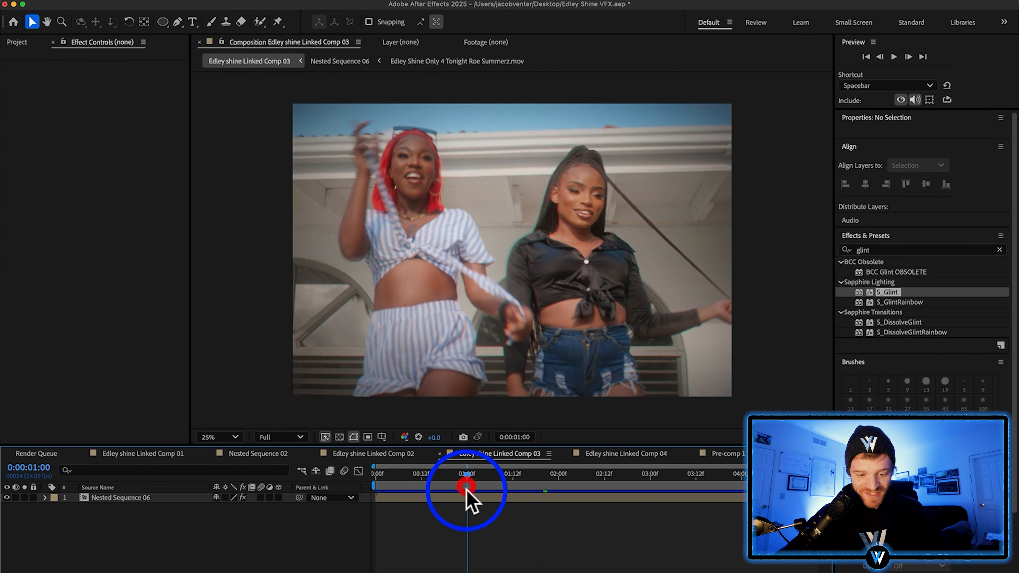
{"action": "left_click", "coordinate": [468, 497]}
{"action": "left_click", "coordinate": [6, 85]}
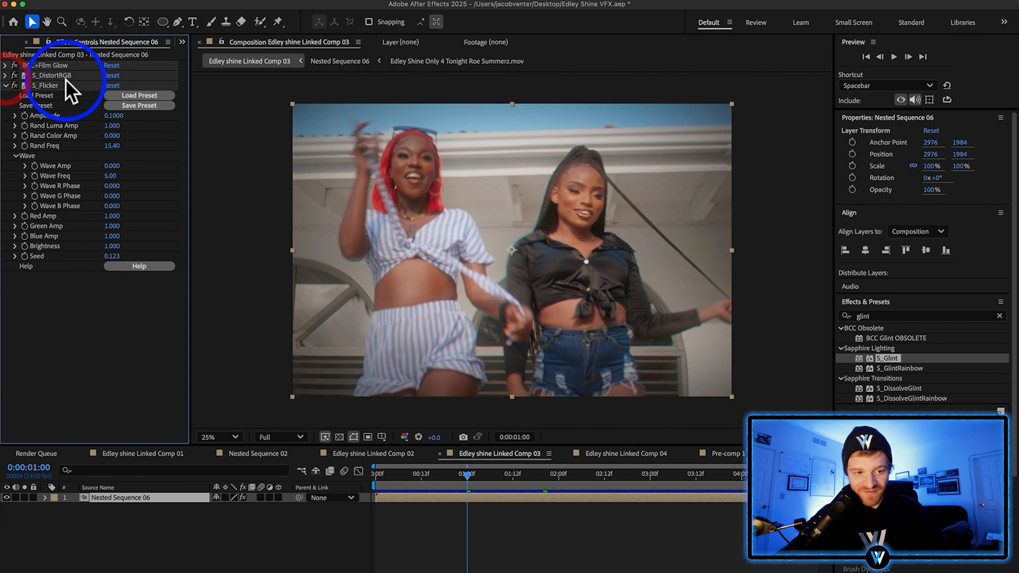
Copy BCC+Film Glow, S_DistortRGB and S_Flicker from Nested Sequence 06 and paste them onto Pre-comp 1 in Linked Comp 04
{"action": "left_click", "coordinate": [6, 85]}
{"action": "left_click", "coordinate": [52, 74], "text": "super"}
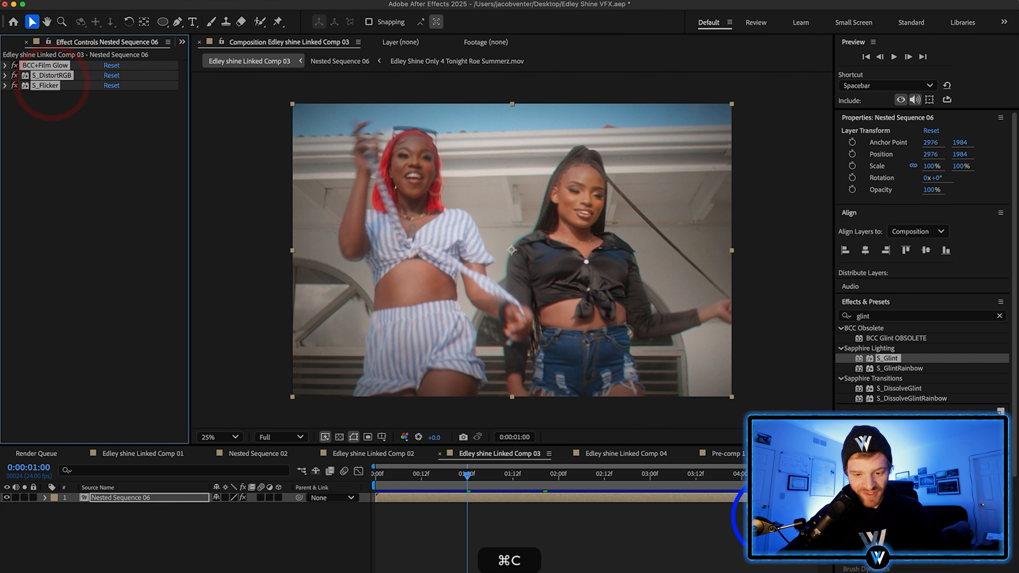
{"action": "left_click", "coordinate": [626, 454]}
{"action": "left_click", "coordinate": [491, 497]}
{"action": "key", "text": "super+v"}
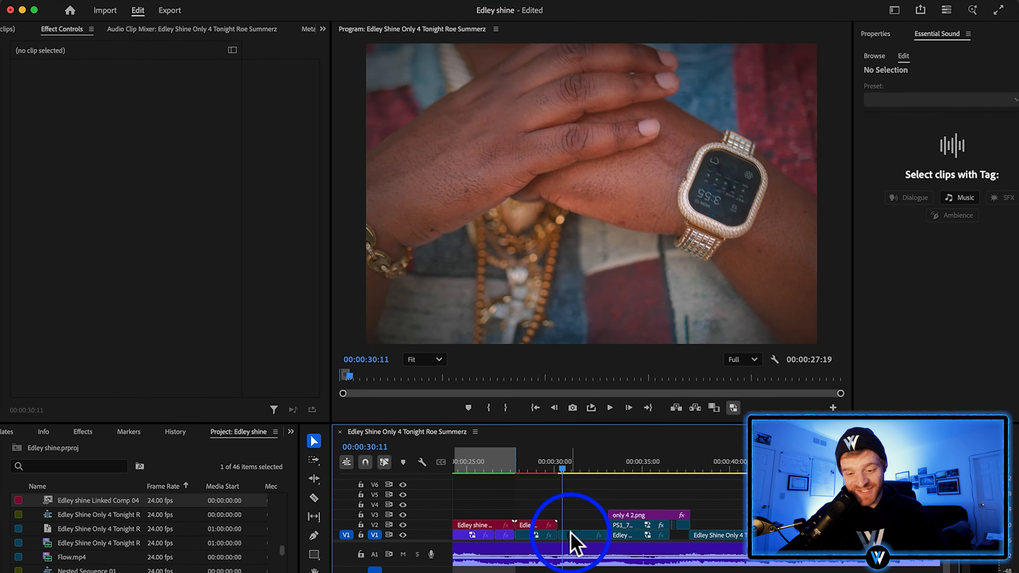
In Premiere Pro, duplicate the watch clip at 00:00:30:11 onto V2 and nest the copy
{"action": "left_click", "coordinate": [566, 535]}
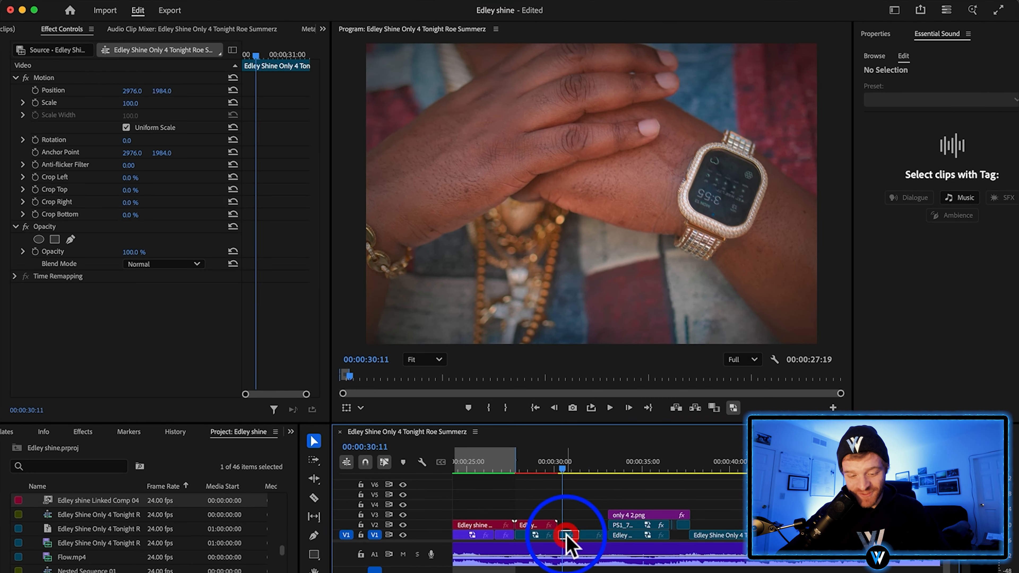
{"action": "left_click_drag", "start_coordinate": [566, 535], "coordinate": [565, 523]}
{"action": "right_click", "coordinate": [566, 524]}
{"action": "left_click", "coordinate": [602, 328]}
{"action": "left_click", "coordinate": [574, 344]}
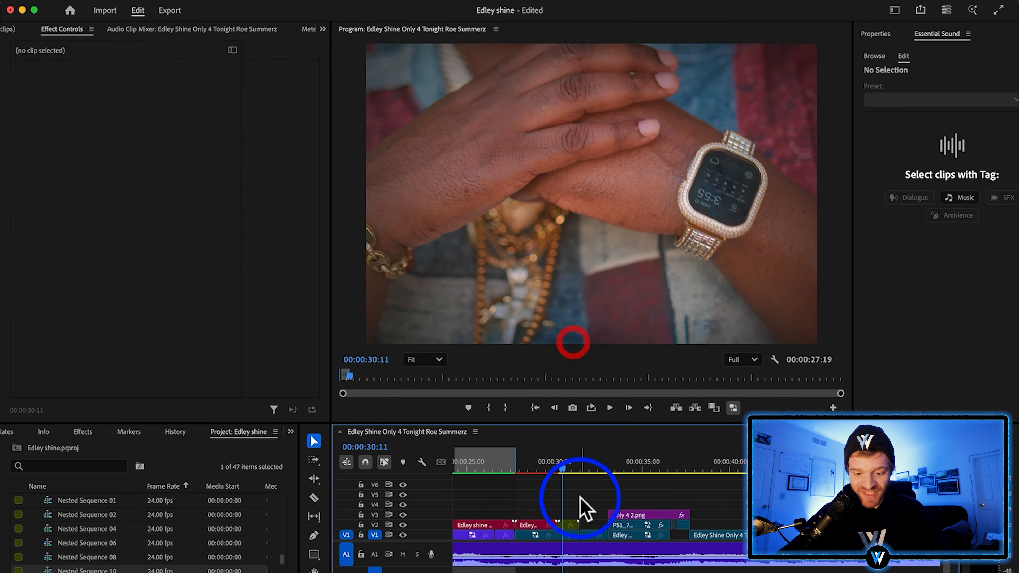
Replace the nested watch clip with an After Effects composition carrying the copied glint, glow, RGB distortion and flicker effects, and preview it
{"action": "left_click", "coordinate": [566, 524]}
{"action": "right_click", "coordinate": [566, 524]}
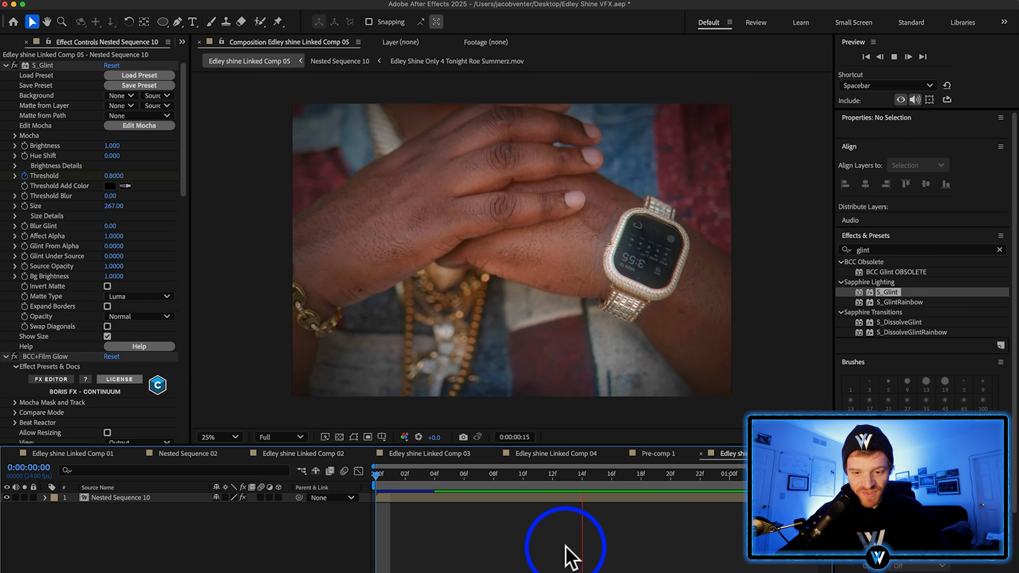
{"action": "key", "text": "space"}
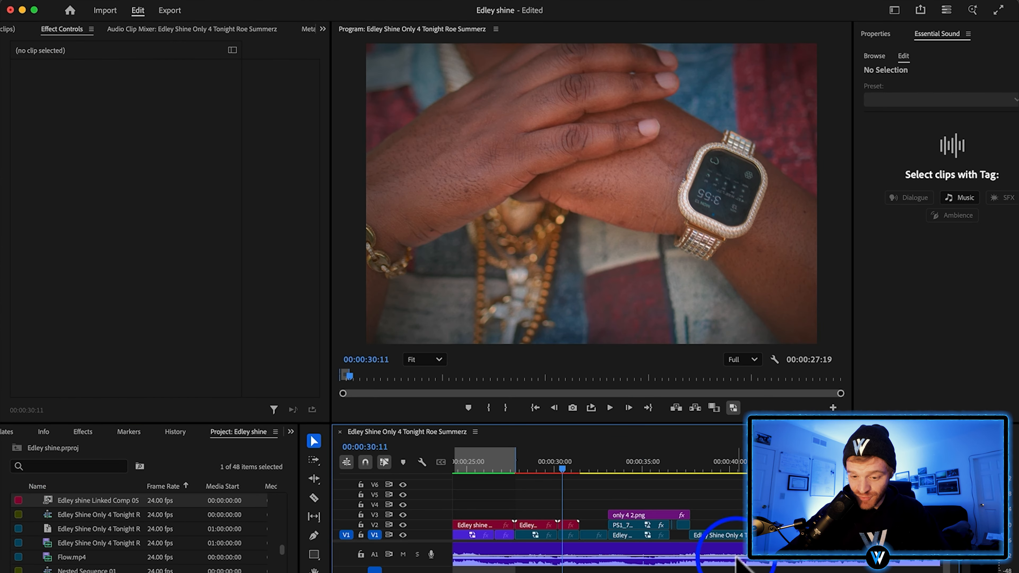
{"action": "left_click", "coordinate": [636, 490]}
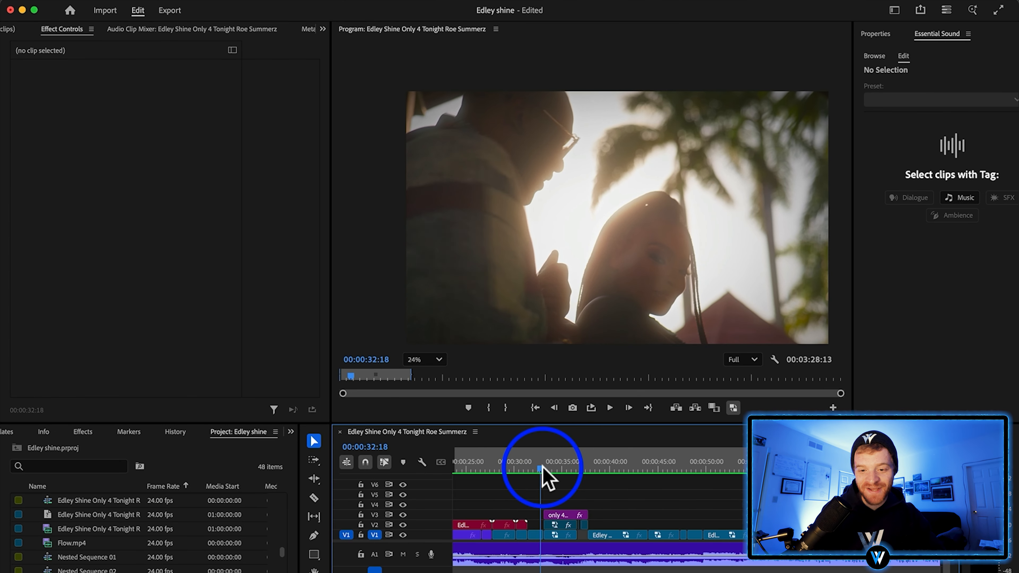
In Premiere Pro, replace the title graphic only 4 2.png at 00:00:34:04 with an After Effects composition
{"action": "mouse_move", "coordinate": [541, 468]}
{"action": "left_mouse_down"}
{"action": "mouse_move", "coordinate": [571, 476]}
{"action": "mouse_move", "coordinate": [547, 477]}
{"action": "mouse_move", "coordinate": [555, 477]}
{"action": "left_mouse_up"}
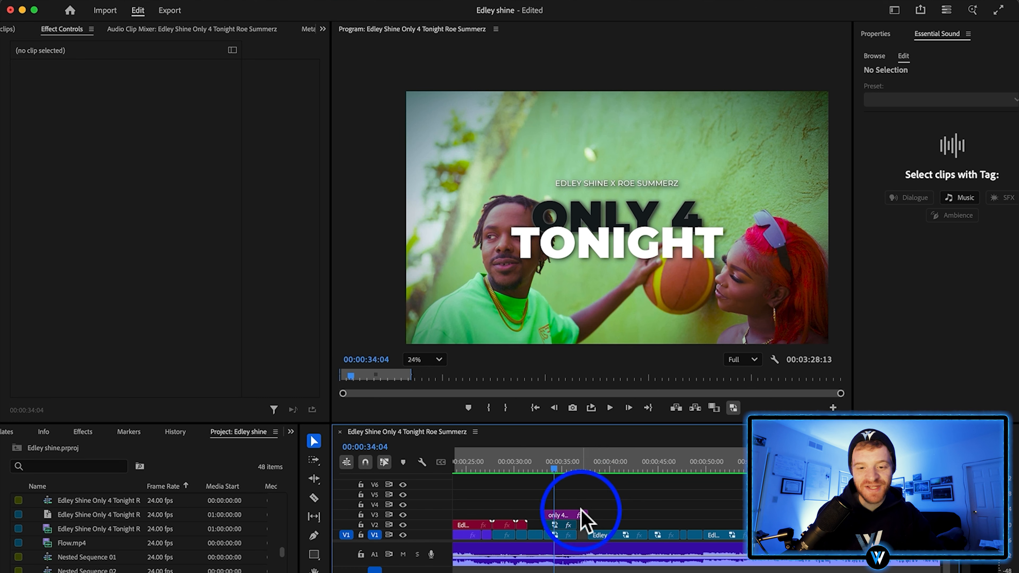
{"action": "left_click", "coordinate": [565, 516]}
{"action": "right_click", "coordinate": [564, 517]}
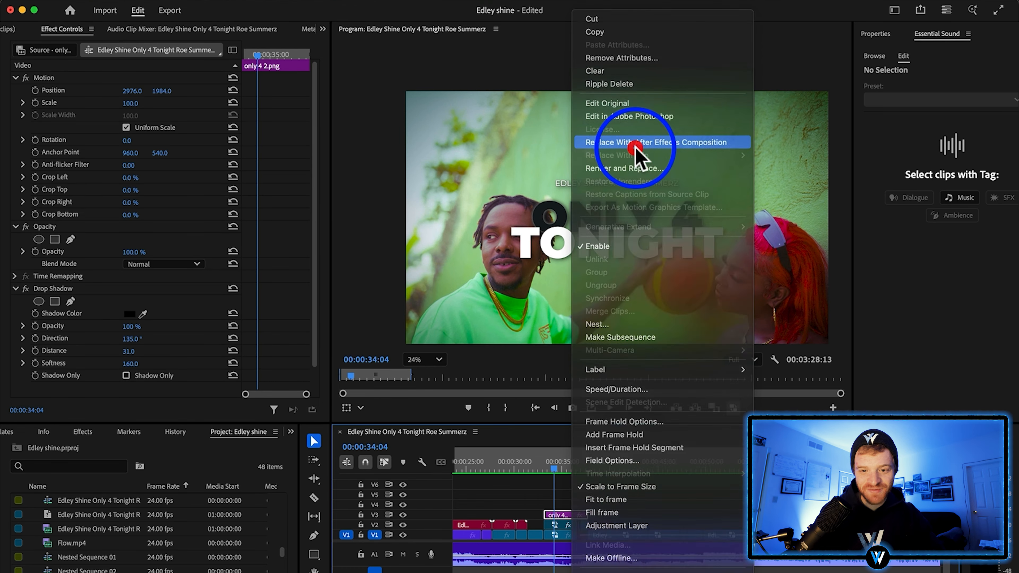
{"action": "left_click", "coordinate": [635, 151]}
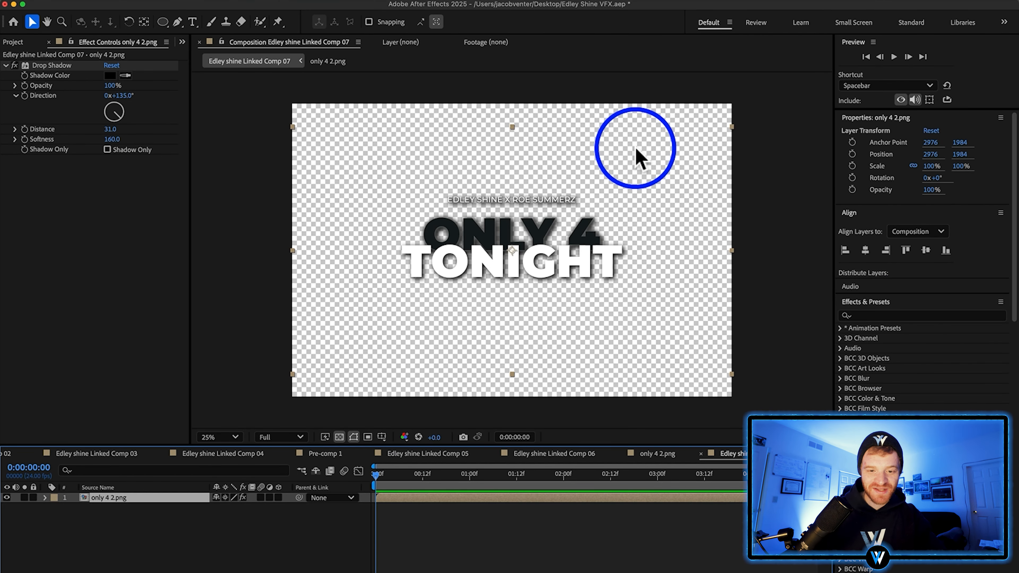
Apply Deep Glow to the title with Radius 300 and Exposure 0.10, and hide the transparency grid
{"action": "type", "text": "deep"}
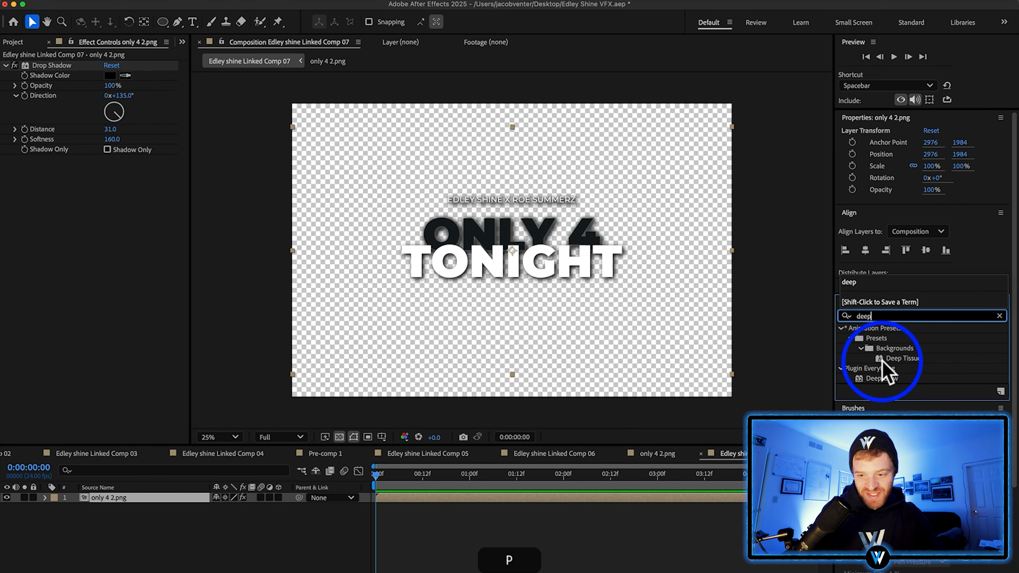
{"action": "left_click_drag", "start_coordinate": [882, 378], "coordinate": [602, 273]}
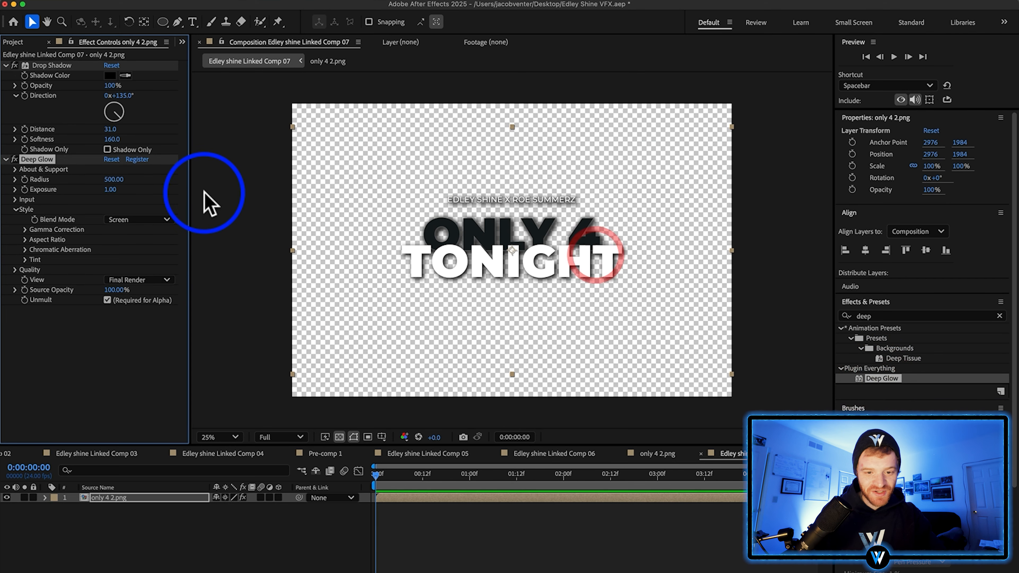
{"action": "left_click_drag", "start_coordinate": [110, 190], "coordinate": [10, 189]}
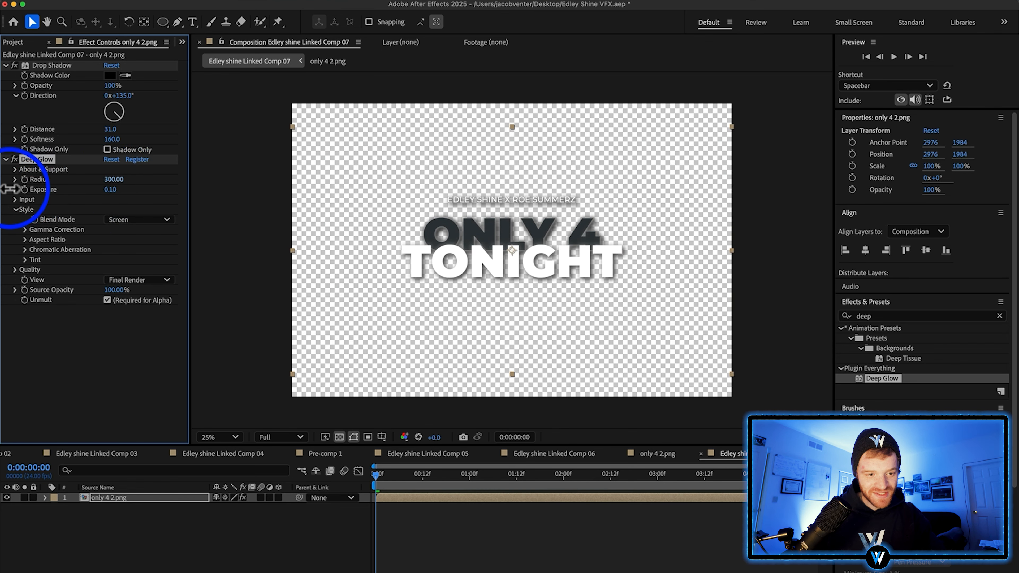
{"action": "left_click", "coordinate": [339, 437]}
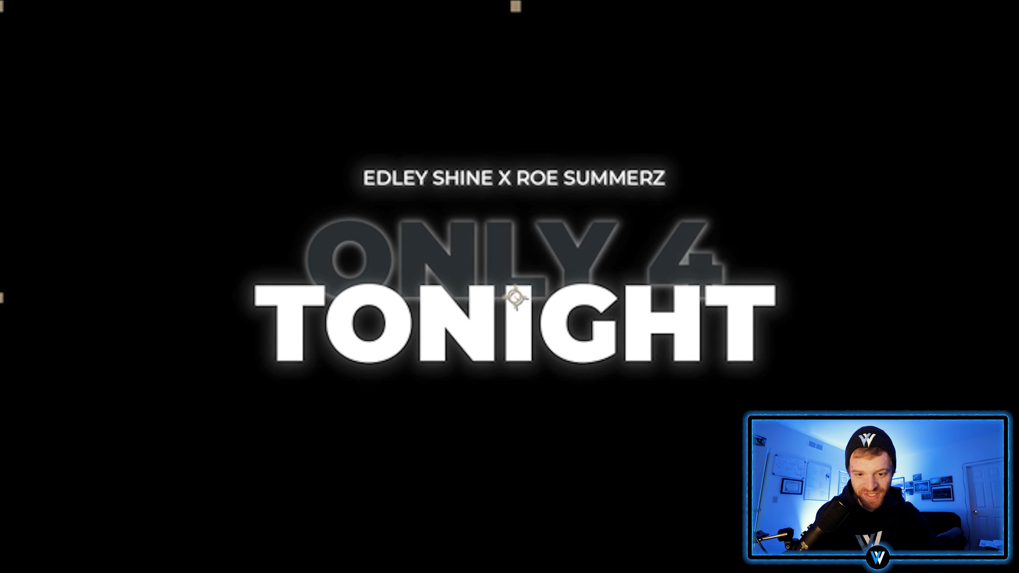
Apply S_Flicker to the title with Amplitude 0.1 and Rand Freq 16, and preview the flicker
{"action": "type", "text": "flicker"}
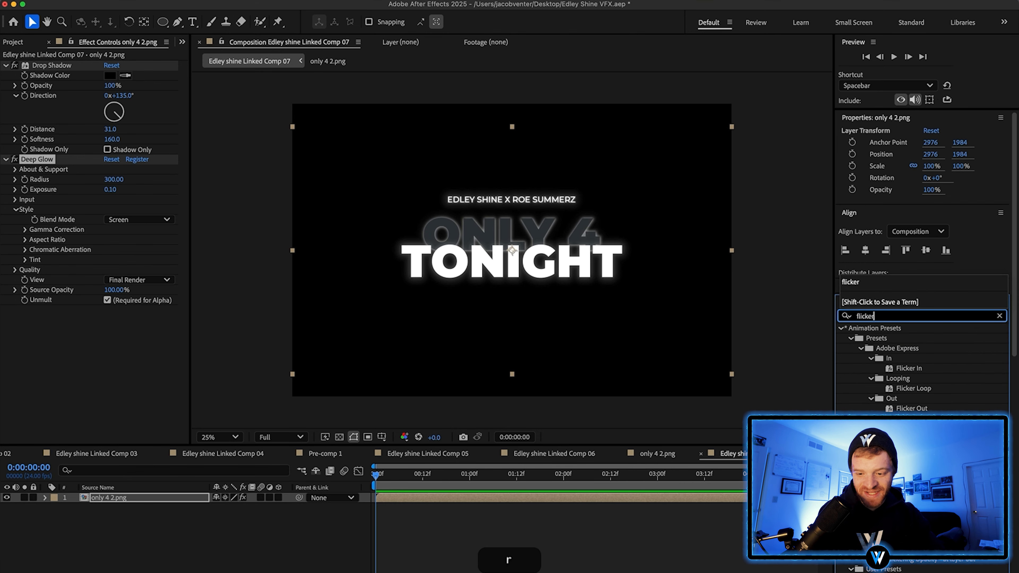
{"action": "scroll", "coordinate": [888, 419], "scroll_direction": "down", "scroll_amount": 10}
{"action": "left_click_drag", "start_coordinate": [892, 412], "coordinate": [500, 254]}
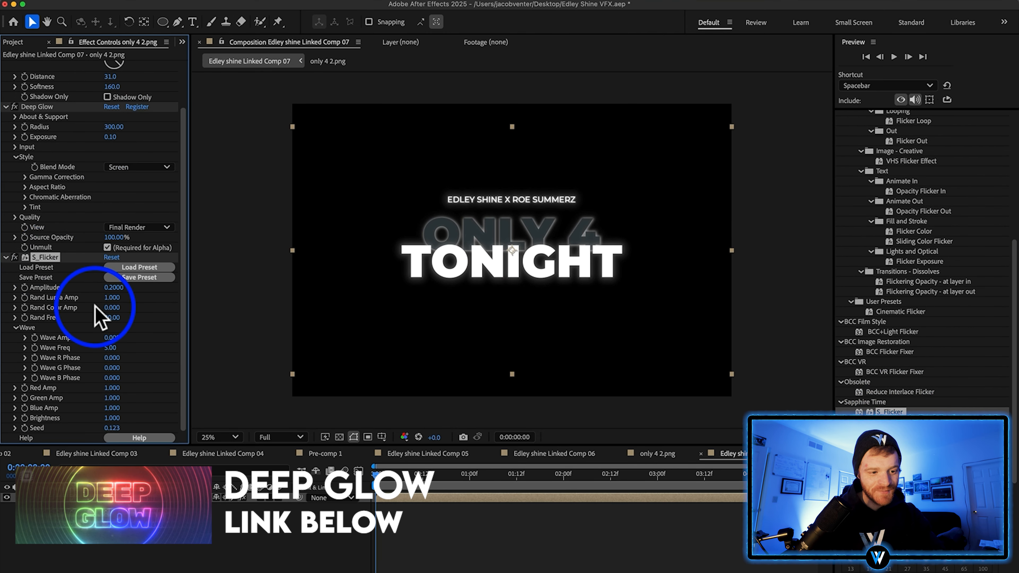
{"action": "left_click_drag", "start_coordinate": [117, 293], "coordinate": [42, 332]}
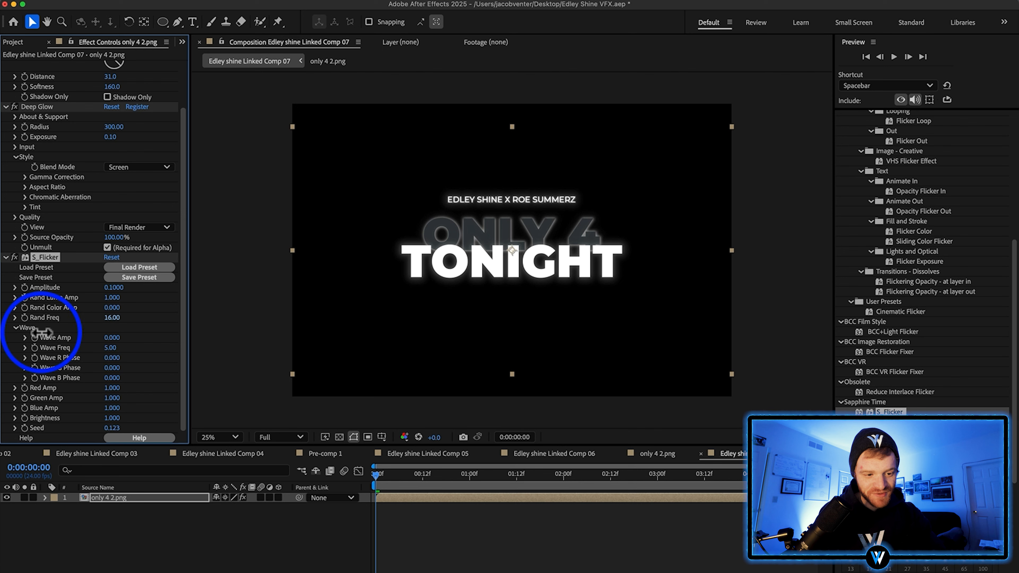
{"action": "left_click", "coordinate": [546, 550]}
{"action": "key", "text": "space"}
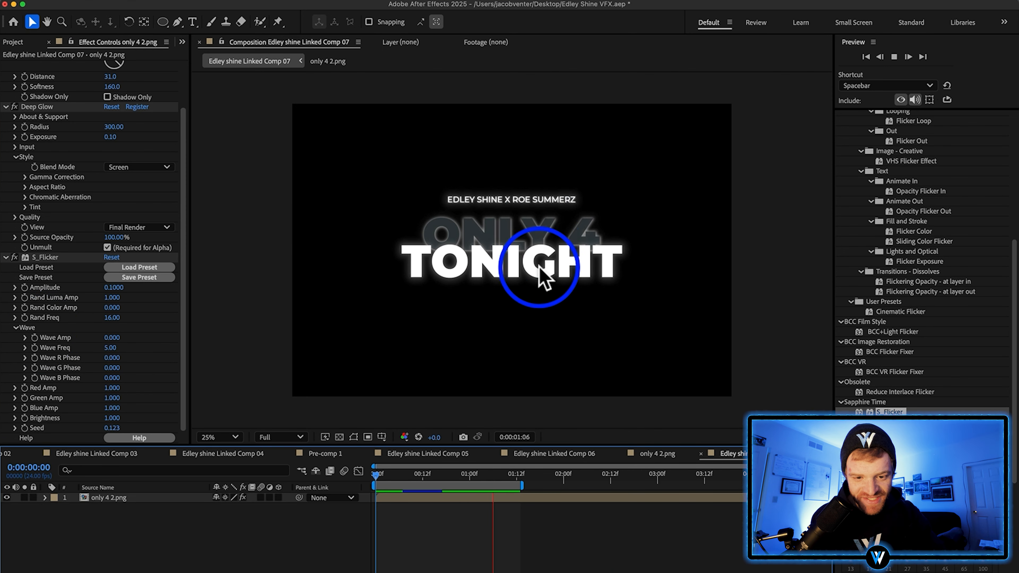
{"action": "left_click", "coordinate": [491, 509]}
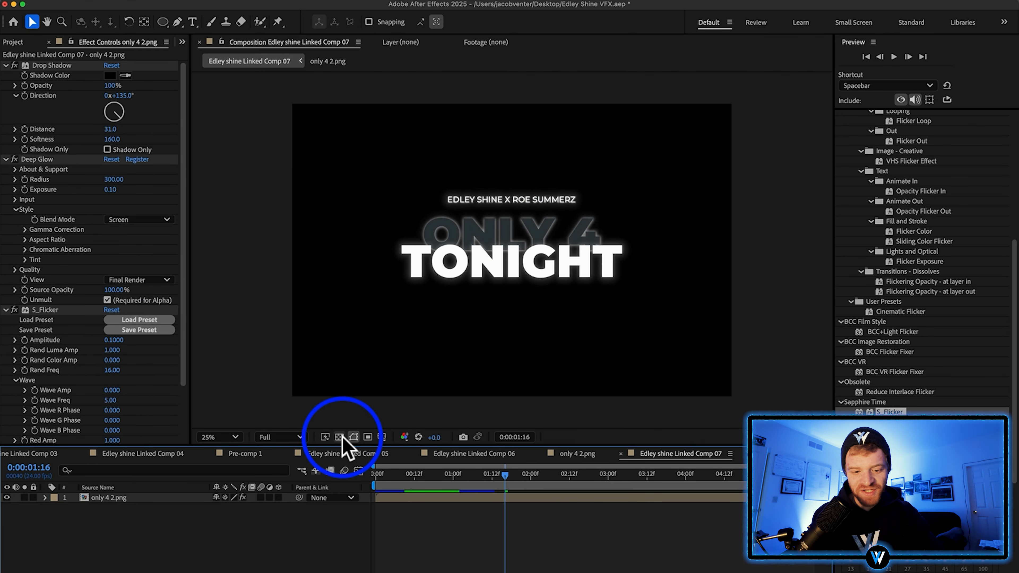
Show the transparency grid, add Linked Comp 07 to the render queue and render it as Lossless with Alpha
{"action": "left_click", "coordinate": [339, 437]}
{"action": "left_click", "coordinate": [162, 2]}
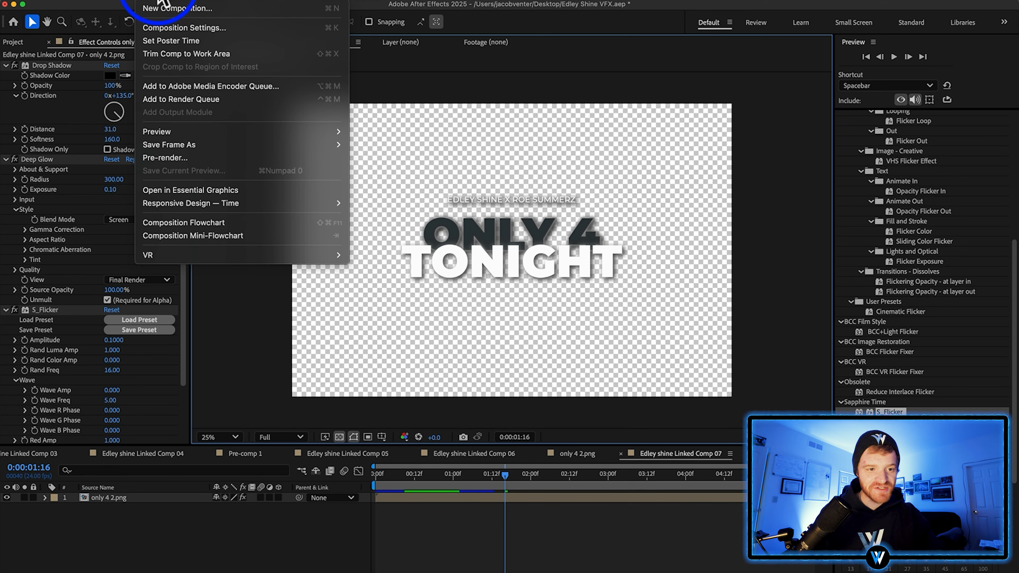
{"action": "left_click", "coordinate": [210, 98]}
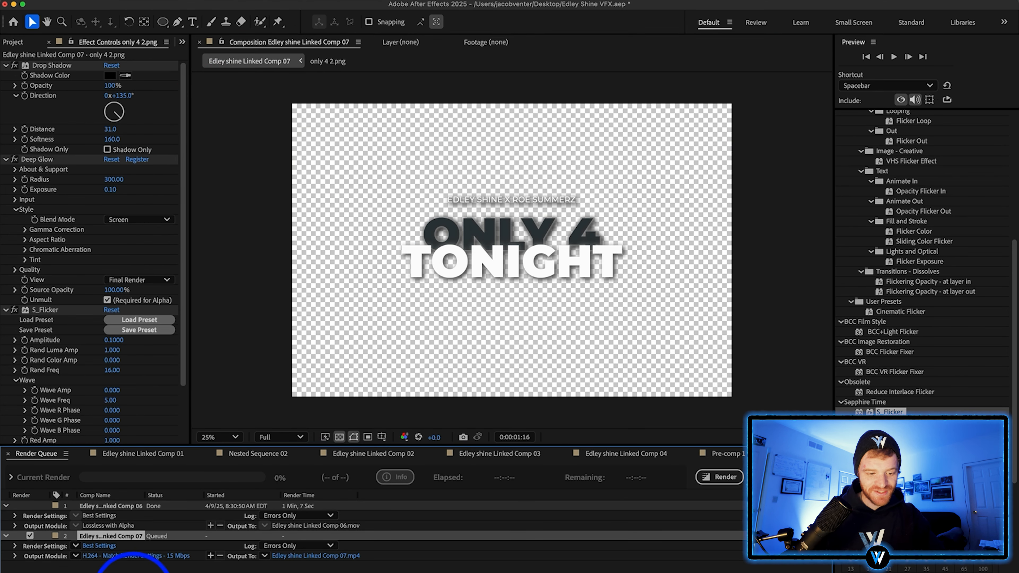
{"action": "left_click", "coordinate": [76, 556]}
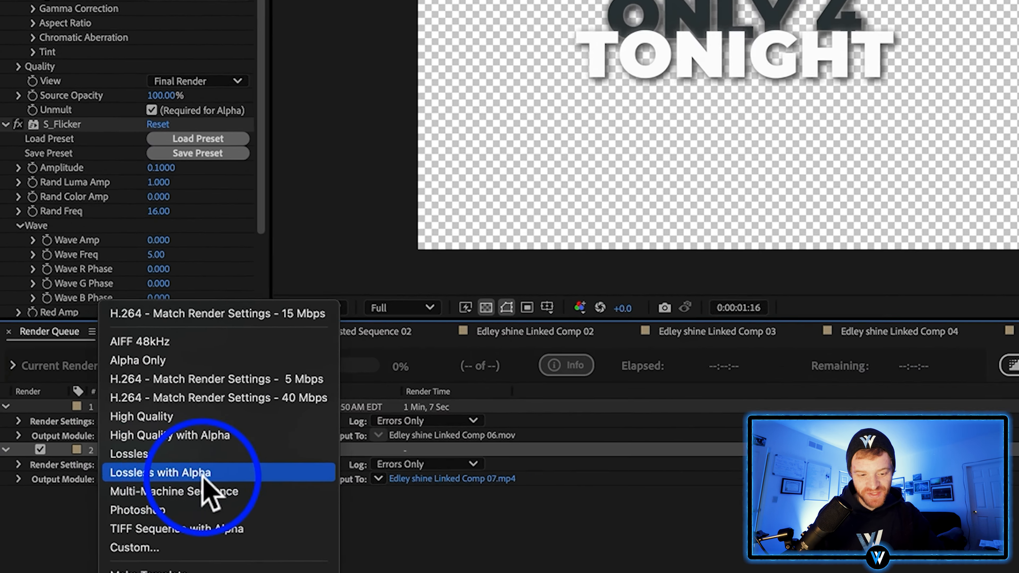
{"action": "left_click", "coordinate": [105, 553]}
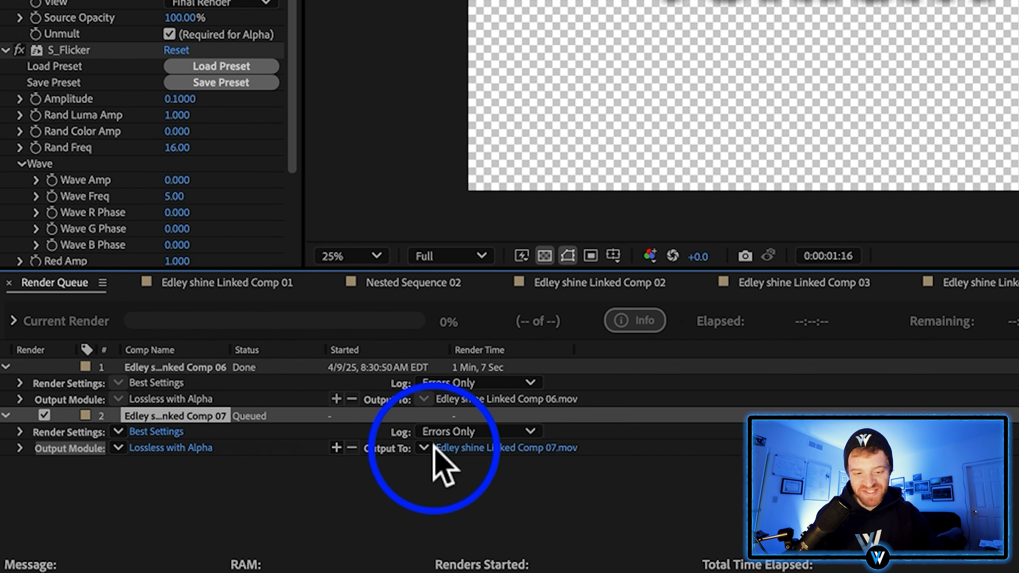
{"action": "left_click", "coordinate": [1017, 321]}
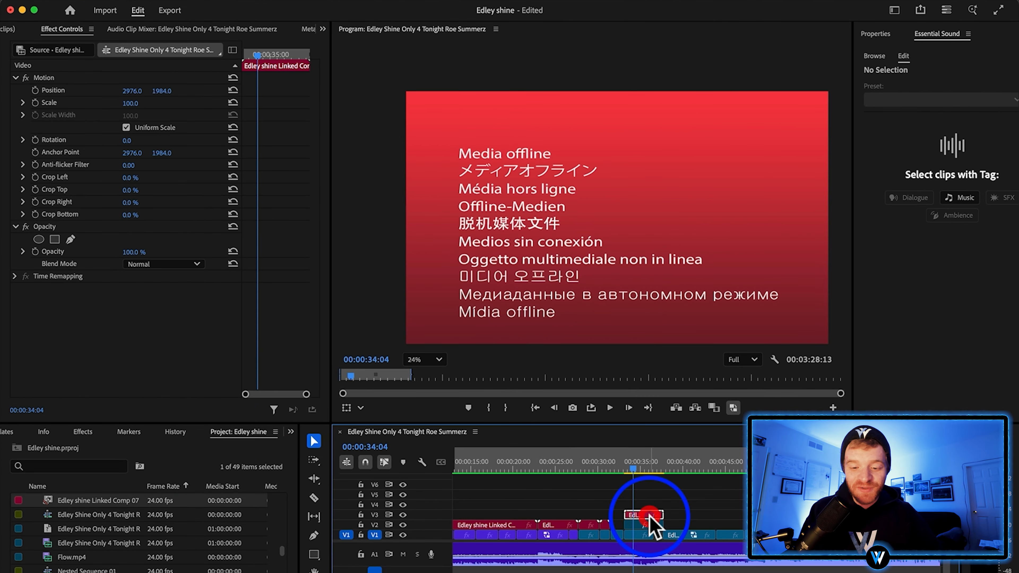
In Premiere Pro, put the rendered Edley shine Linked Comp 07.mov from the Desktop on V3 over the title section and review it
{"action": "key", "text": "super+Tab"}
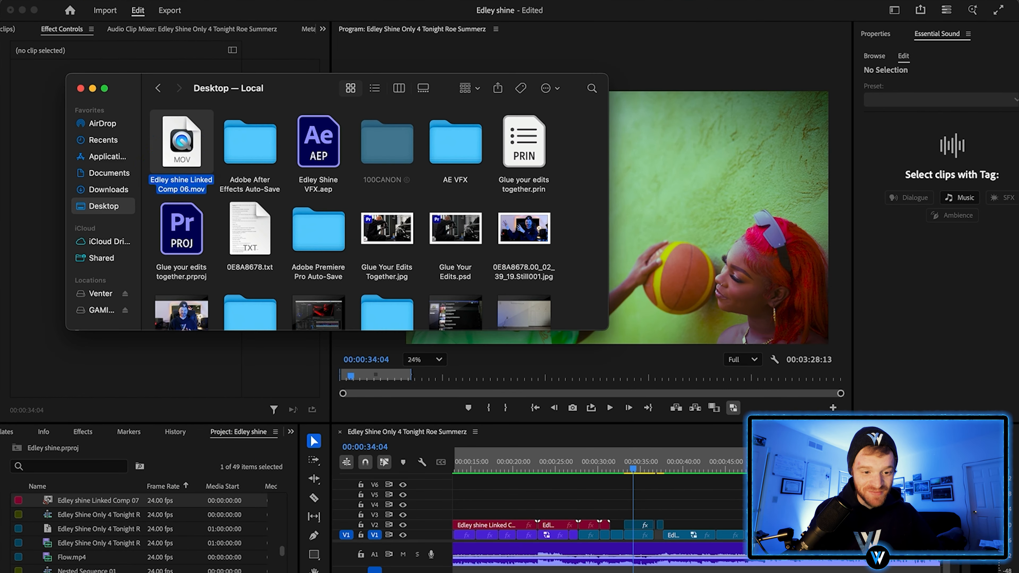
{"action": "right_click", "coordinate": [216, 235]}
{"action": "left_click", "coordinate": [365, 315]}
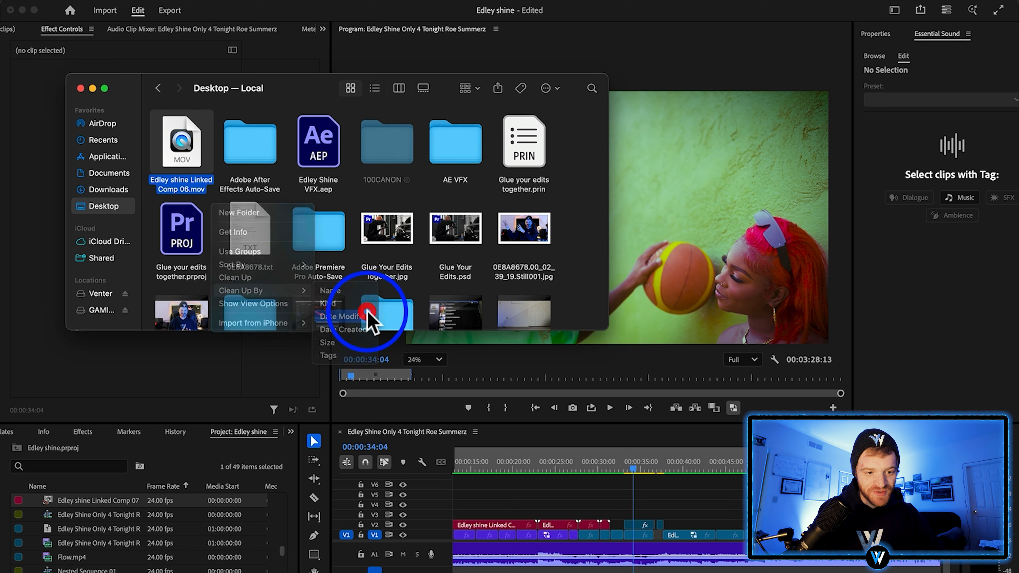
{"action": "left_click_drag", "start_coordinate": [177, 141], "coordinate": [626, 515]}
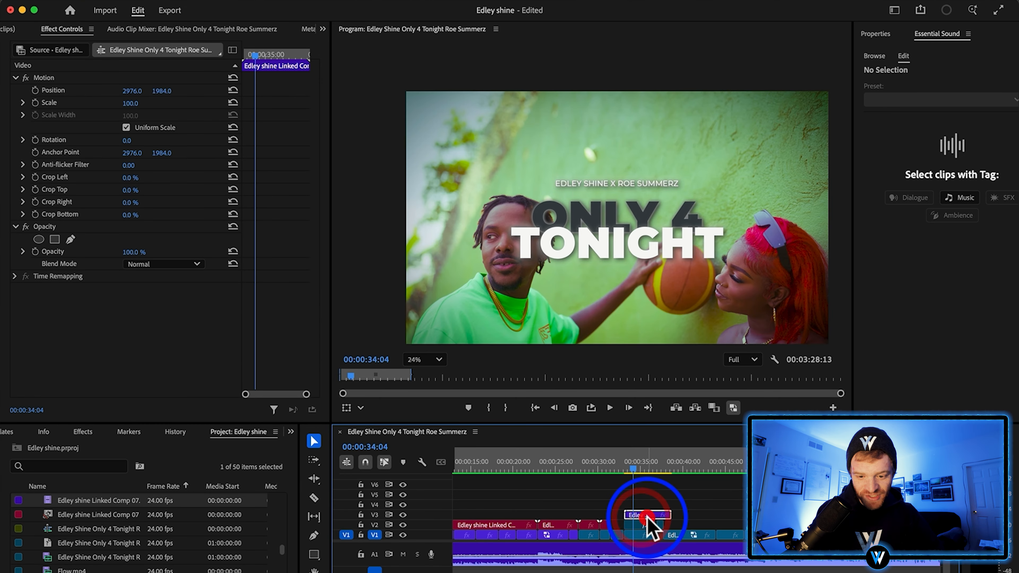
{"action": "scroll", "coordinate": [647, 517], "scroll_direction": "up", "scroll_amount": 2}
{"action": "left_click_drag", "start_coordinate": [619, 464], "coordinate": [643, 467]}
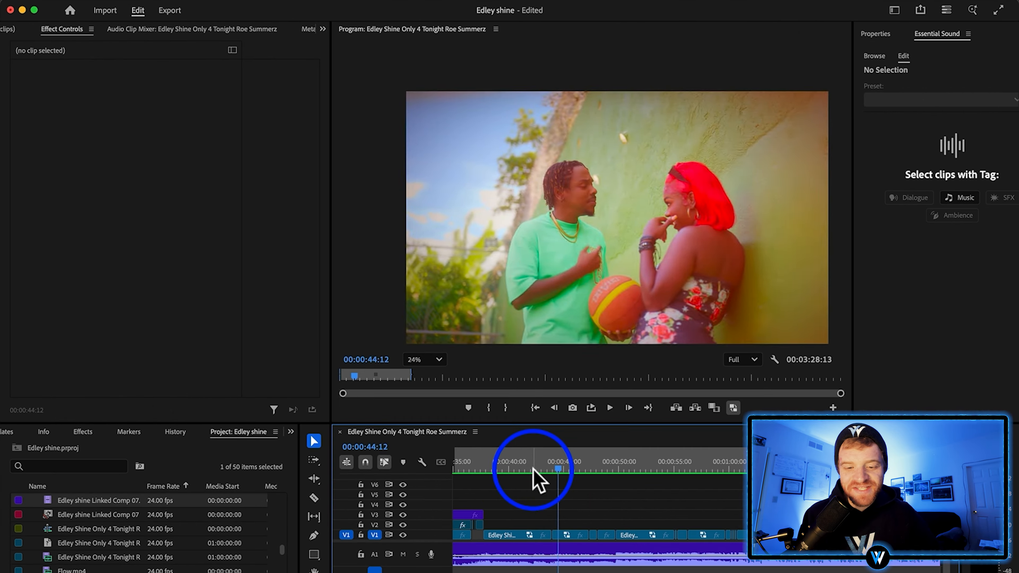
Duplicate the V1 clips after the title section up to 00:01:00:01 onto V2 and replace their nest with an After Effects composition
{"action": "left_click_drag", "start_coordinate": [536, 478], "coordinate": [606, 499]}
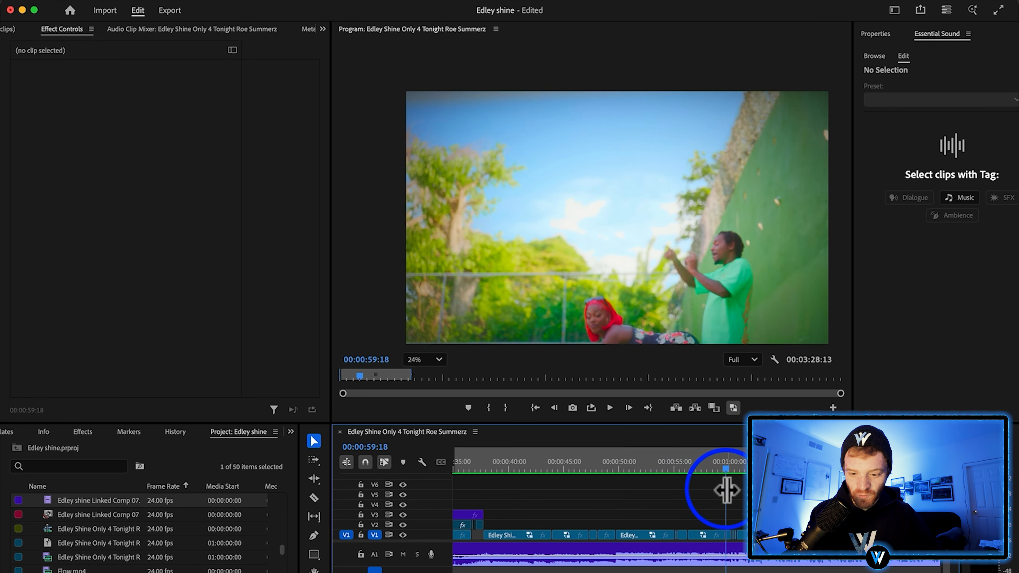
{"action": "key", "text": "="}
{"action": "key", "text": "="}
{"action": "left_click", "coordinate": [733, 460]}
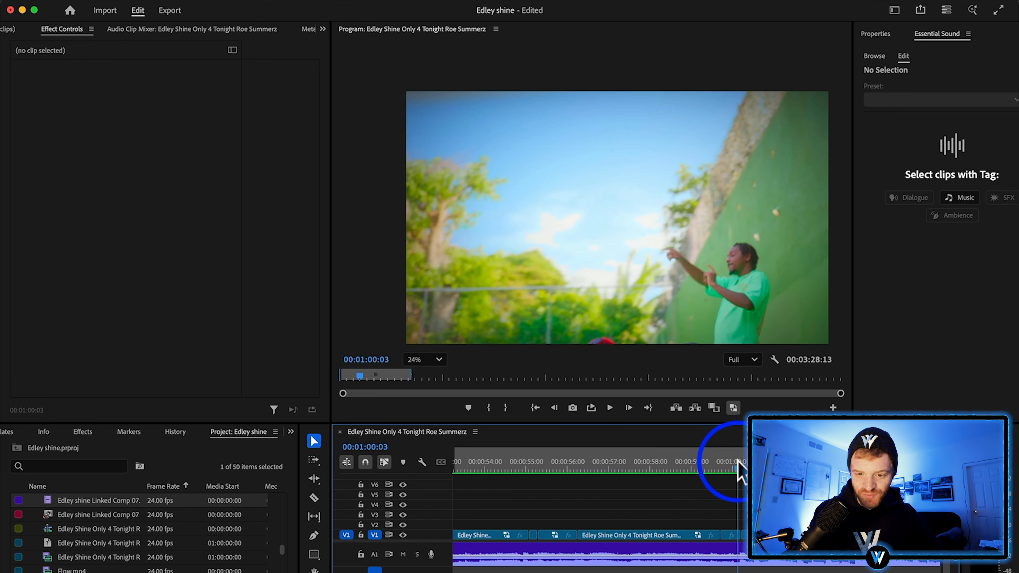
{"action": "key", "text": "-"}
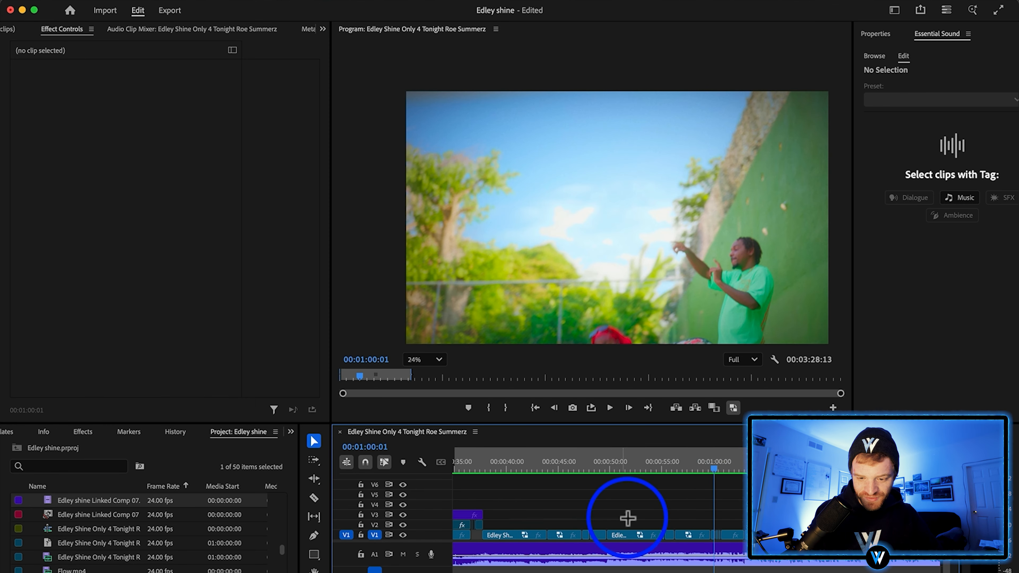
{"action": "left_click_drag", "start_coordinate": [510, 519], "coordinate": [698, 532]}
{"action": "left_click_drag", "start_coordinate": [504, 535], "coordinate": [718, 520]}
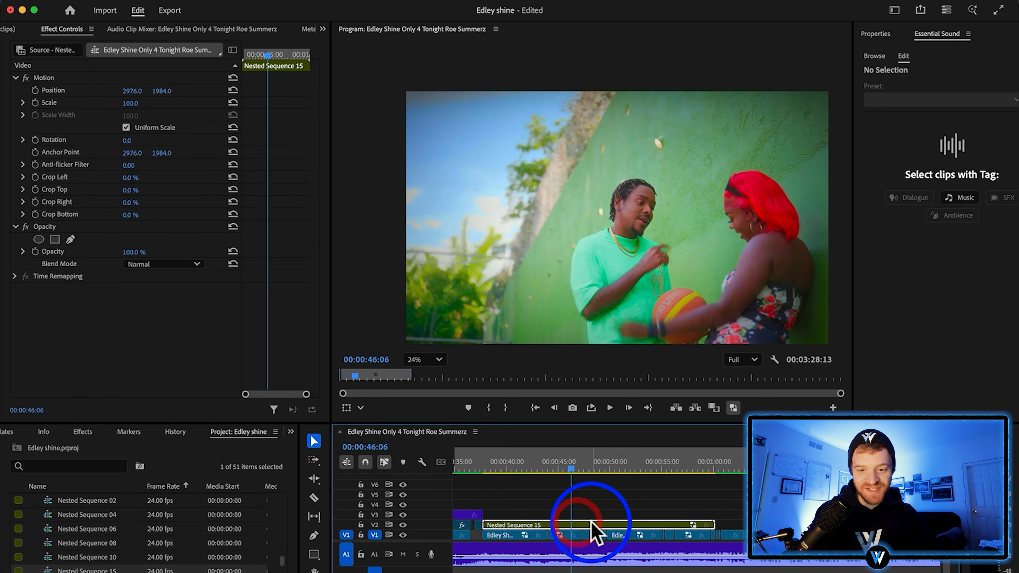
{"action": "right_click", "coordinate": [591, 535]}
{"action": "left_click", "coordinate": [714, 142]}
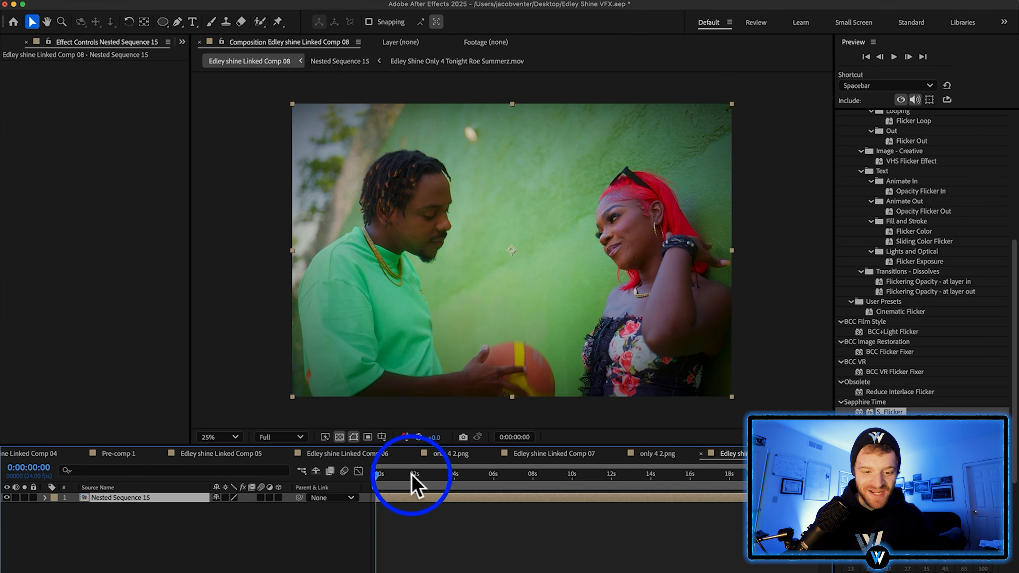
Apply S_GlowAura to Nested Sequence 15 in Linked Comp 08 and open the effect's preset browser
{"action": "left_click", "coordinate": [493, 477]}
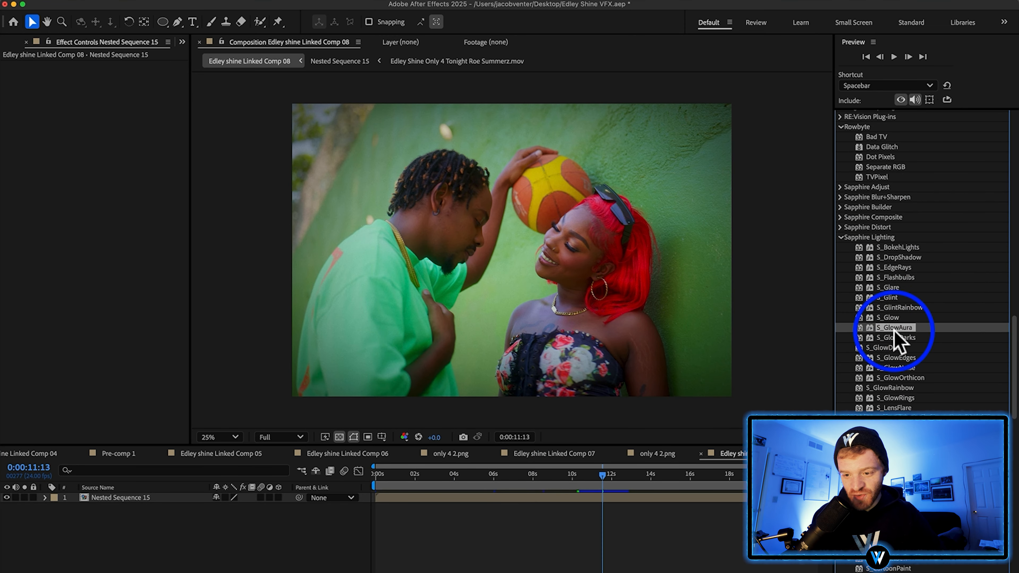
{"action": "left_click_drag", "start_coordinate": [894, 327], "coordinate": [682, 283]}
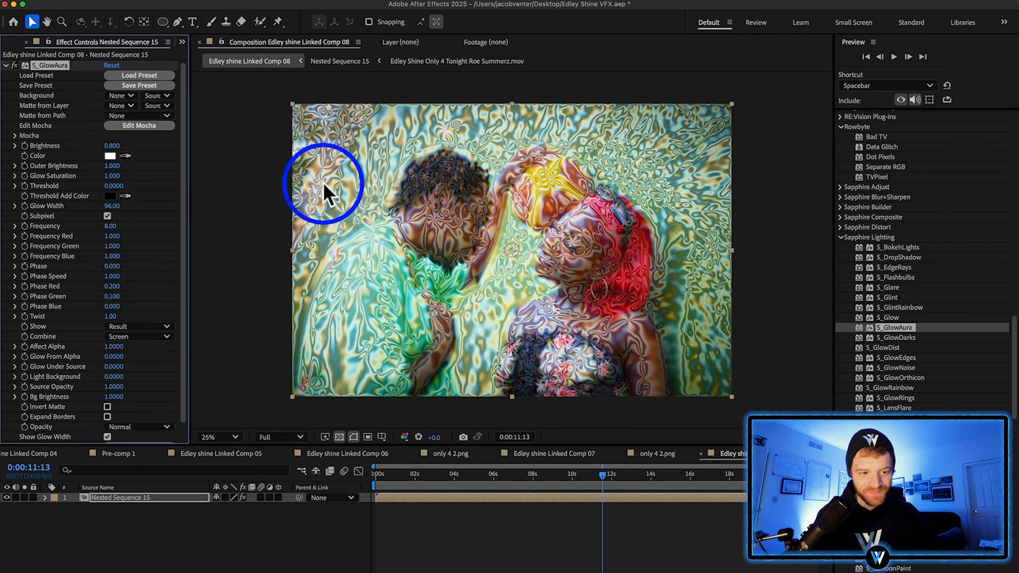
{"action": "left_click", "coordinate": [120, 76]}
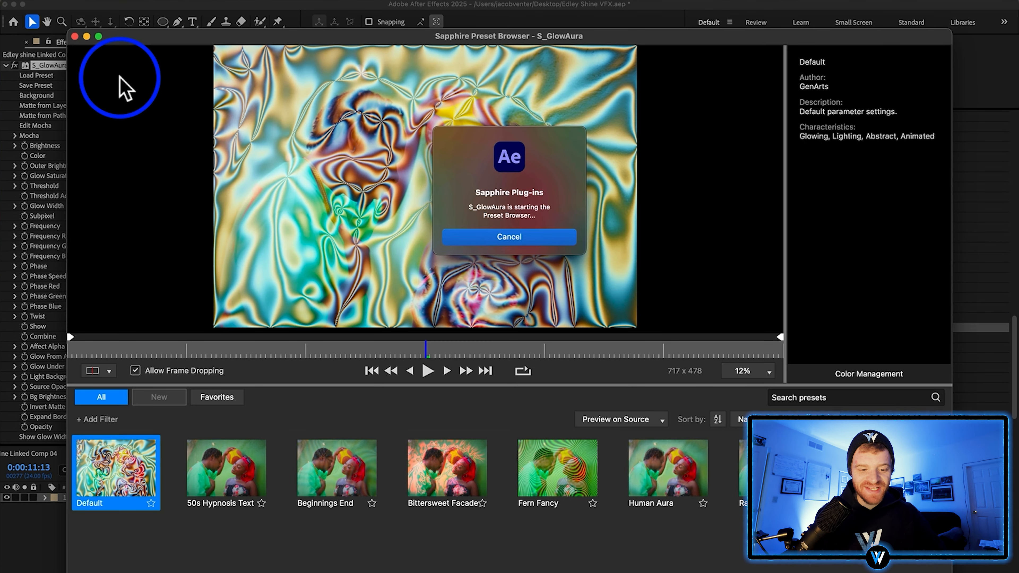
Compare the S_GlowAura presets, load Human Aura and check the shots with the effect toggled off and on
{"action": "left_click", "coordinate": [340, 485]}
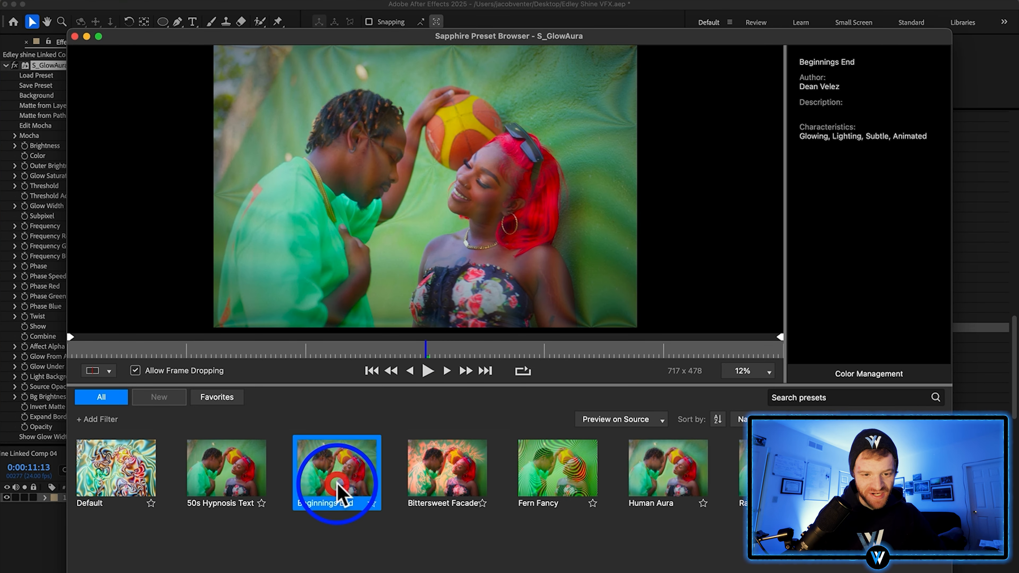
{"action": "left_click", "coordinate": [252, 486]}
{"action": "left_click", "coordinate": [320, 486]}
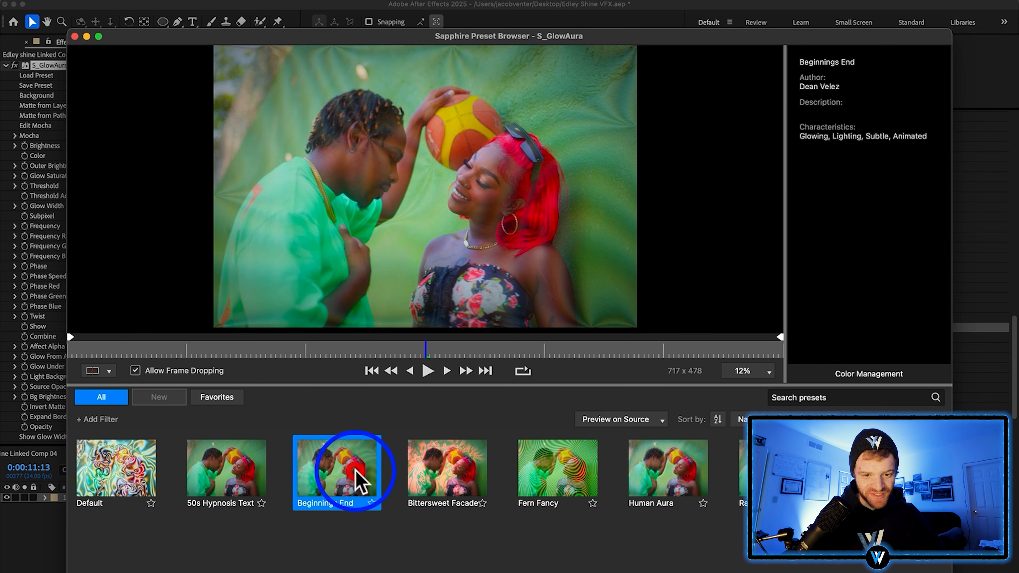
{"action": "left_click", "coordinate": [663, 477]}
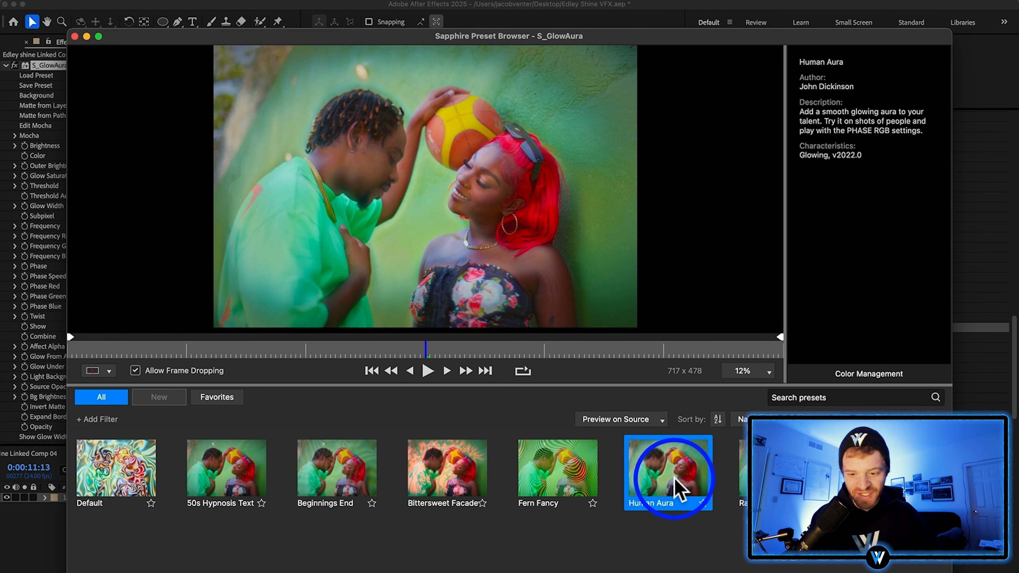
{"action": "left_click", "coordinate": [741, 477]}
{"action": "left_click", "coordinate": [648, 467]}
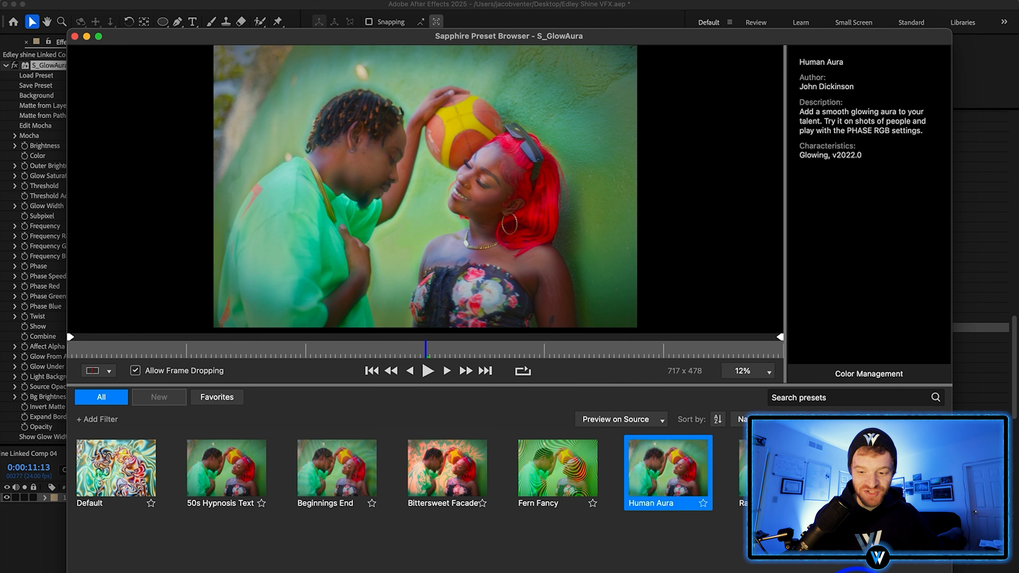
{"action": "left_click", "coordinate": [857, 572]}
{"action": "left_click", "coordinate": [686, 481]}
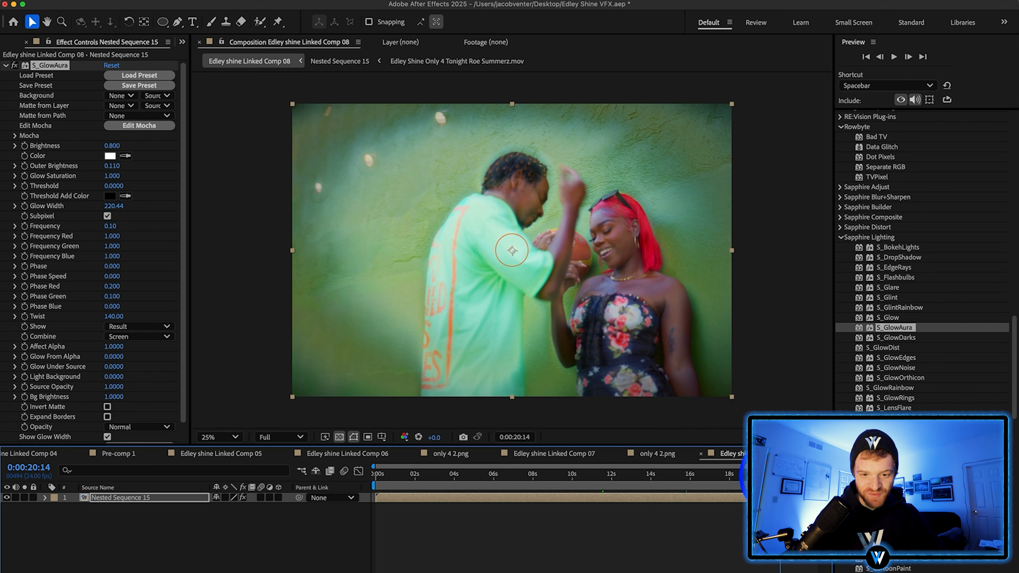
{"action": "left_click", "coordinate": [481, 463]}
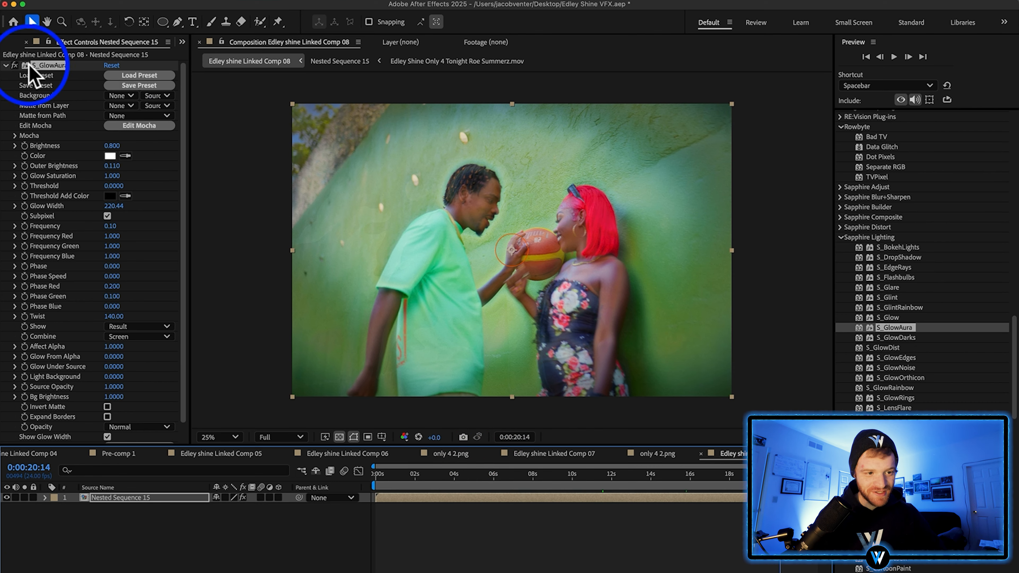
{"action": "left_click", "coordinate": [15, 65]}
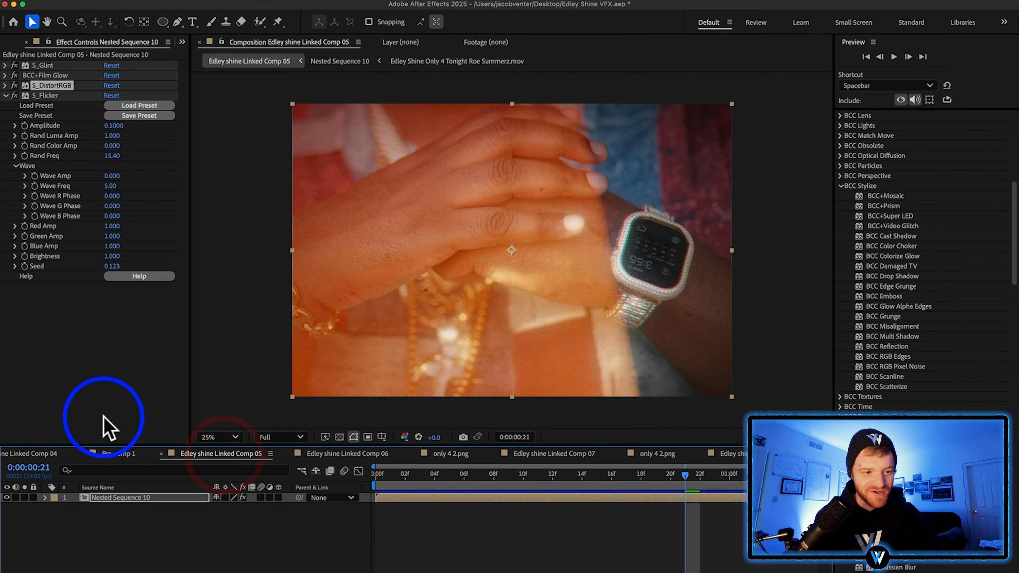
Copy the S_DistortRGB effect from Linked Comp 05 onto Nested Sequence 15 in Linked Comp 08
{"action": "left_click", "coordinate": [55, 85]}
{"action": "key", "text": "super+c"}
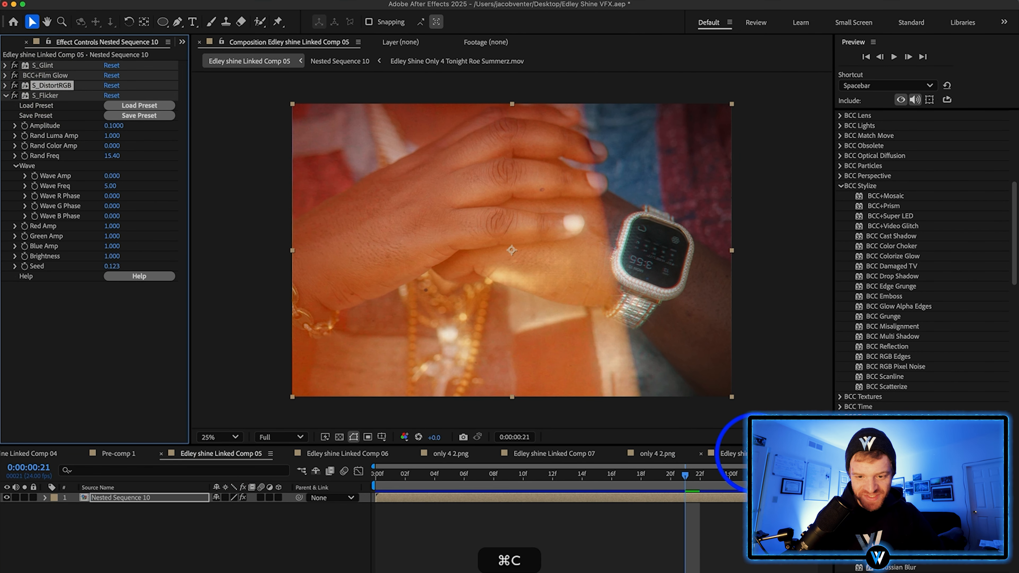
{"action": "left_click", "coordinate": [750, 454]}
{"action": "left_click", "coordinate": [481, 500]}
{"action": "key", "text": "super+v"}
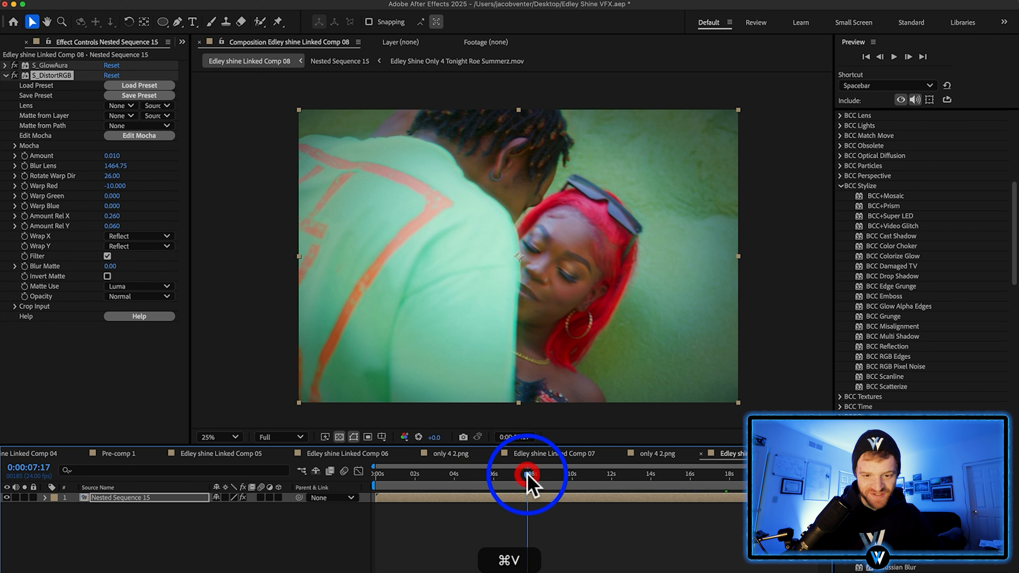
Find BCC+Radial Blur and apply it to an adjustment layer above Nested Sequence 15 with Radial Amount -10
{"action": "left_click", "coordinate": [979, 175]}
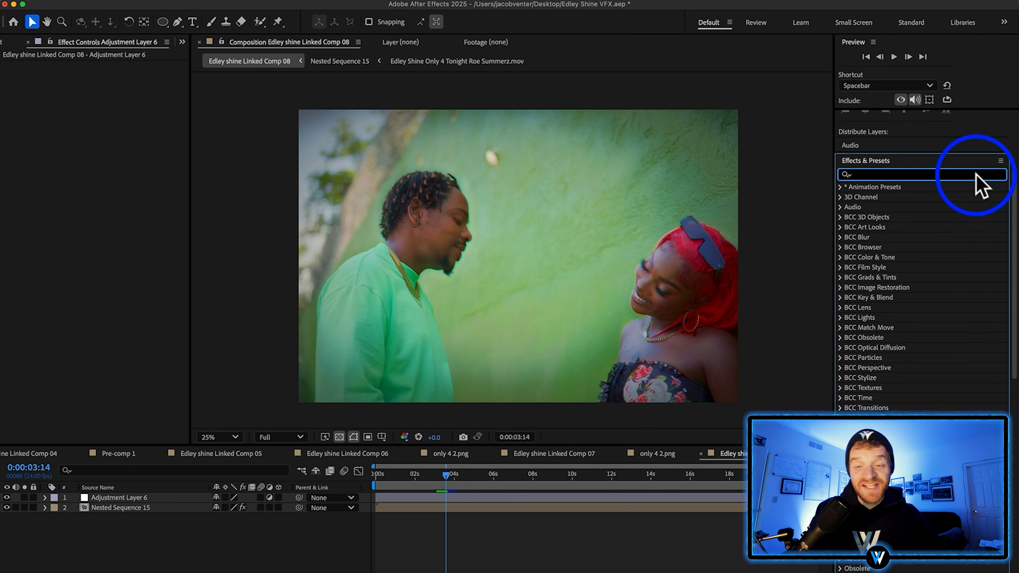
{"action": "type", "text": "rai"}
{"action": "key", "text": "BackSpace"}
{"action": "type", "text": "dial bl"}
{"action": "key", "text": "BackSpace"}
{"action": "key", "text": "BackSpace"}
{"action": "type", "text": "blur"}
{"action": "left_click_drag", "start_coordinate": [905, 199], "coordinate": [557, 204]}
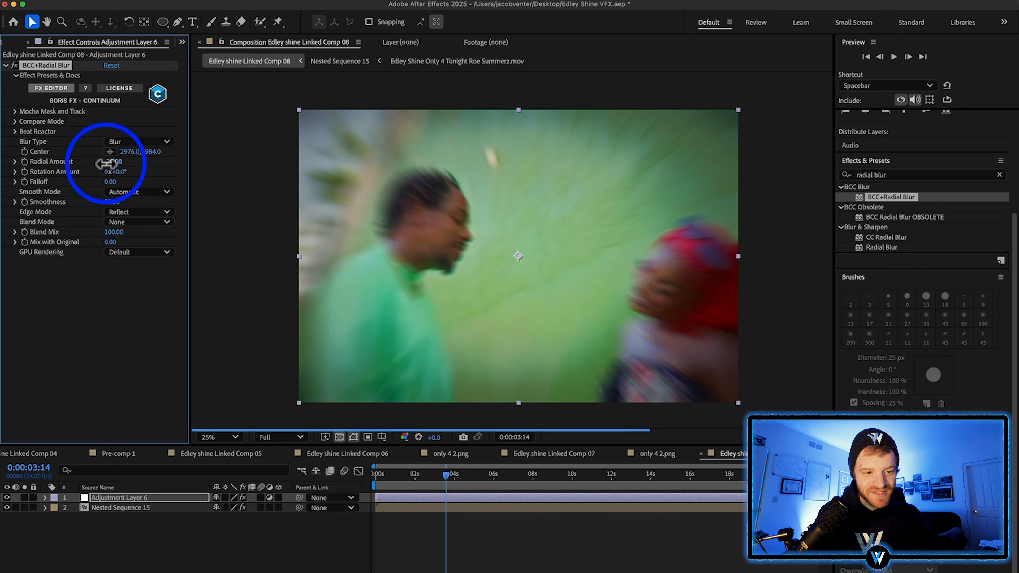
{"action": "left_click_drag", "start_coordinate": [106, 164], "coordinate": [107, 164]}
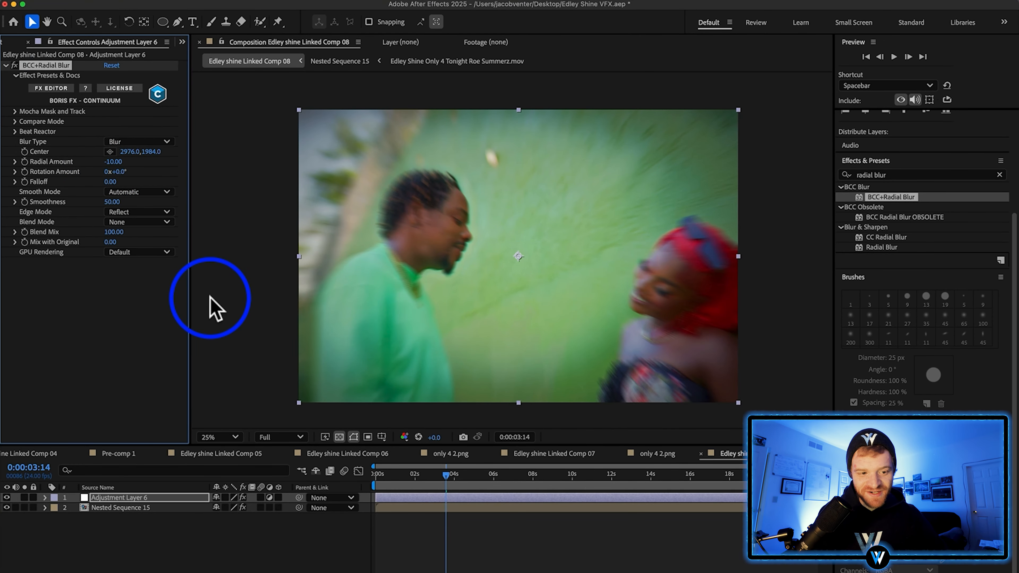
Draw a large elliptical mask around the couple on the adjustment layer and invert it
{"action": "left_click", "coordinate": [162, 22]}
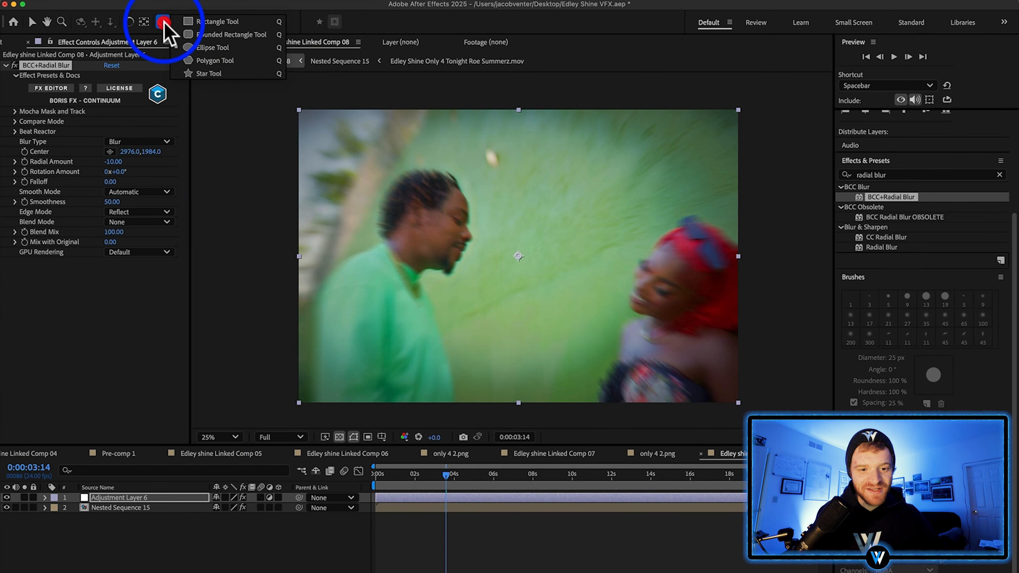
{"action": "left_click_drag", "start_coordinate": [350, 120], "coordinate": [700, 400]}
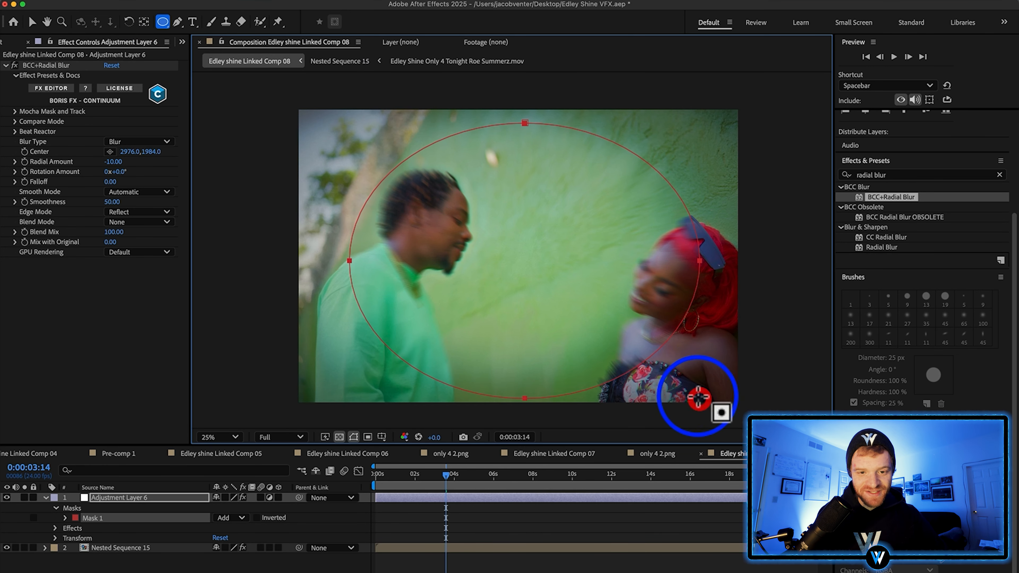
{"action": "left_click", "coordinate": [256, 518]}
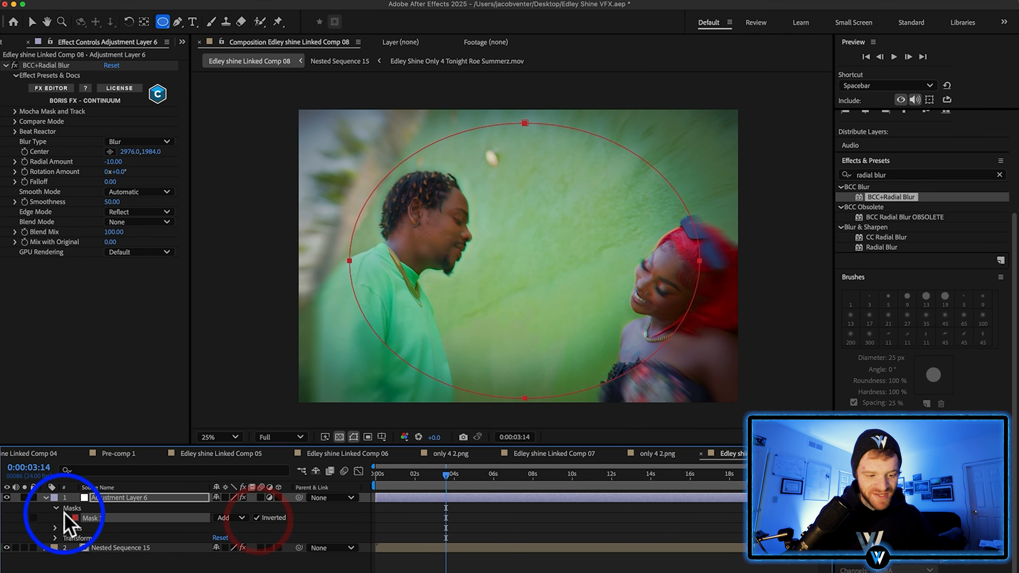
Feather the ellipse mask by 356 pixels and stretch its side outward over the woman's head
{"action": "left_click", "coordinate": [65, 517]}
{"action": "left_click_drag", "start_coordinate": [228, 538], "coordinate": [341, 539]}
{"action": "left_click", "coordinate": [32, 21]}
{"action": "mouse_move", "coordinate": [700, 260]}
{"action": "left_mouse_down"}
{"action": "mouse_move", "coordinate": [701, 269]}
{"action": "mouse_move", "coordinate": [718, 260]}
{"action": "left_mouse_up"}
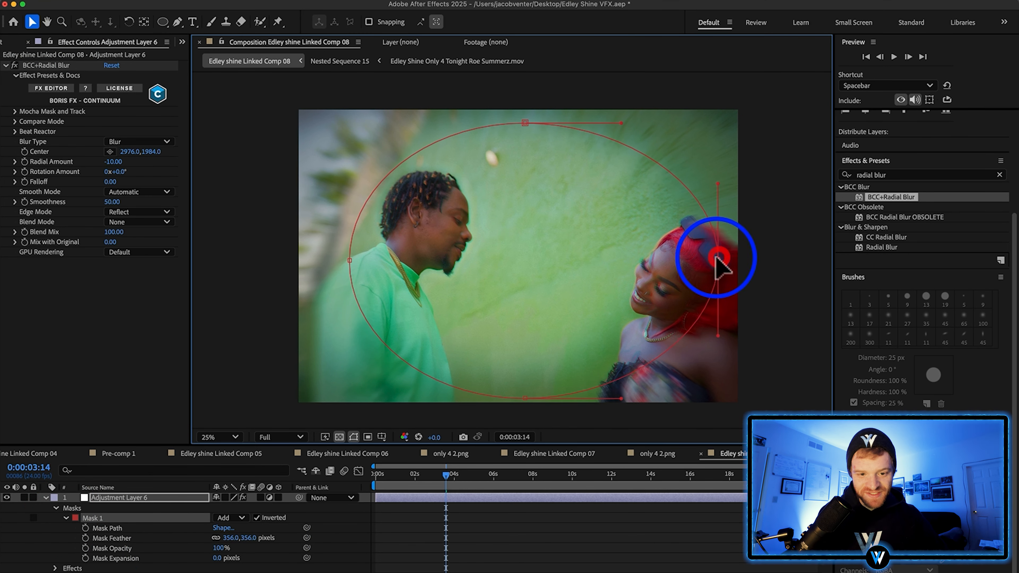
{"action": "left_click", "coordinate": [355, 259]}
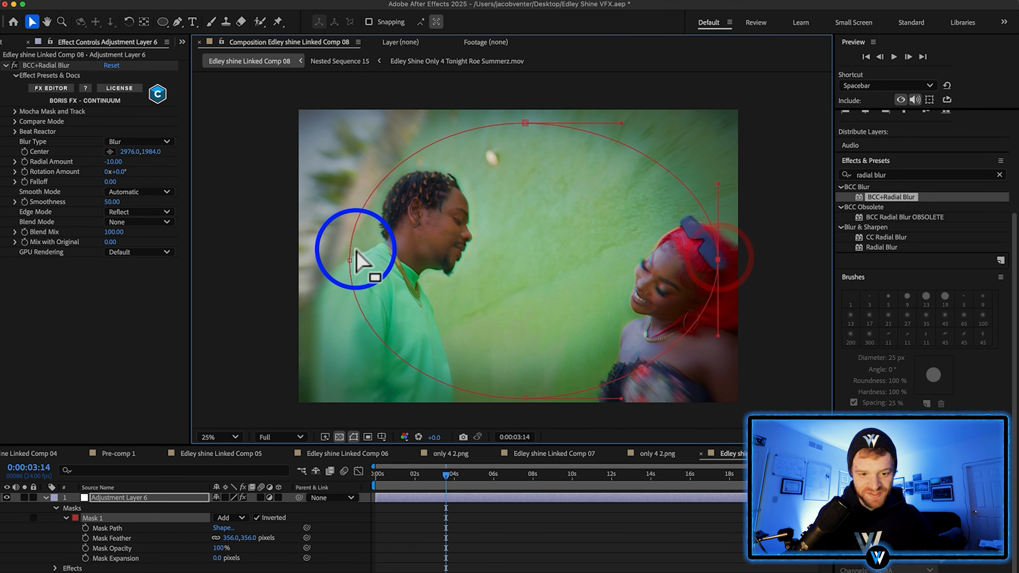
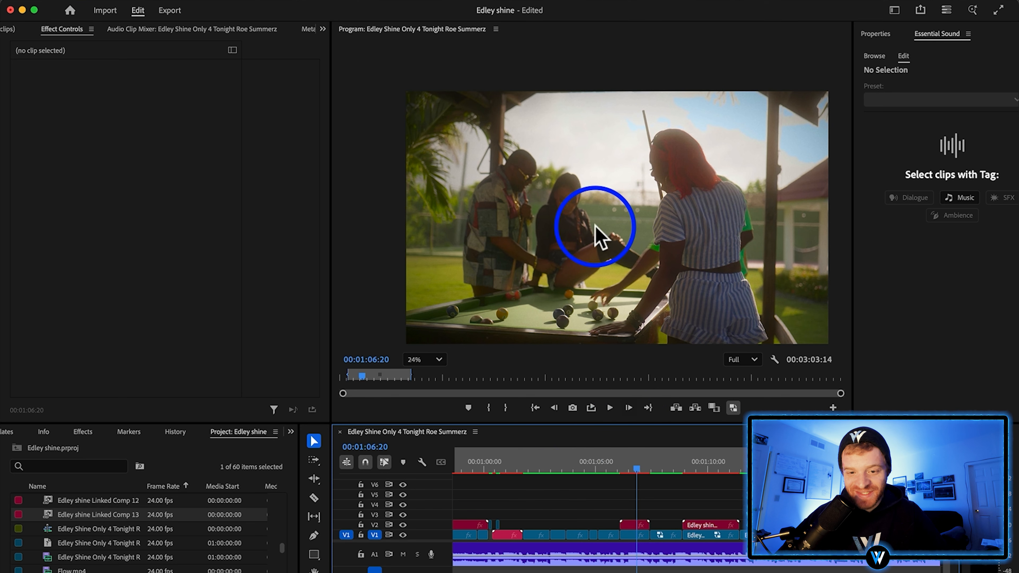
Render and replace the Edley shine Linked Comp 12 clip on the timeline with a rendered movie
{"action": "left_click", "coordinate": [632, 525]}
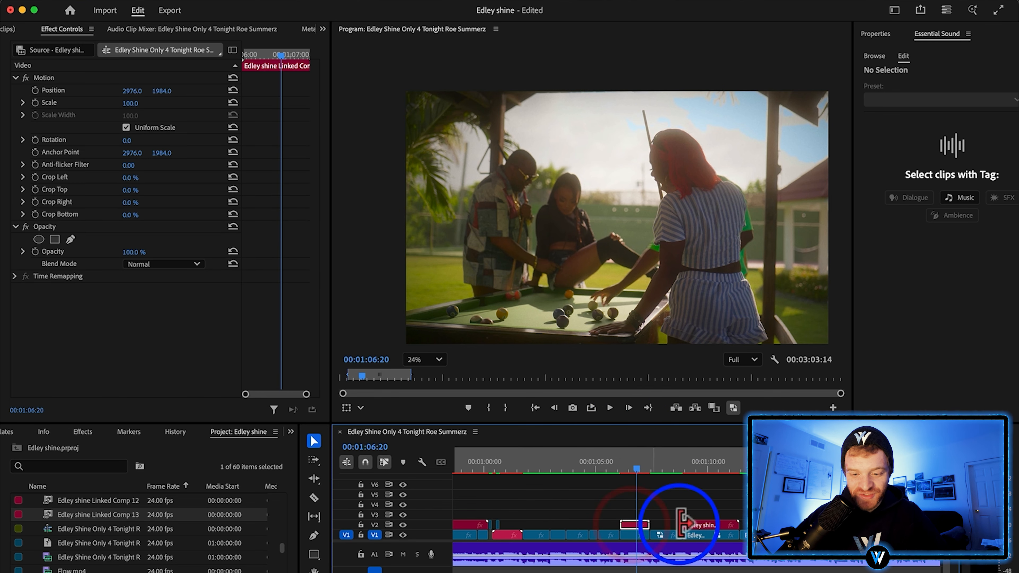
{"action": "left_click", "coordinate": [702, 464]}
{"action": "left_click", "coordinate": [707, 525]}
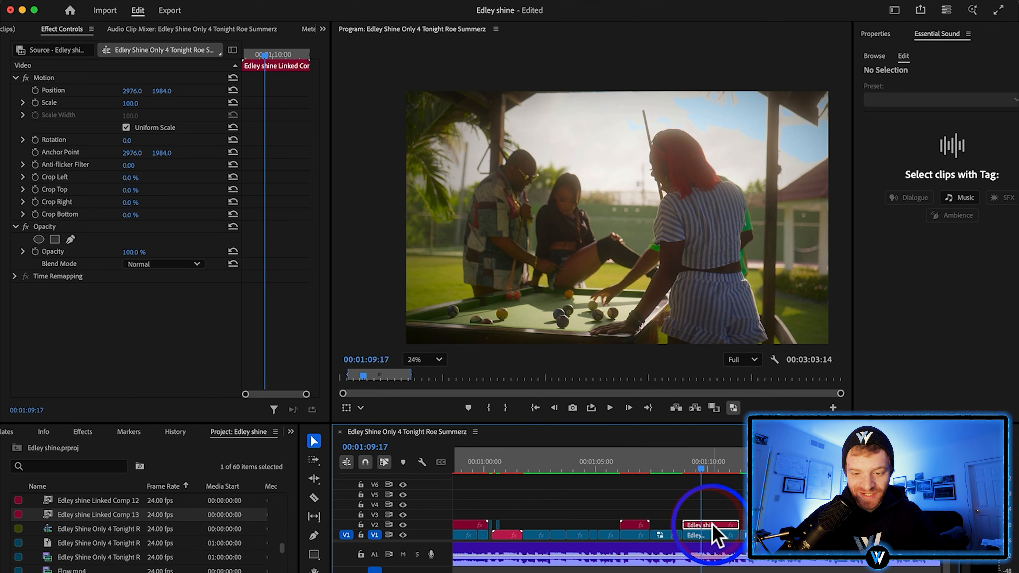
{"action": "left_click", "coordinate": [635, 463]}
{"action": "left_click", "coordinate": [630, 524]}
{"action": "scroll", "coordinate": [629, 524], "scroll_direction": "up", "scroll_amount": 5}
{"action": "right_click", "coordinate": [630, 525]}
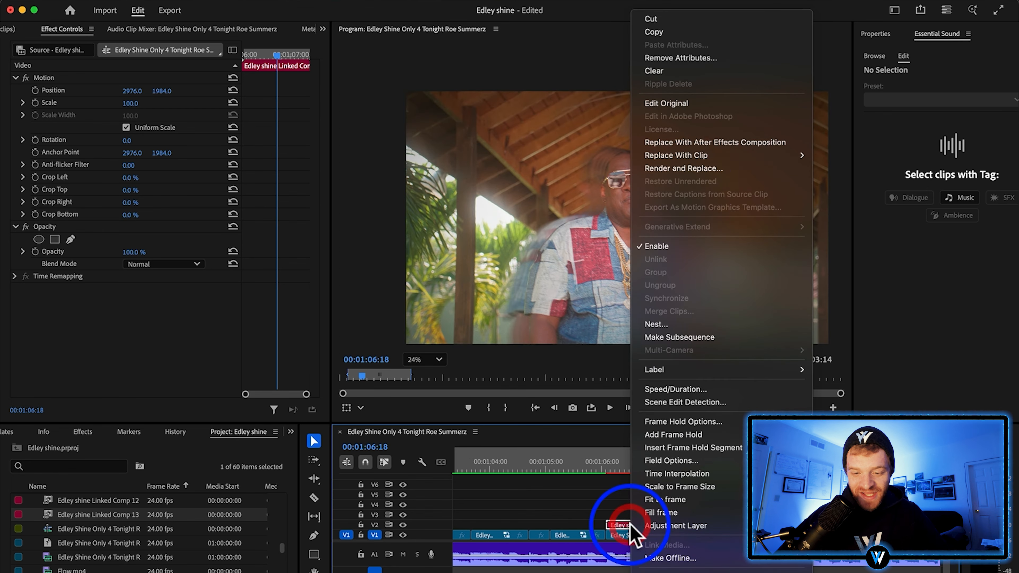
{"action": "left_click", "coordinate": [710, 169]}
{"action": "left_click", "coordinate": [631, 387]}
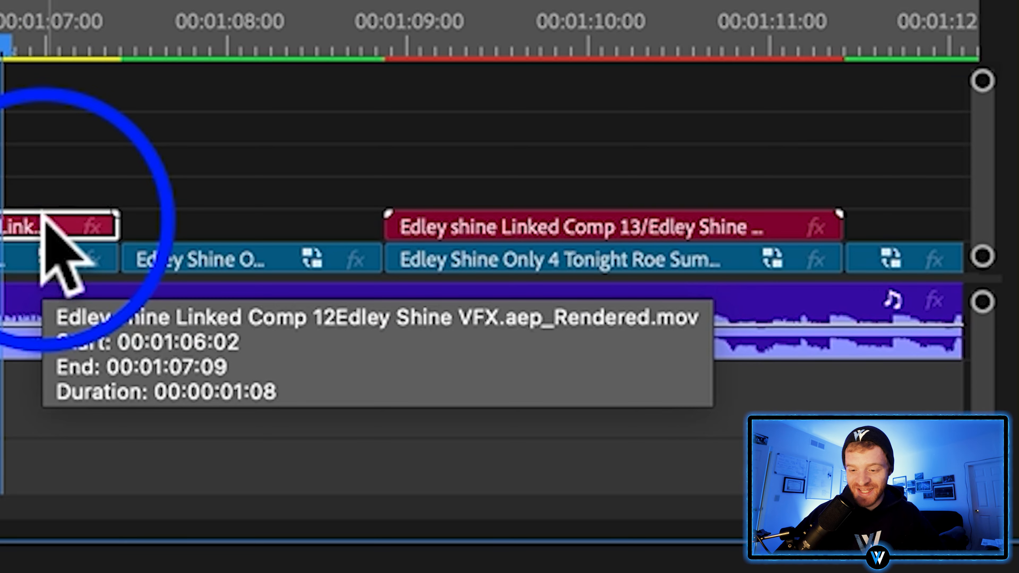
Render and replace the Edley shine Linked Comp 13 clip on V2
{"action": "left_click", "coordinate": [681, 224]}
{"action": "left_click_drag", "start_coordinate": [527, 469], "coordinate": [641, 507]}
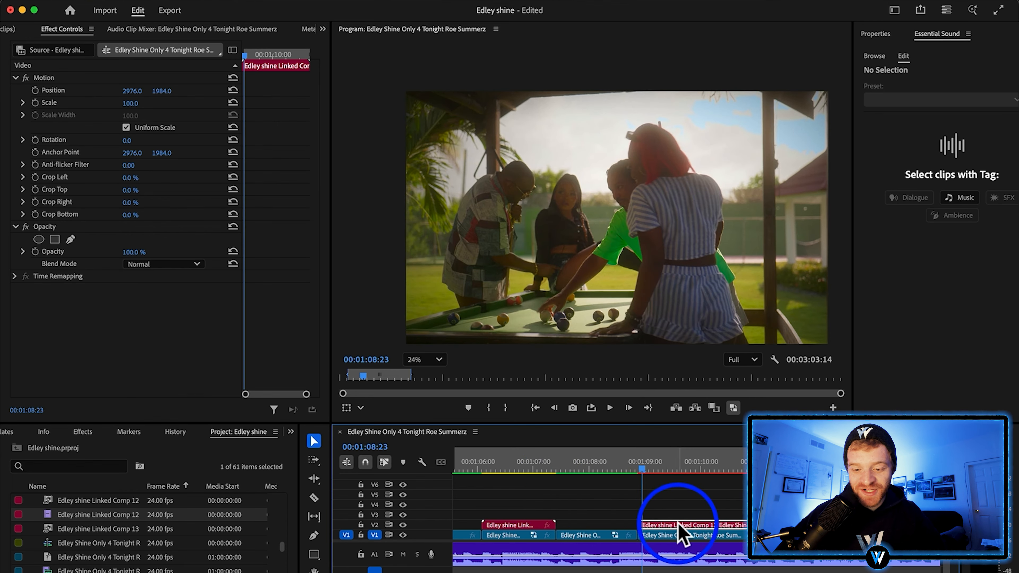
{"action": "right_click", "coordinate": [678, 524]}
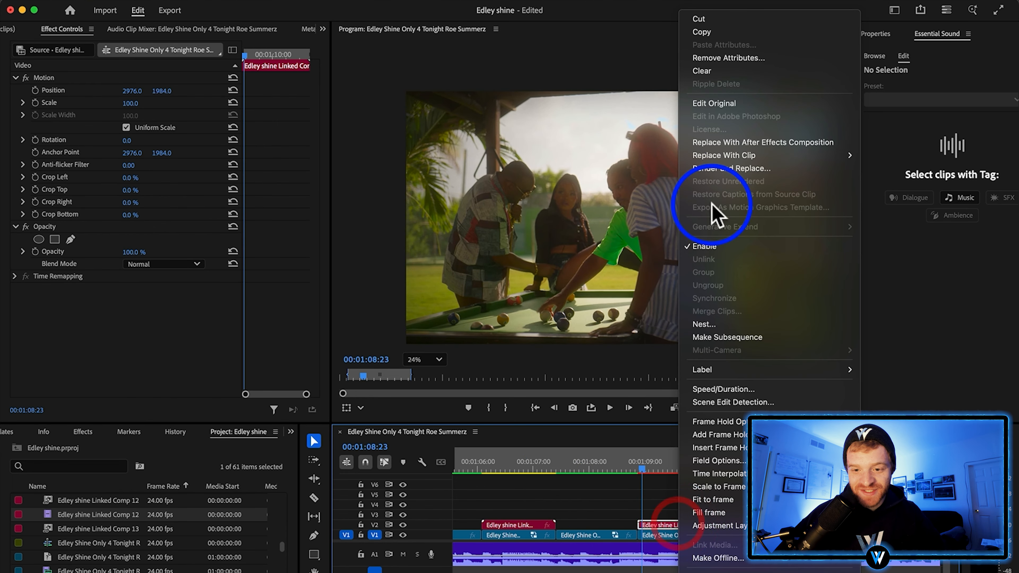
{"action": "left_click", "coordinate": [725, 169]}
{"action": "left_click", "coordinate": [630, 387]}
Move along the timeline to the next section and select its clips for a linked After Effects composition
{"action": "left_click_drag", "start_coordinate": [568, 87], "coordinate": [497, 85]}
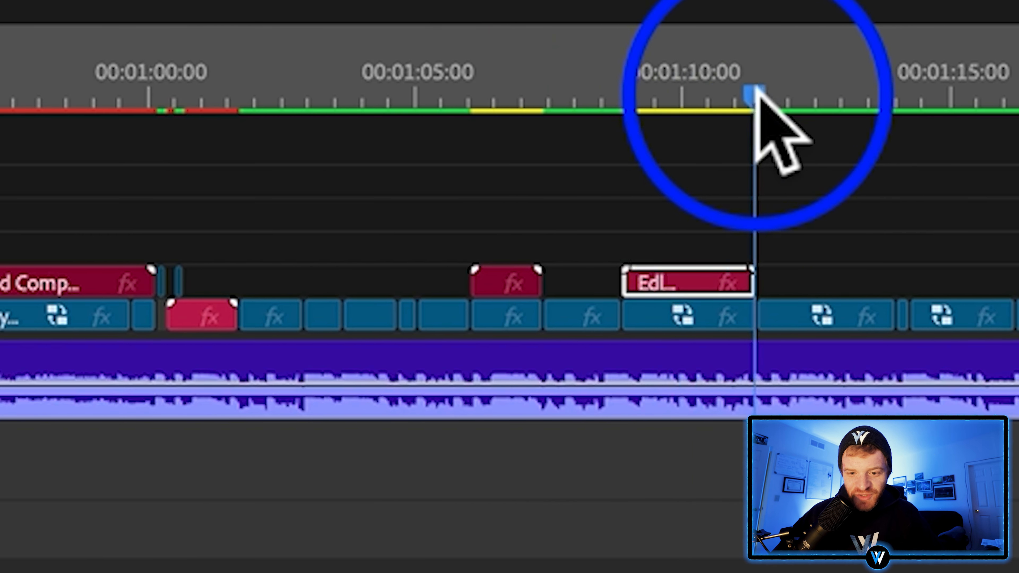
{"action": "left_click_drag", "start_coordinate": [604, 85], "coordinate": [680, 103]}
{"action": "scroll", "coordinate": [379, 116], "scroll_direction": "right", "scroll_amount": 5}
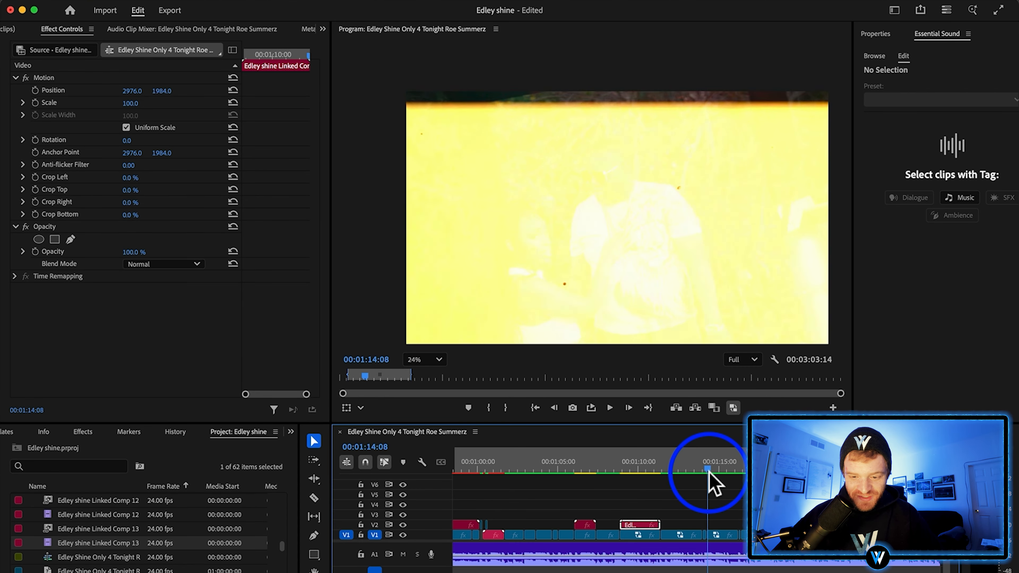
{"action": "left_click_drag", "start_coordinate": [710, 472], "coordinate": [707, 471]}
{"action": "left_click_drag", "start_coordinate": [518, 514], "coordinate": [700, 548]}
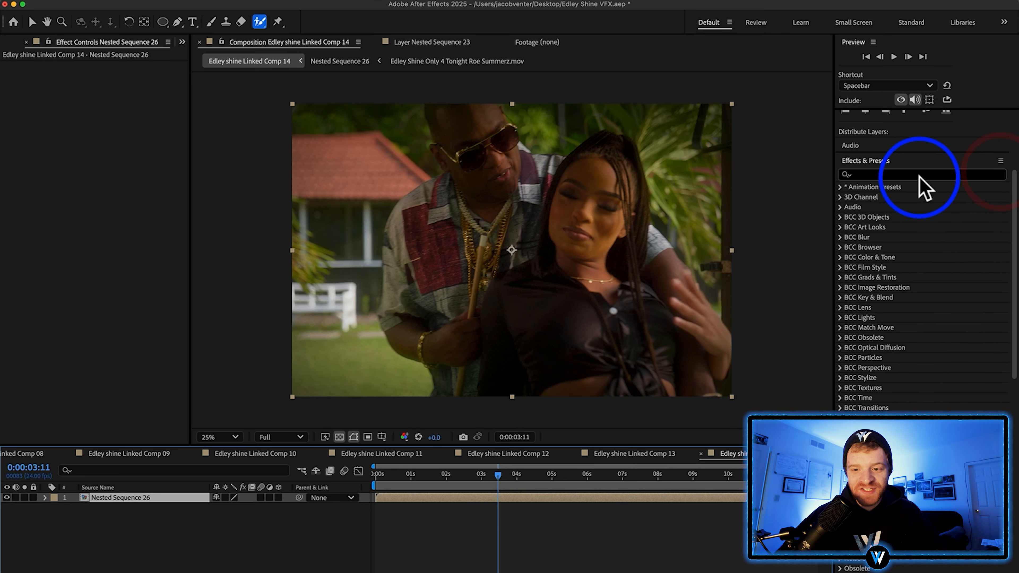
Find S_RackDefocus and apply it to Nested Sequence 26 in Linked Comp 14 in After Effects
{"action": "left_click", "coordinate": [920, 176]}
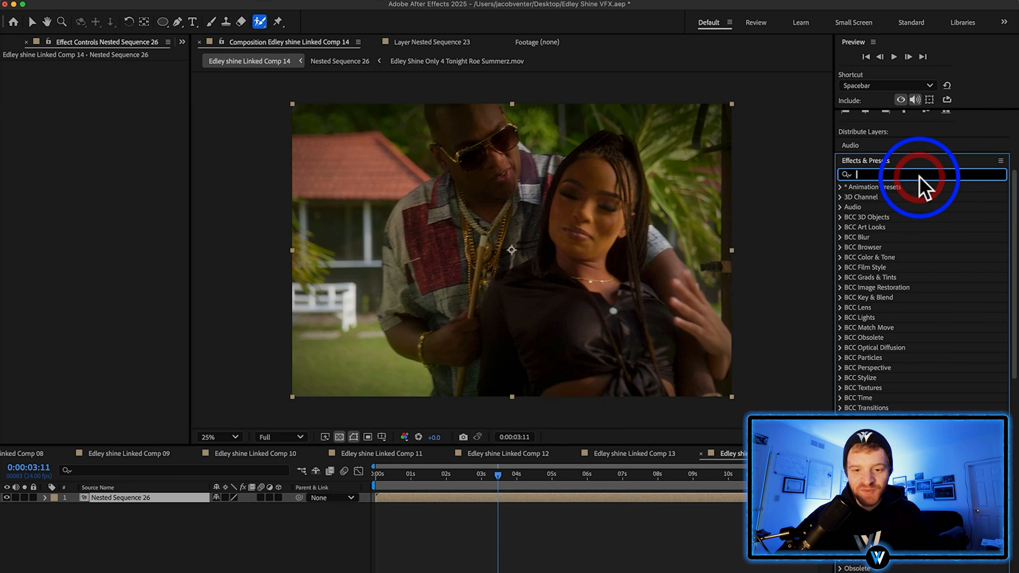
{"action": "type", "text": "defoc"}
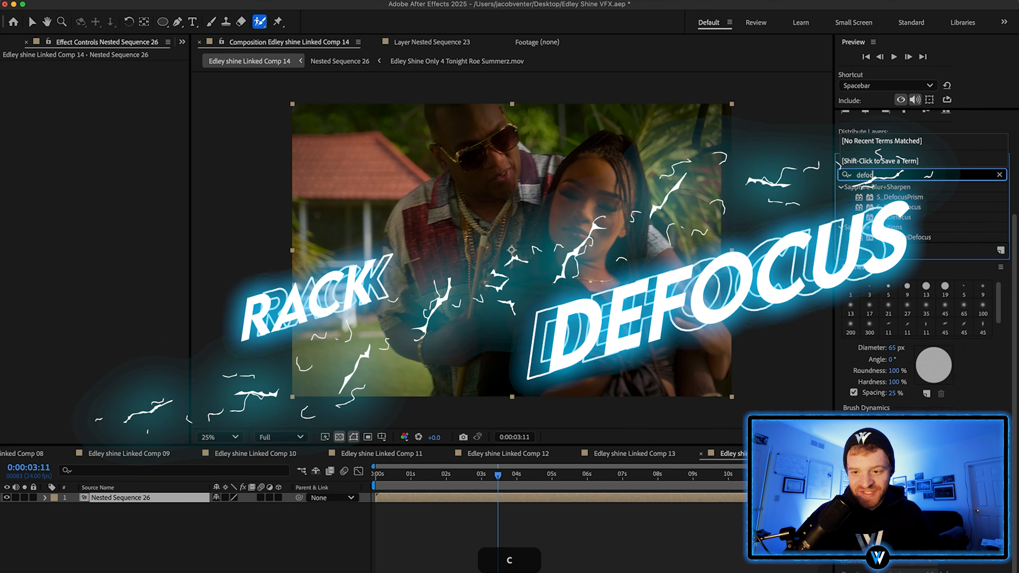
{"action": "left_click", "coordinate": [898, 206]}
{"action": "left_click_drag", "start_coordinate": [899, 207], "coordinate": [533, 239]}
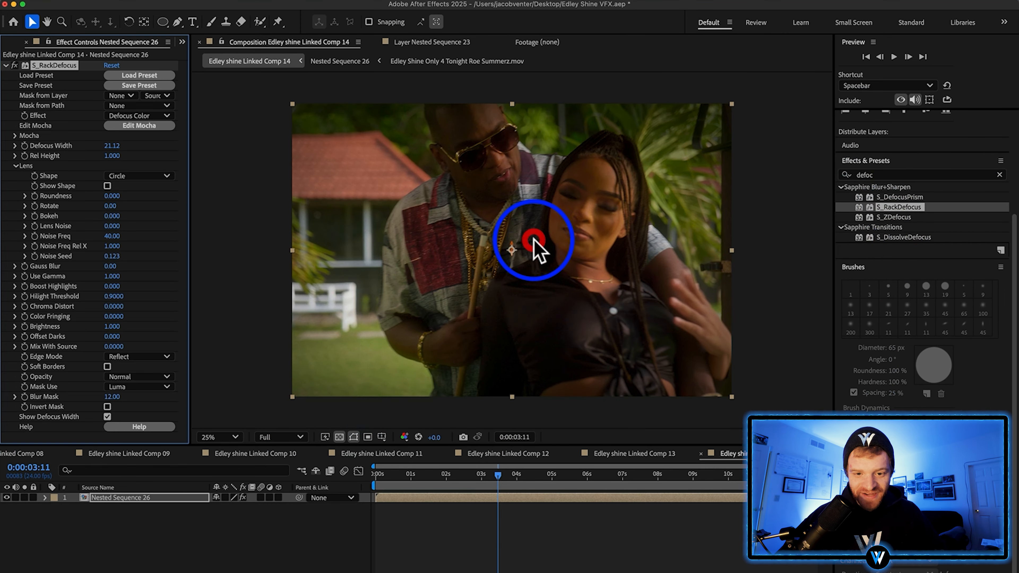
Load the Starry Eyes preset for S_RackDefocus and preview the composition
{"action": "left_click", "coordinate": [139, 75]}
{"action": "left_click", "coordinate": [557, 477]}
{"action": "left_click", "coordinate": [662, 480]}
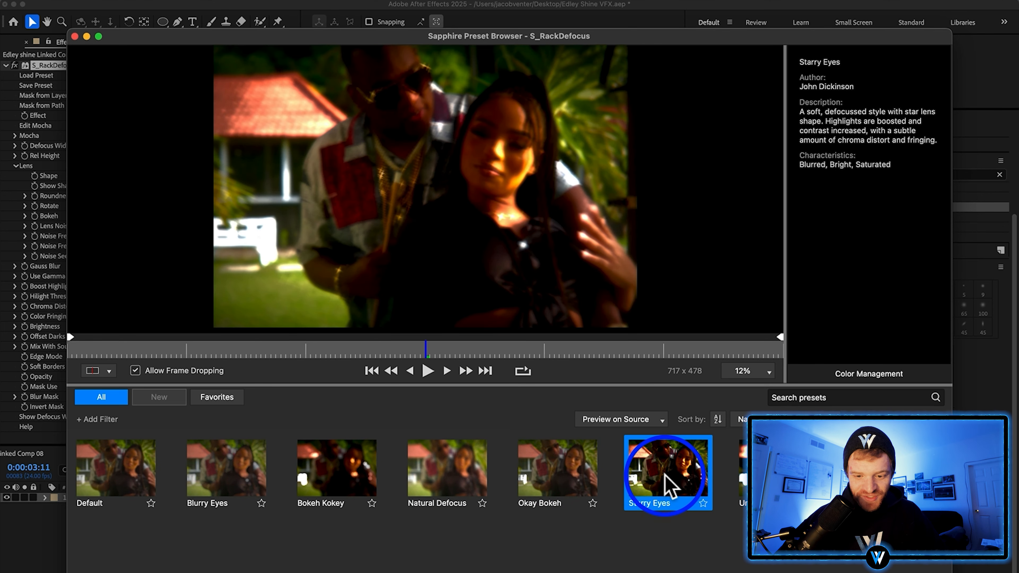
{"action": "left_click", "coordinate": [857, 572]}
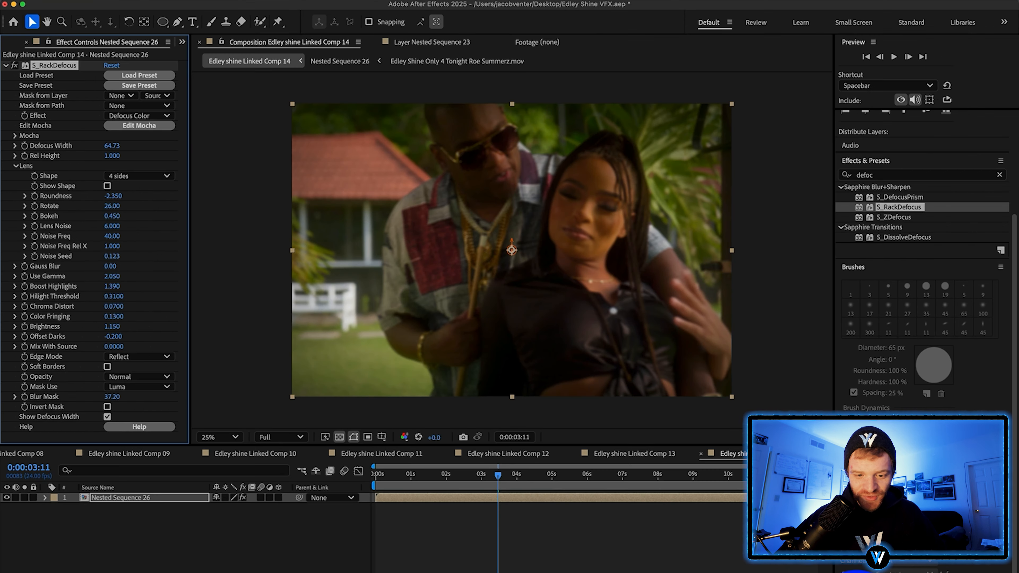
{"action": "key", "text": "space"}
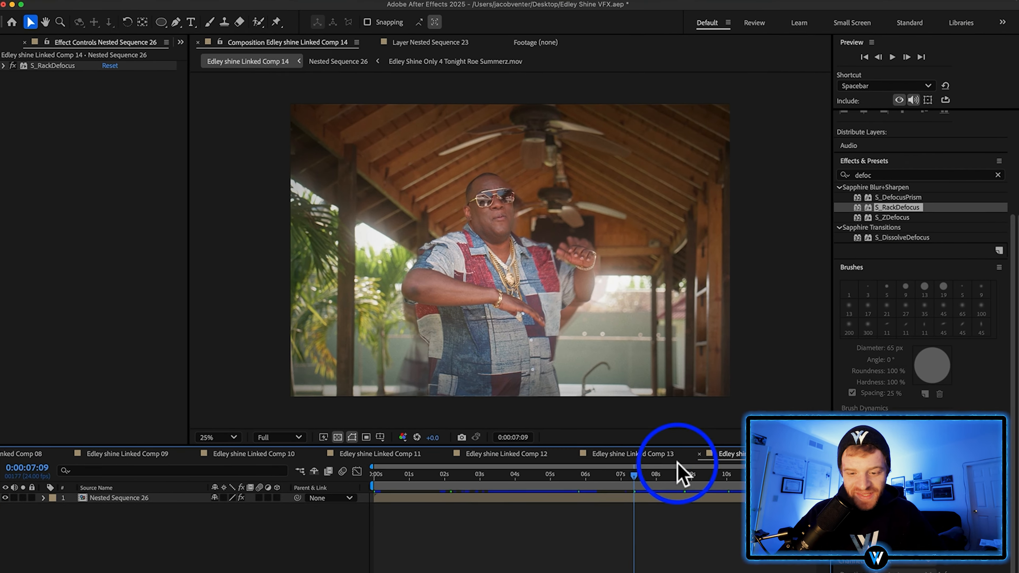
Copy the BCC+Radial Blur and CC Vignette effects from Adjustment Layer 6 in Linked Comp 10
{"action": "left_click", "coordinate": [654, 453]}
{"action": "left_click", "coordinate": [255, 454]}
{"action": "left_click", "coordinate": [119, 498]}
{"action": "left_click", "coordinate": [4, 65]}
{"action": "left_click", "coordinate": [5, 75]}
{"action": "left_click", "coordinate": [46, 67]}
{"action": "left_click", "coordinate": [46, 76], "text": "super"}
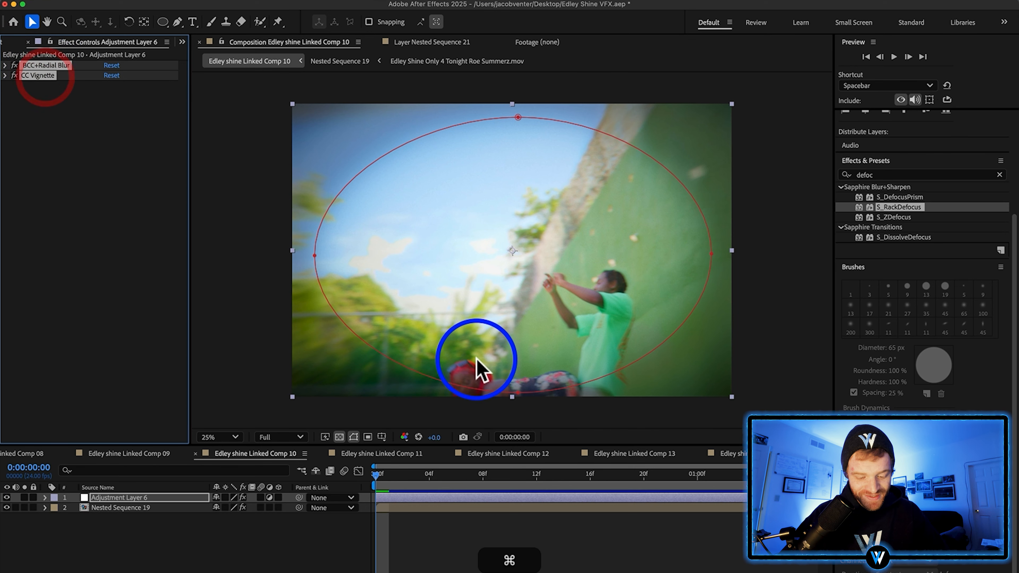
{"action": "key", "text": "super+c"}
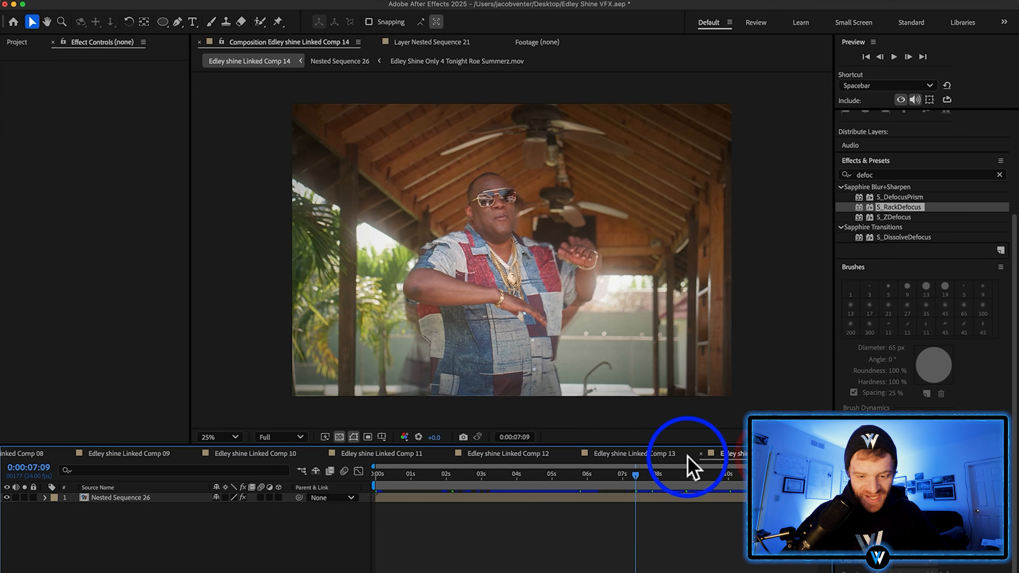
Copy Adjustment Layer 6 with its radial blur and vignette above Nested Sequence 26 in Linked Comp 14 and save the project
{"action": "left_click", "coordinate": [653, 455]}
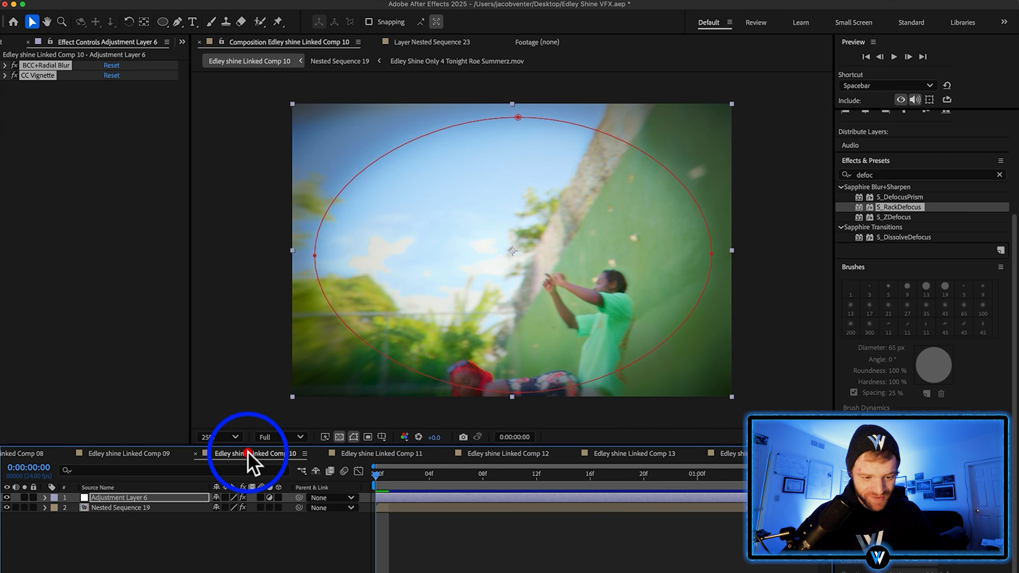
{"action": "left_click", "coordinate": [126, 505]}
{"action": "key", "text": "super+c"}
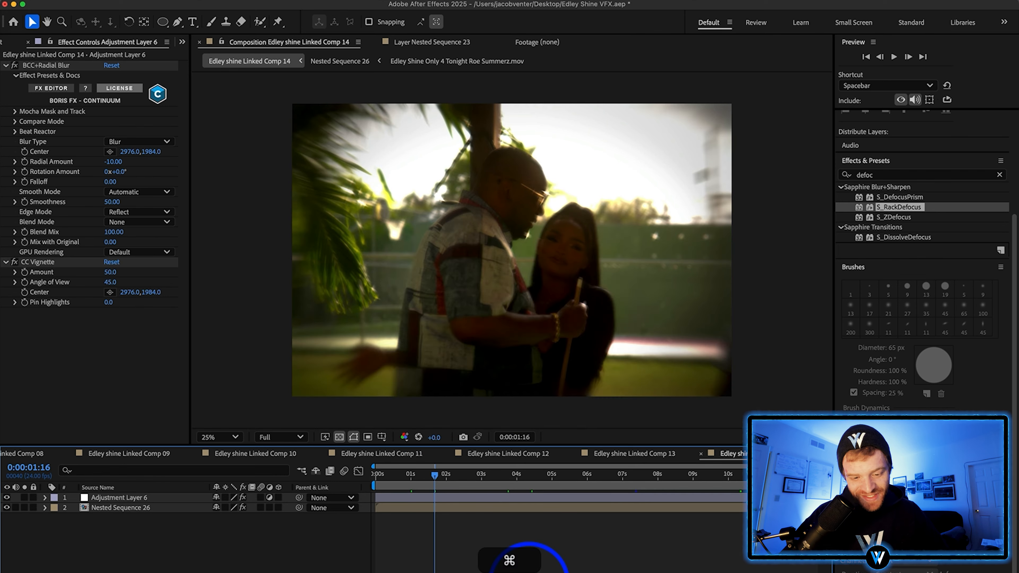
{"action": "key", "text": "super+s"}
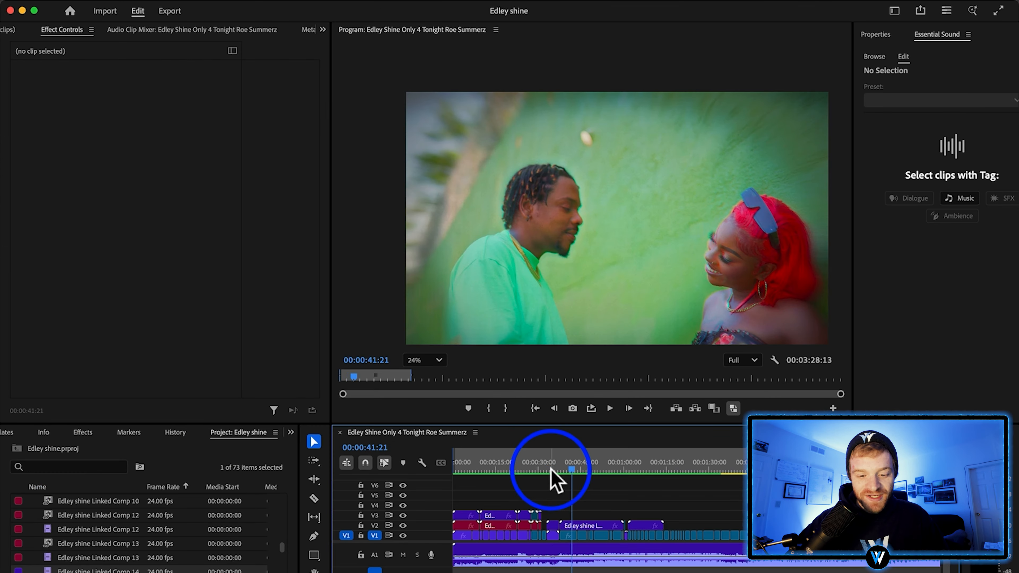
{"action": "left_click_drag", "start_coordinate": [553, 478], "coordinate": [506, 473]}
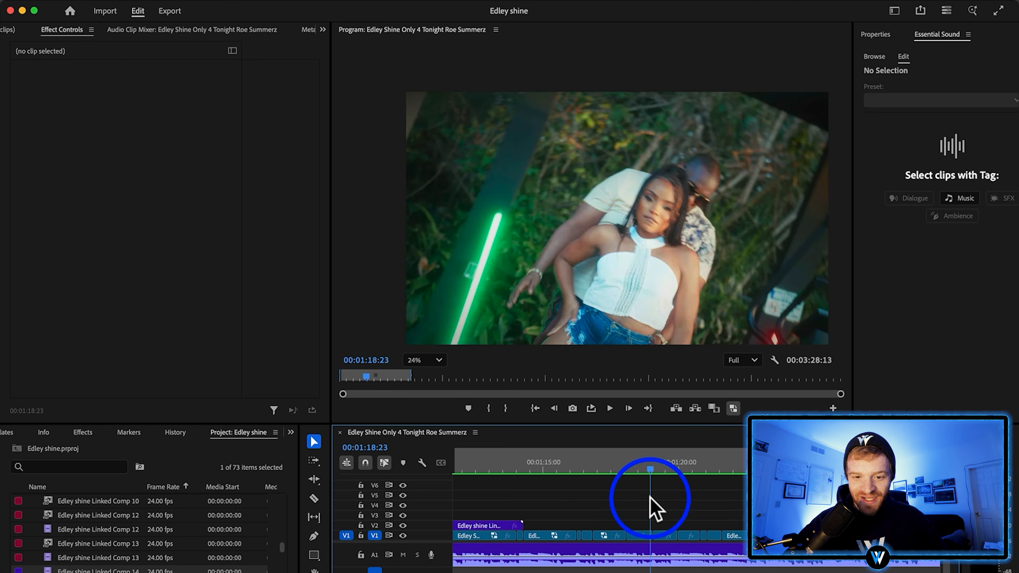
Hide the lower Nested Sequence 28 layer in Linked Comp 15 and check the roto-brushed cut-out at 0:00:00:06
{"action": "left_click_drag", "start_coordinate": [618, 498], "coordinate": [640, 501]}
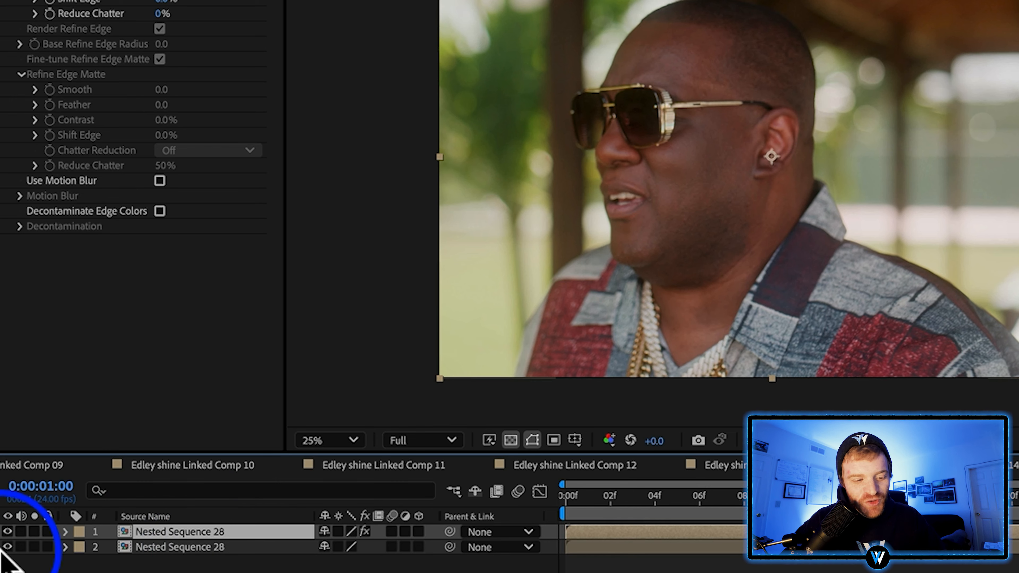
{"action": "left_click", "coordinate": [8, 547]}
{"action": "left_click", "coordinate": [8, 532]}
{"action": "left_click", "coordinate": [8, 531]}
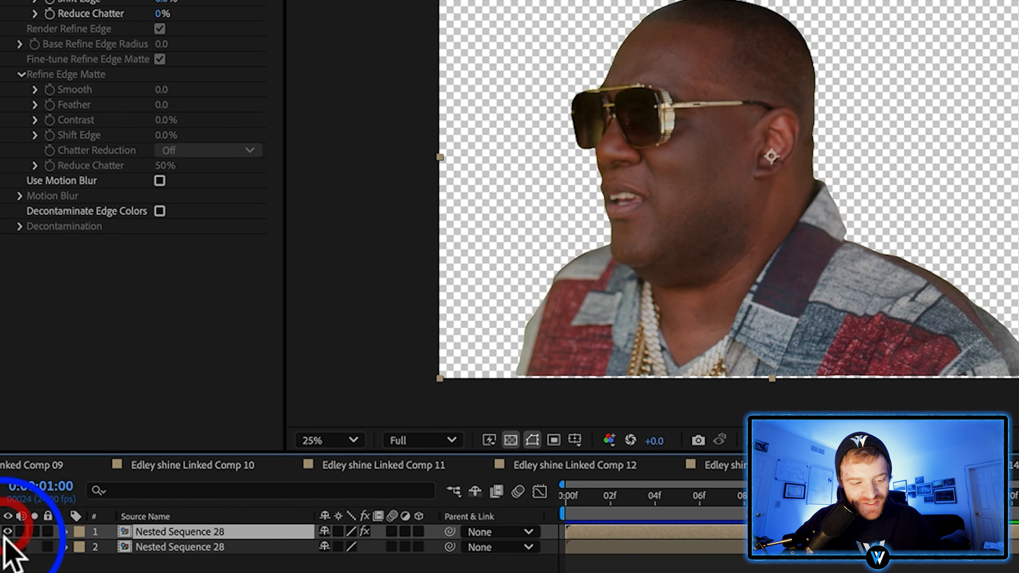
{"action": "left_click", "coordinate": [8, 547]}
{"action": "left_click", "coordinate": [8, 546]}
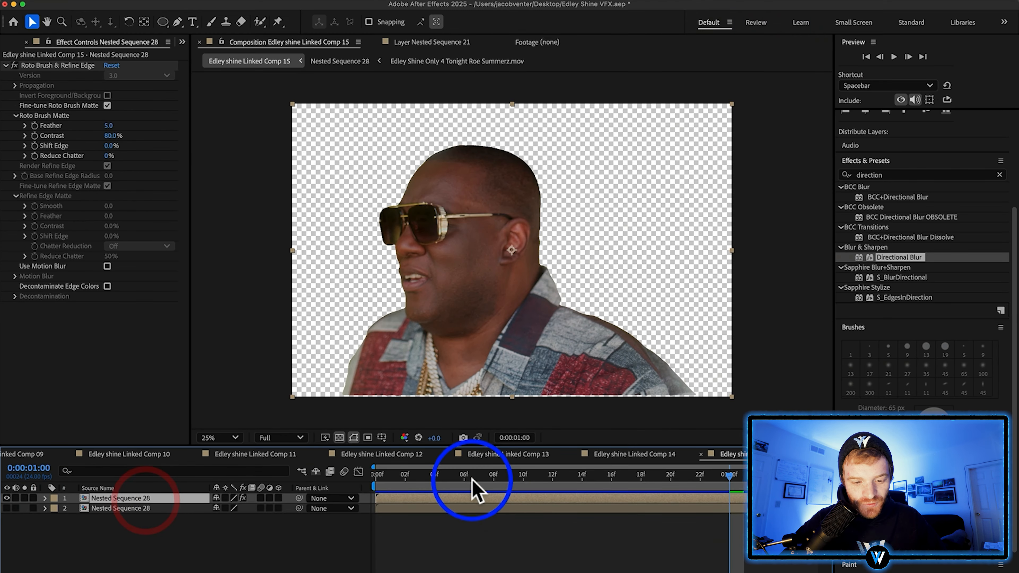
{"action": "left_click", "coordinate": [467, 476]}
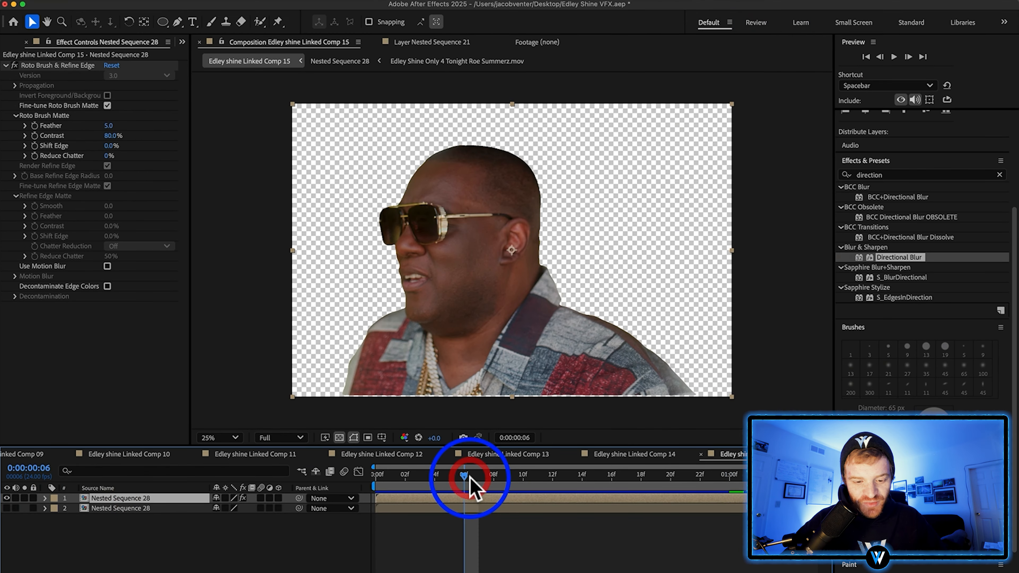
Duplicate the roto-brushed Nested Sequence 28 layer and apply the Slit-scan effect to the lower copy
{"action": "left_click", "coordinate": [468, 498]}
{"action": "key", "text": "super+d"}
{"action": "left_click", "coordinate": [121, 508]}
{"action": "left_click", "coordinate": [6, 65]}
{"action": "left_click", "coordinate": [902, 175]}
{"action": "type", "text": "slit"}
{"action": "double_click", "coordinate": [878, 197]}
Set the Slit-scan Point to 2866 and check the trail at 0:00:00:16
{"action": "left_click_drag", "start_coordinate": [32, 197], "coordinate": [99, 197]}
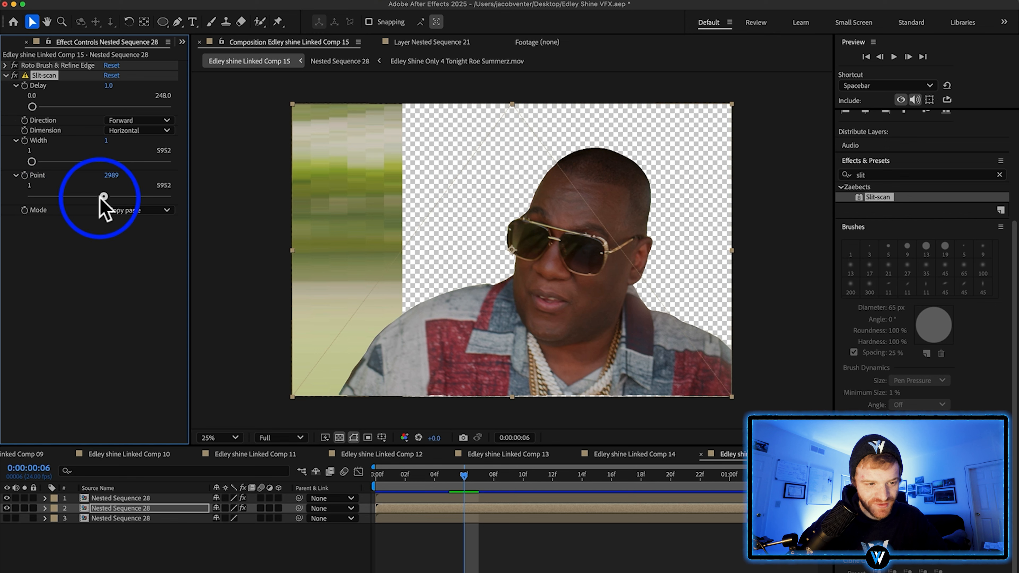
{"action": "left_click", "coordinate": [102, 196]}
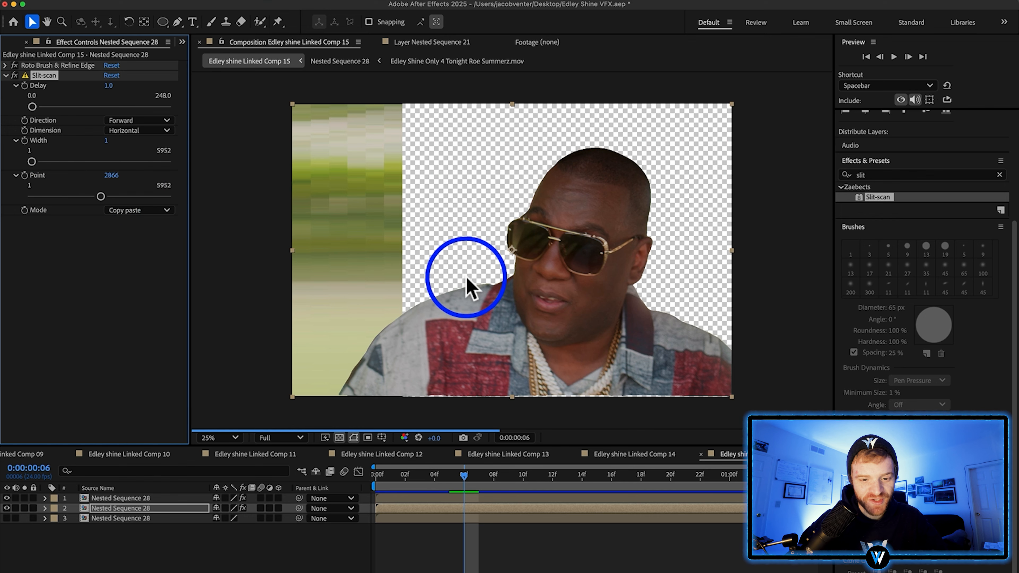
{"action": "left_click", "coordinate": [612, 475]}
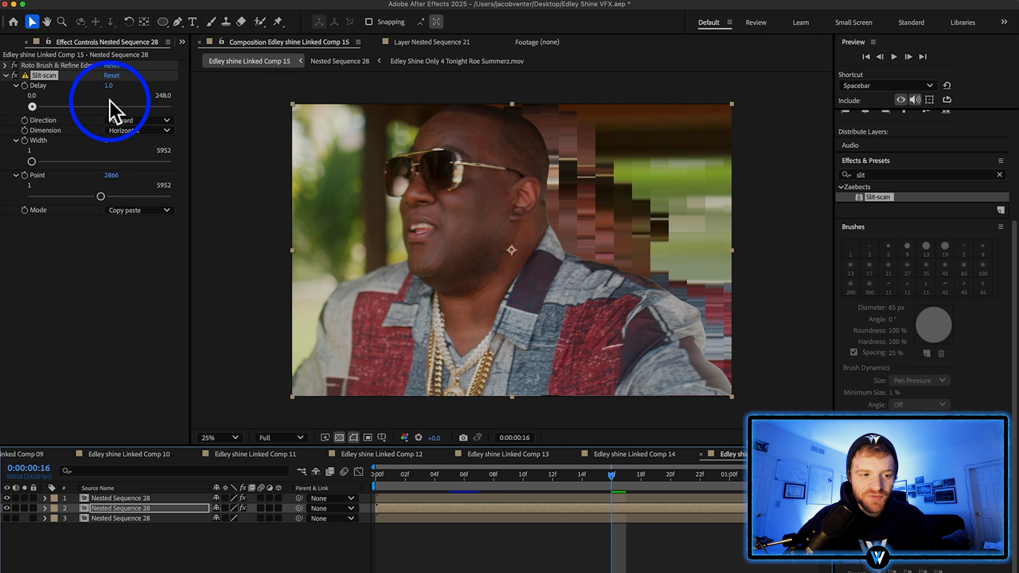
Collapse the Slit-scan settings and search the effects library for "directional"
{"action": "left_click", "coordinate": [5, 75]}
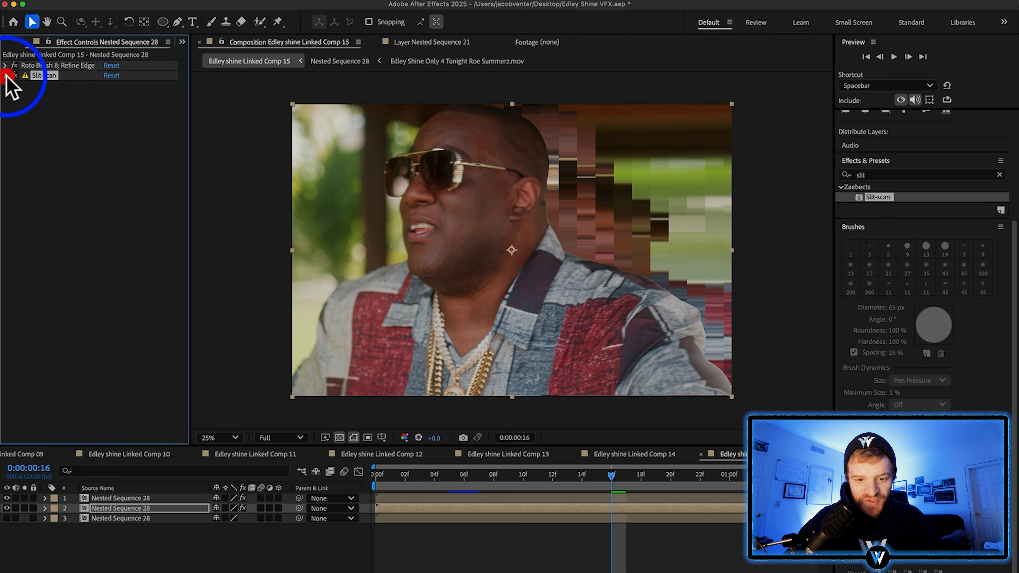
{"action": "left_click", "coordinate": [998, 175]}
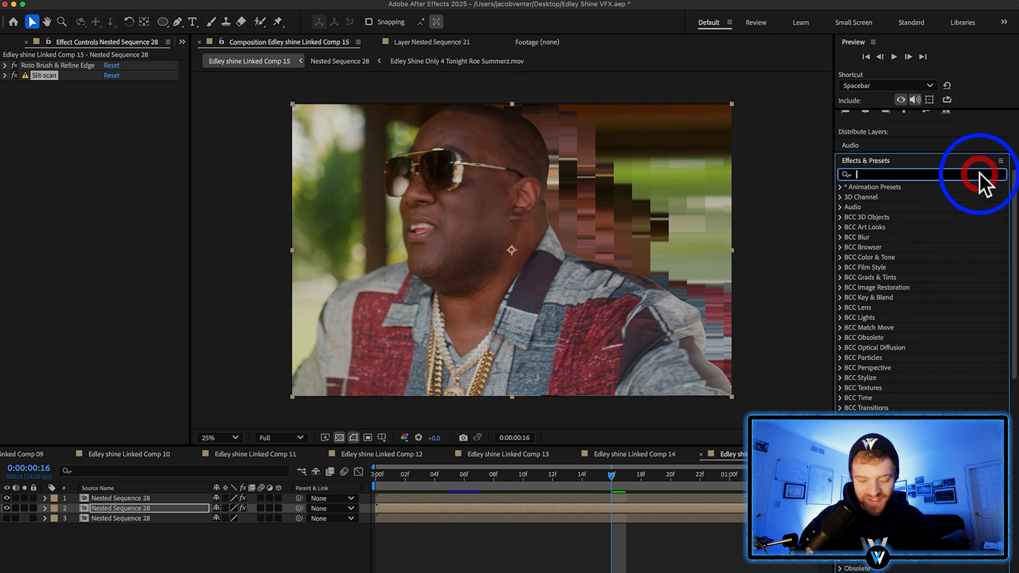
{"action": "type", "text": "directional"}
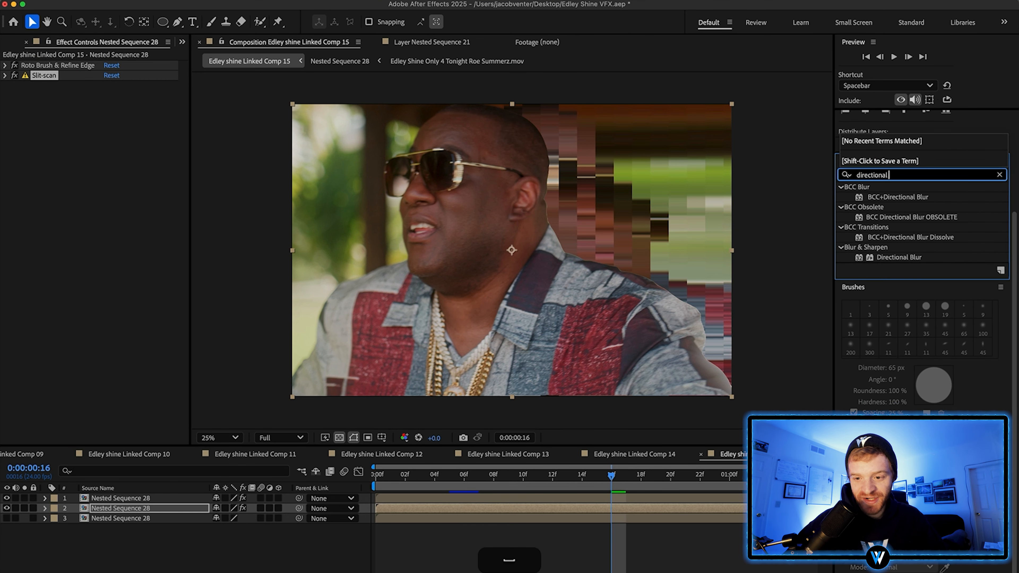